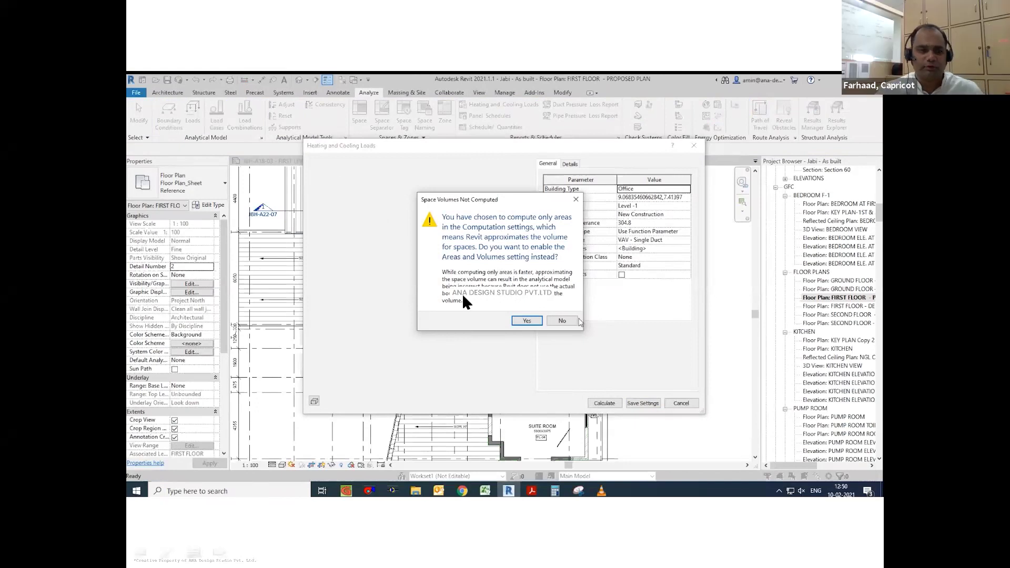
Enable the Areas and Volumes setting for space volumes and set the load analysis building type to Hotel.
click(536, 322)
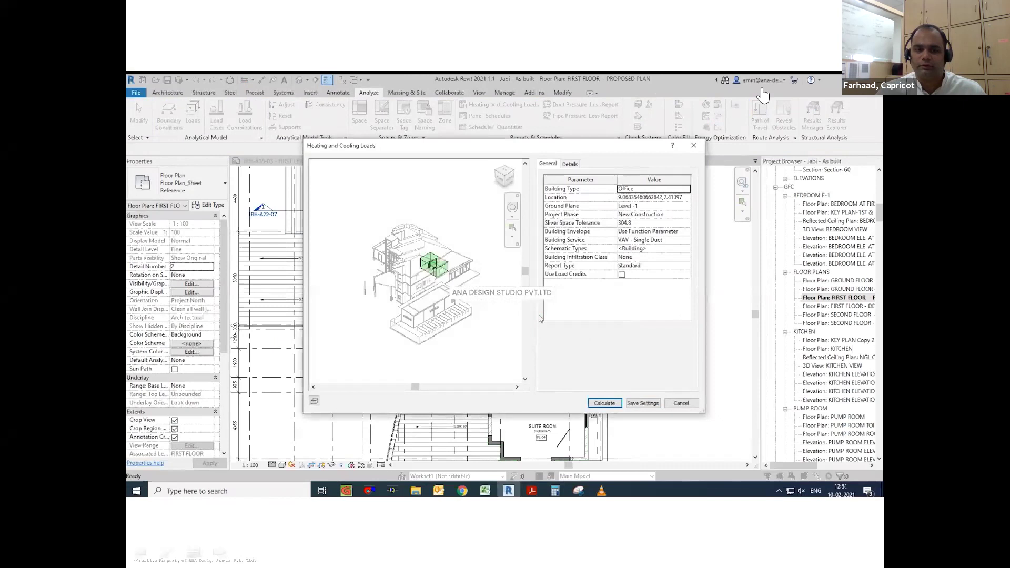
click(645, 190)
click(686, 190)
text(Hospital or Healthcar)
click(626, 211)
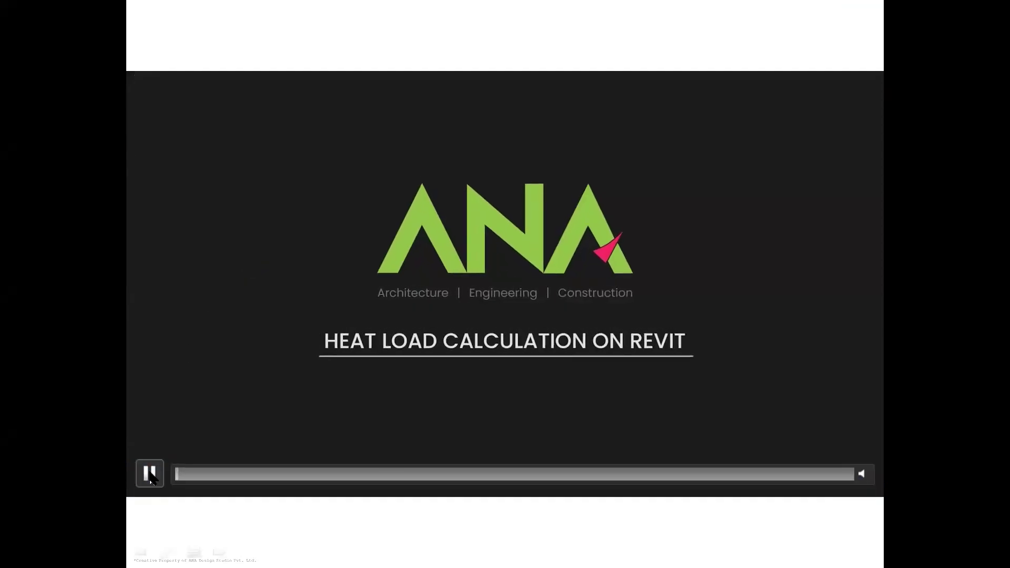
click(150, 475)
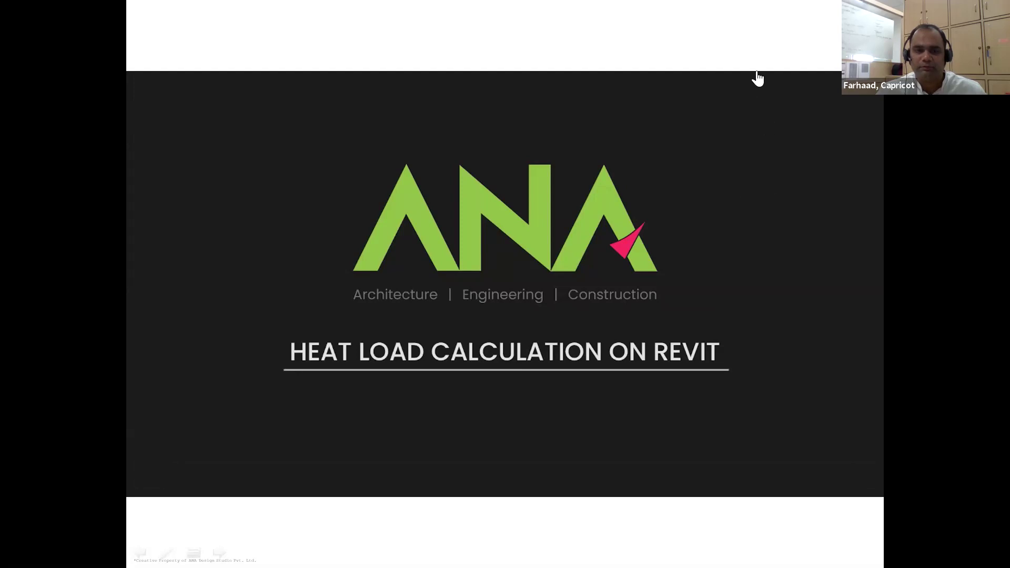
click(594, 227)
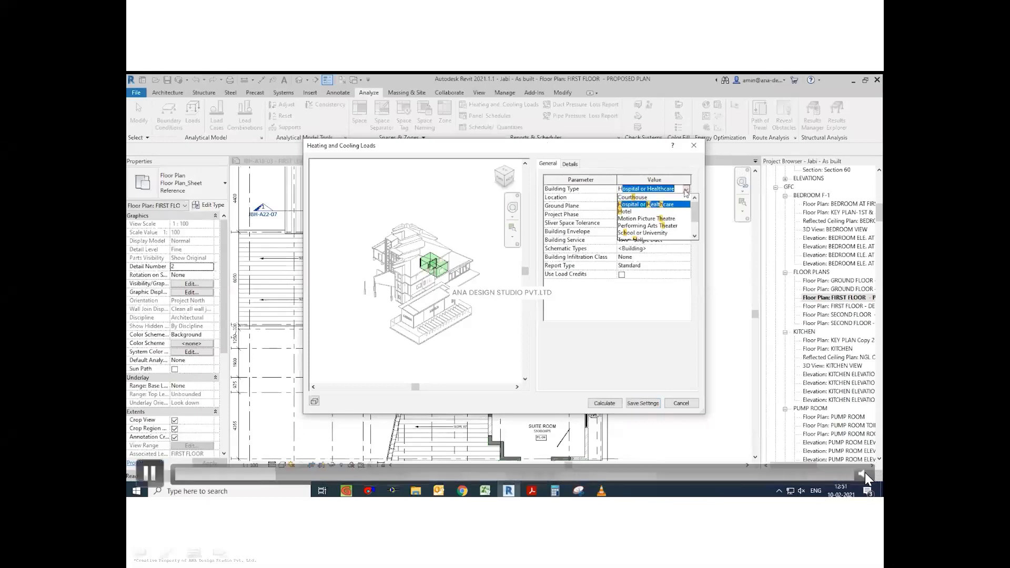
mouse_move(864, 473)
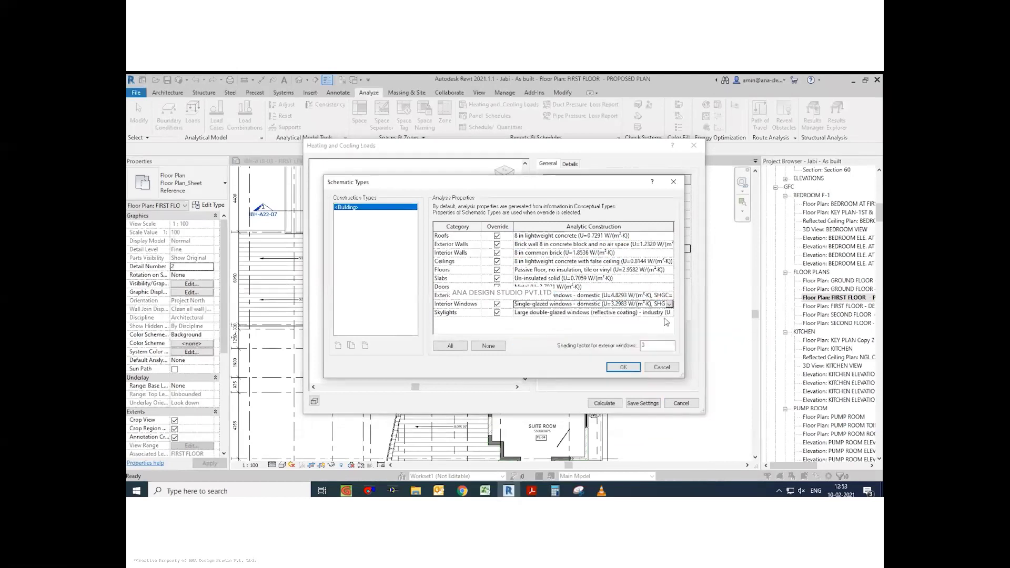
Accept the schematic construction types and save the load settings with the building infiltration class at None.
click(623, 366)
click(687, 257)
click(681, 273)
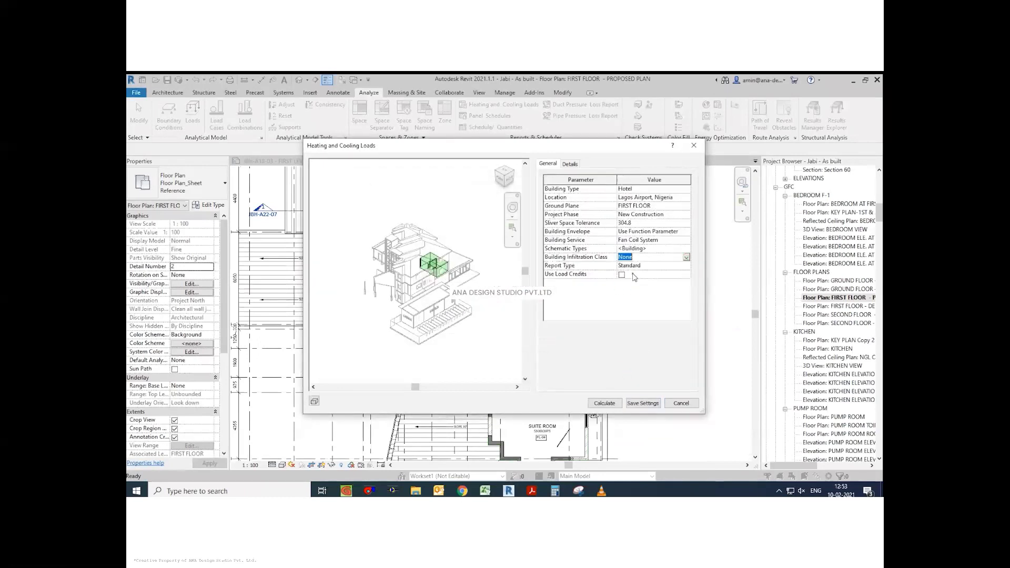
click(643, 403)
In the heating and cooling load details, filter the space types by "bedr" and choose Dormitory Bedroom for 1 Space.
click(492, 103)
click(574, 163)
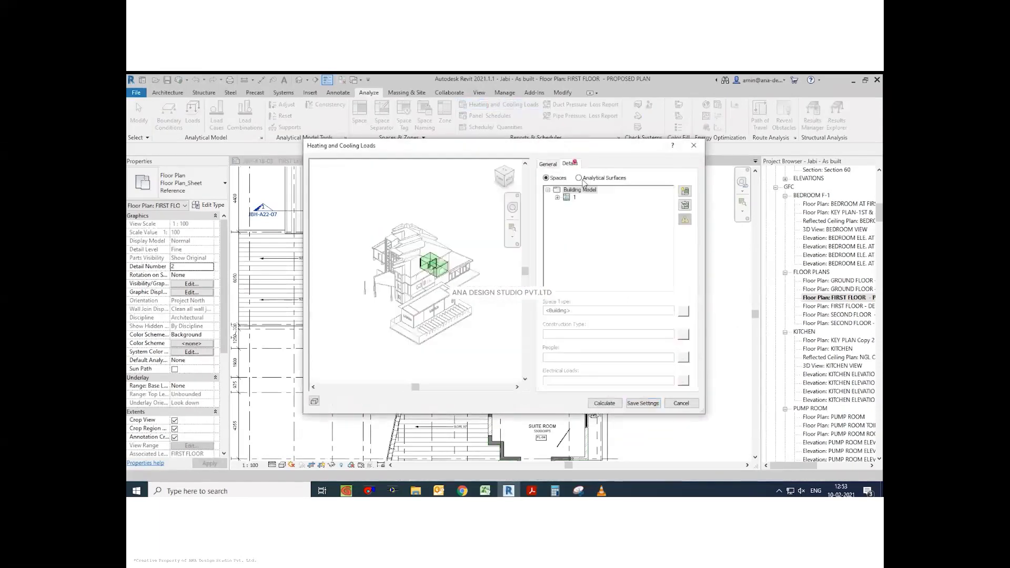
click(558, 198)
click(592, 205)
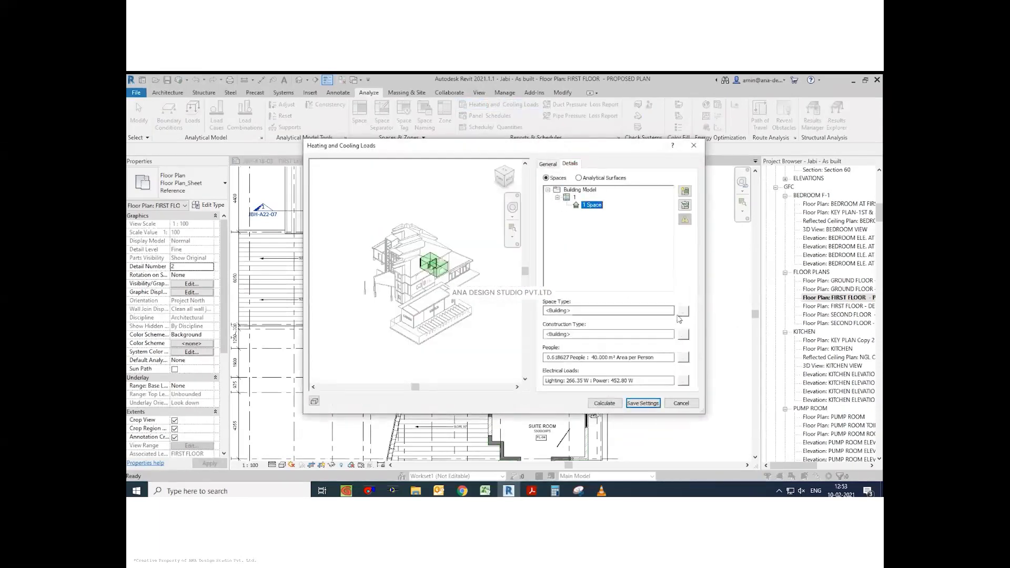
click(683, 311)
click(445, 173)
text(ho)
key(BackSpace)
key(BackSpace)
text(bedr)
click(372, 201)
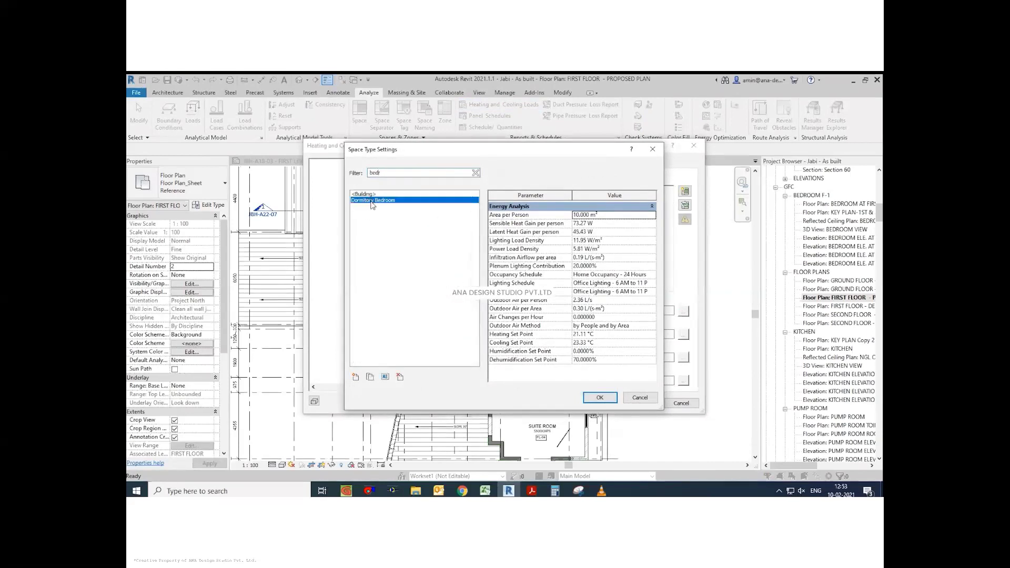
Set the Dormitory Bedroom's occupancy, lighting and power schedules to Hotel Occupancy - 24 Hours.
double_click(629, 216)
key(Down)
key(Down)
key(Down)
key(Down)
key(Down)
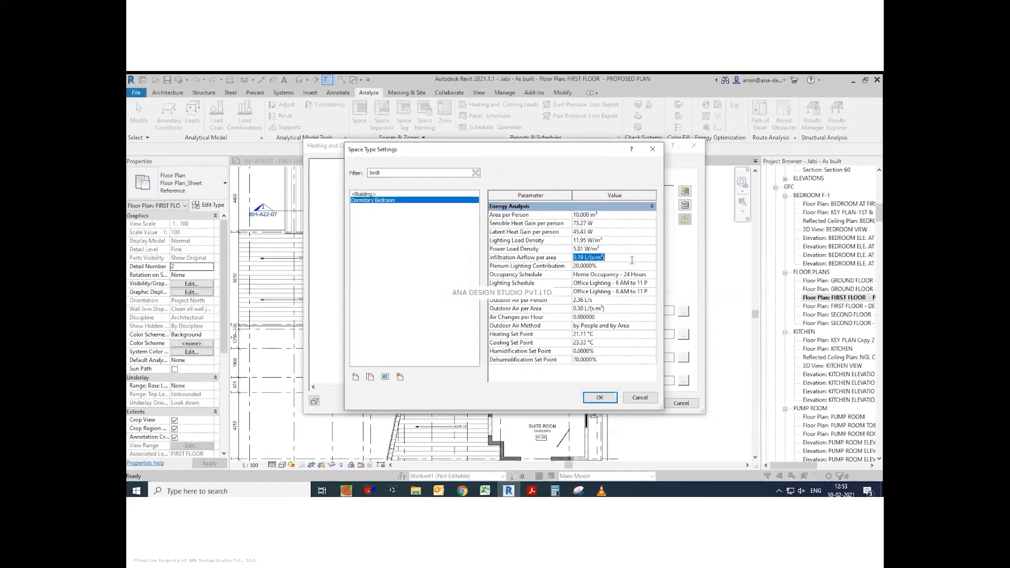
click(651, 275)
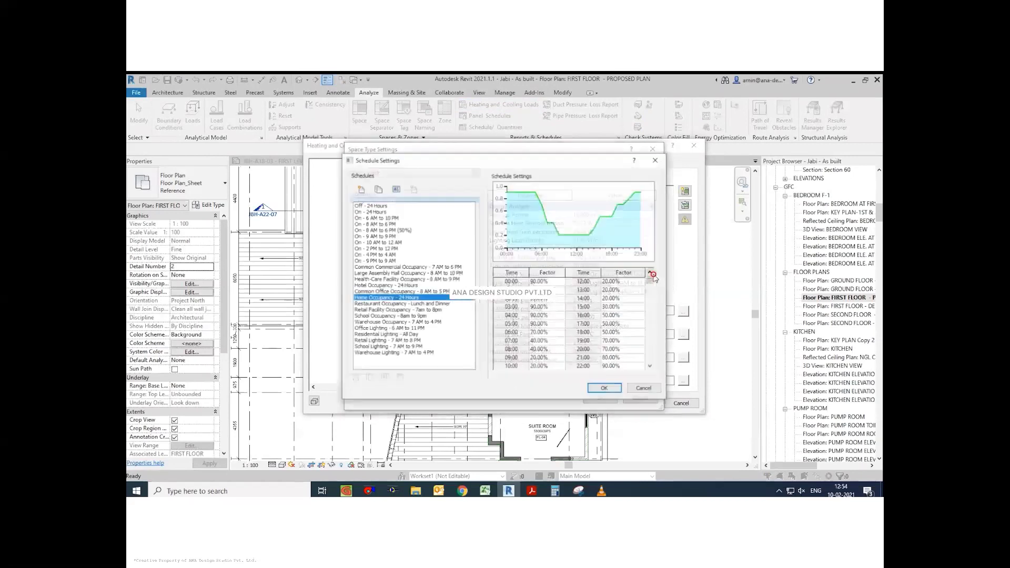
click(400, 292)
click(606, 389)
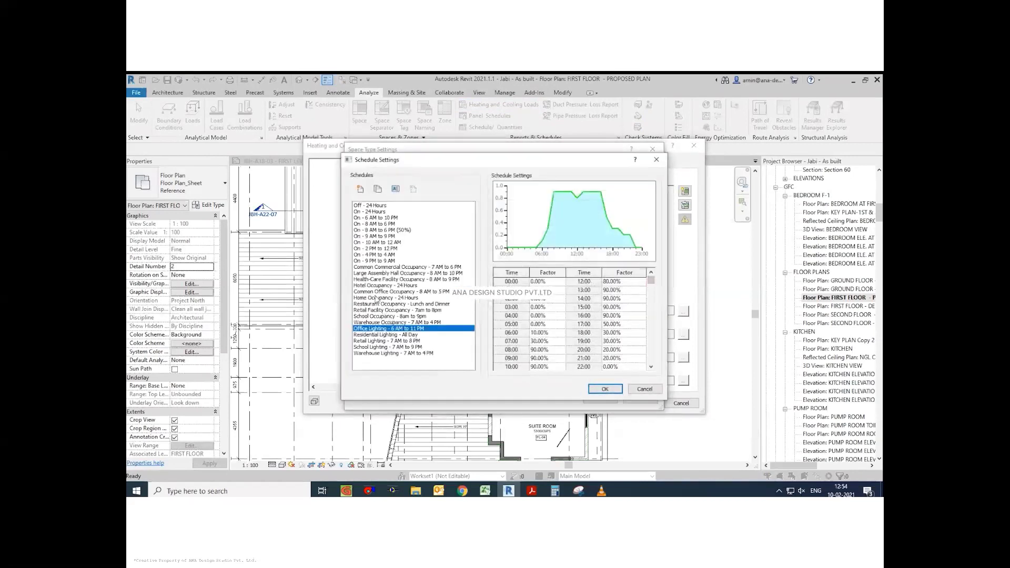
click(387, 285)
click(605, 389)
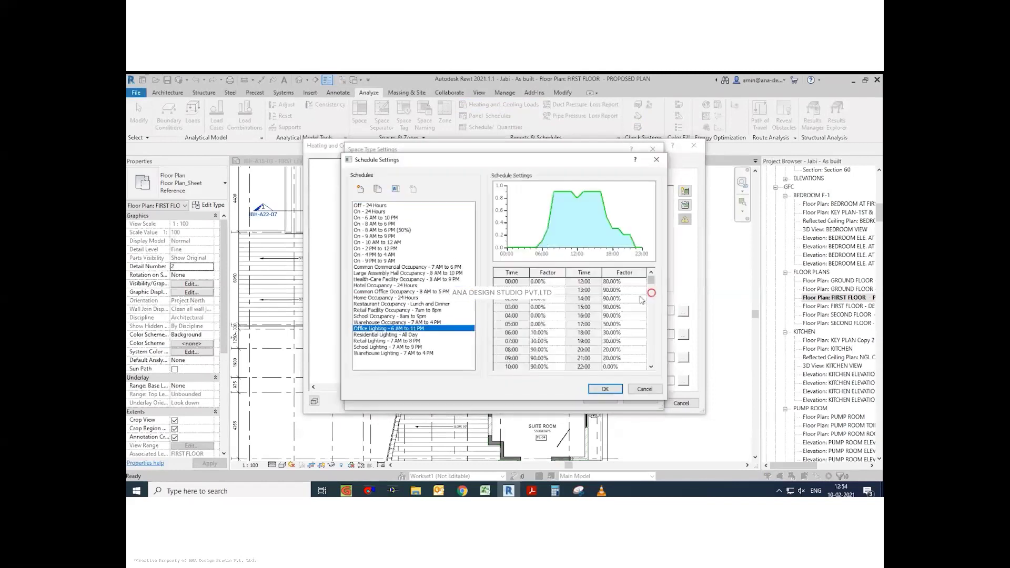
click(389, 285)
click(602, 388)
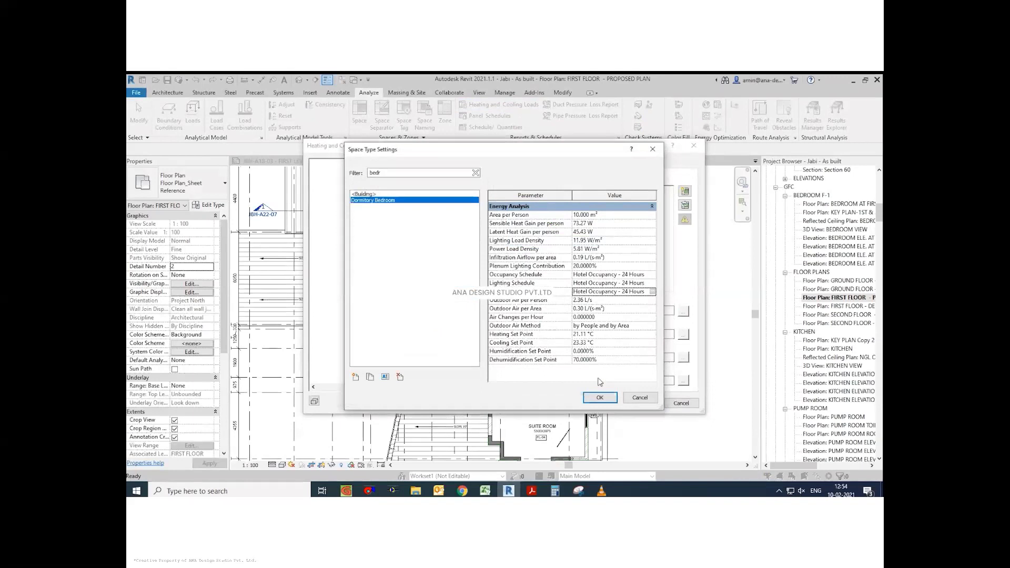
click(601, 398)
Base the space's people and electrical load values on its space type.
click(683, 357)
click(539, 237)
click(539, 245)
click(475, 341)
click(683, 380)
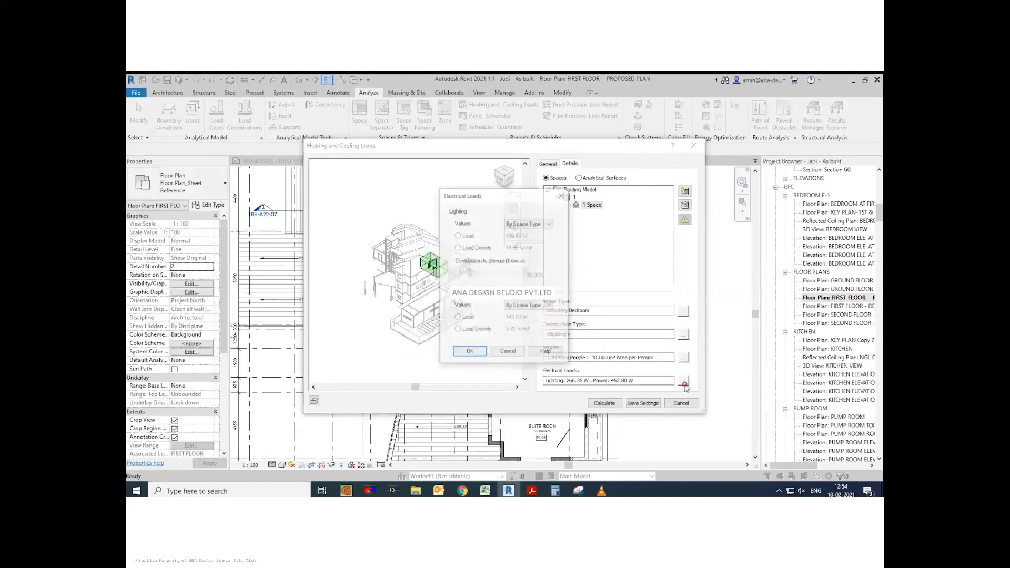
click(535, 225)
click(531, 232)
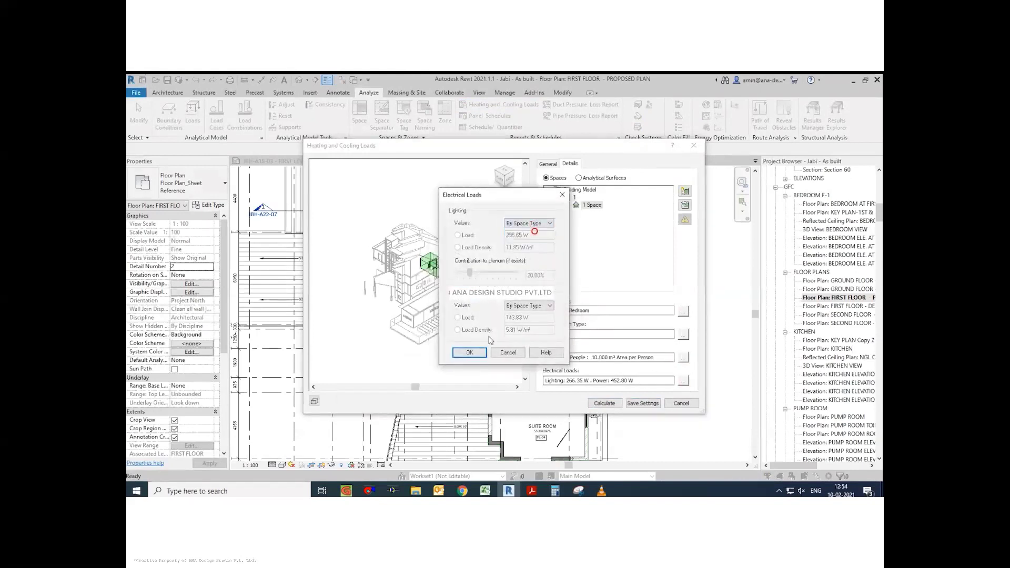
click(469, 353)
Accept the <Building> construction type for the space and save the load settings.
click(683, 334)
click(623, 367)
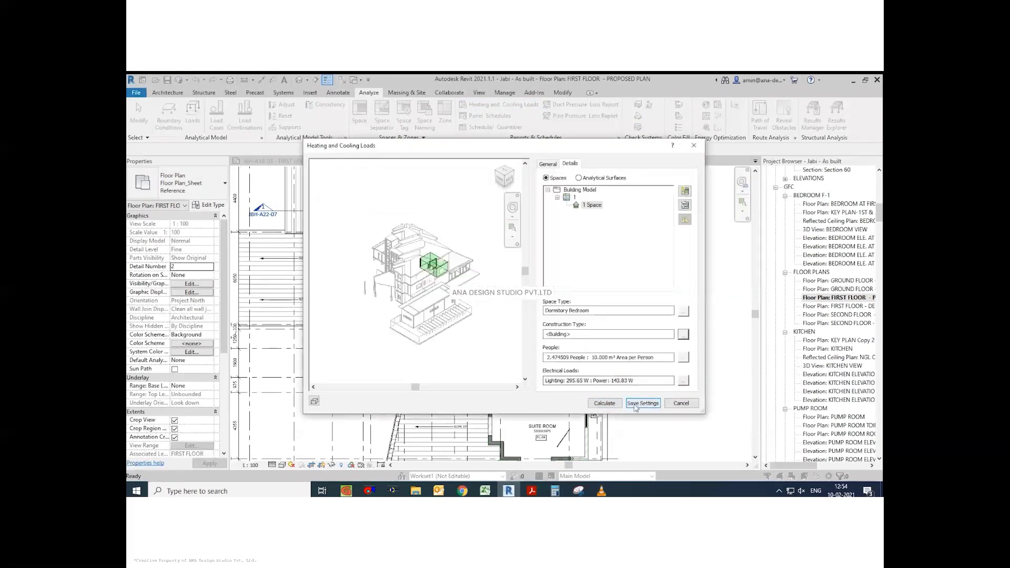
click(642, 403)
Calculate the heating and cooling loads and review the building, zone and space summaries in the report.
click(491, 106)
click(604, 403)
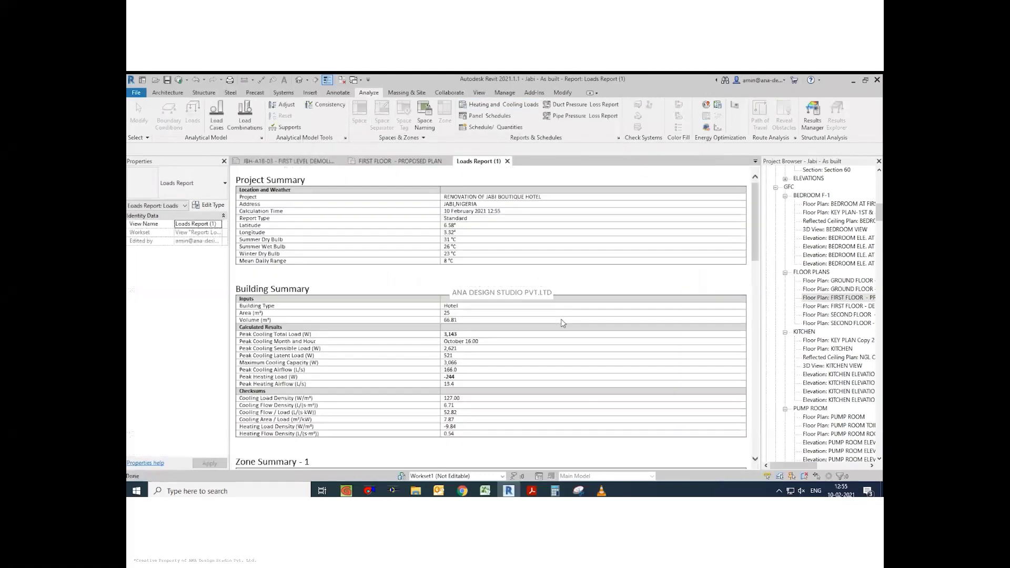
scroll(562, 320, down, 1)
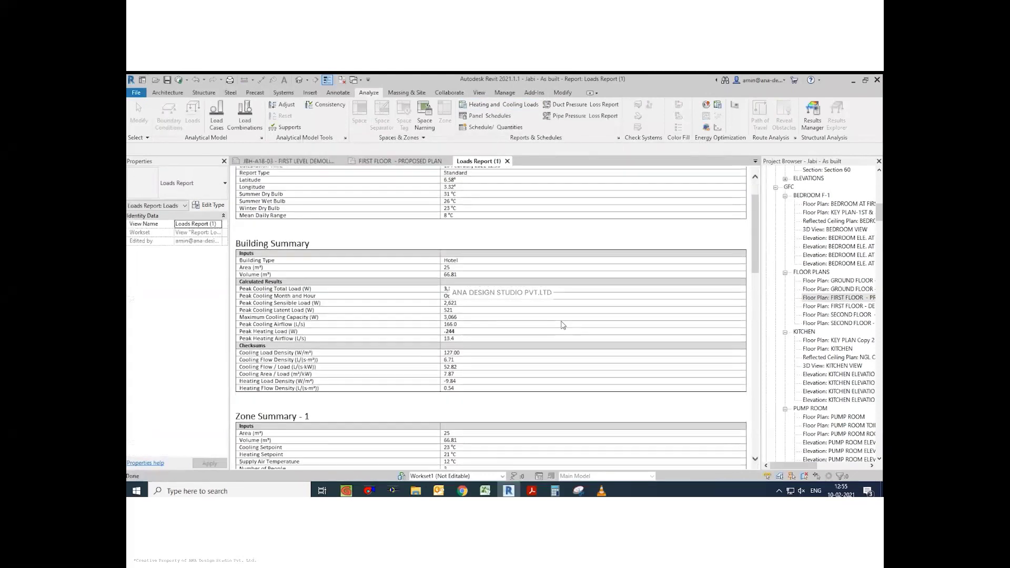
scroll(562, 325, down, 4)
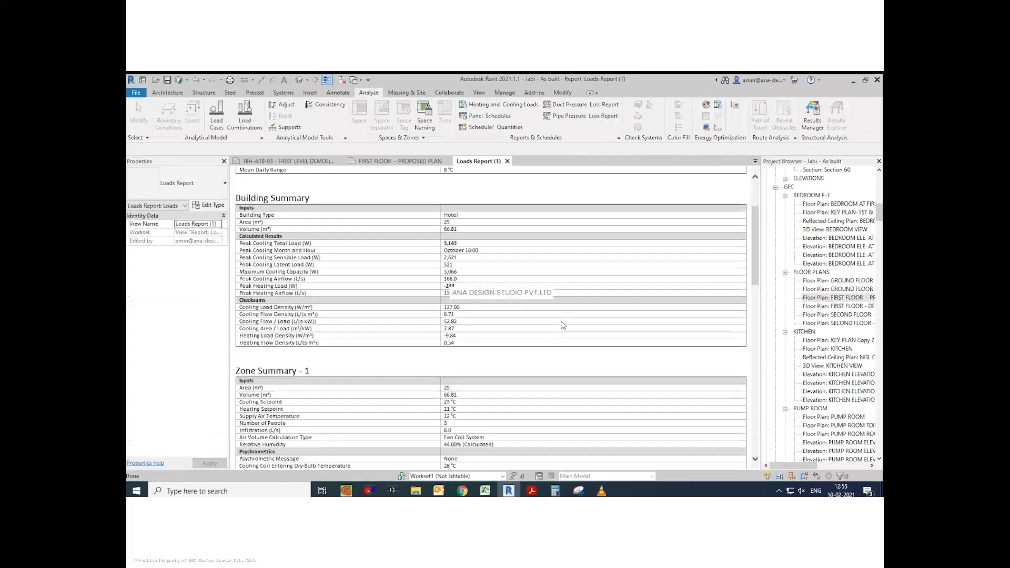
scroll(562, 324, down, 4)
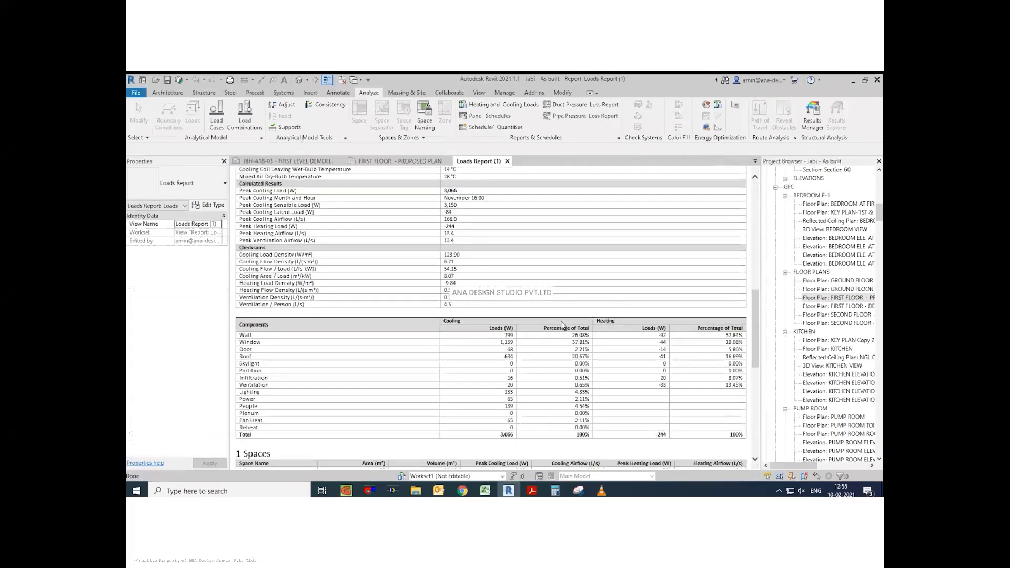
scroll(562, 325, down, 2)
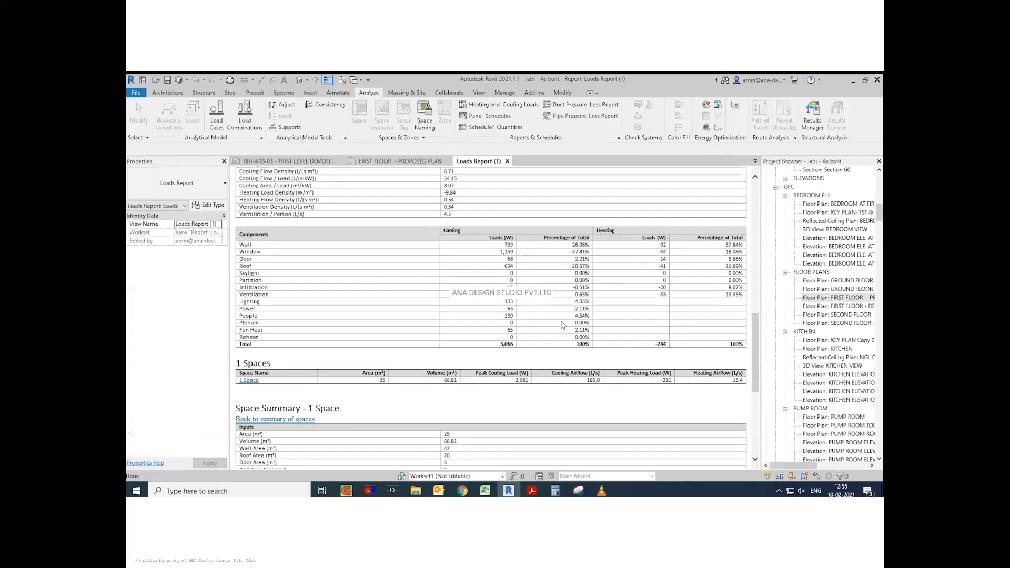
scroll(562, 325, down, 4)
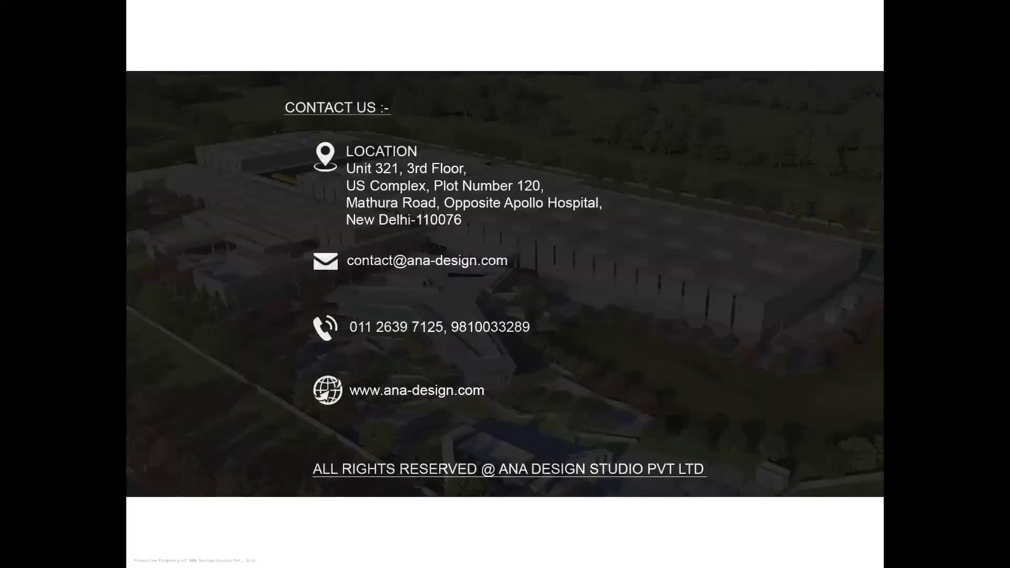
click(150, 474)
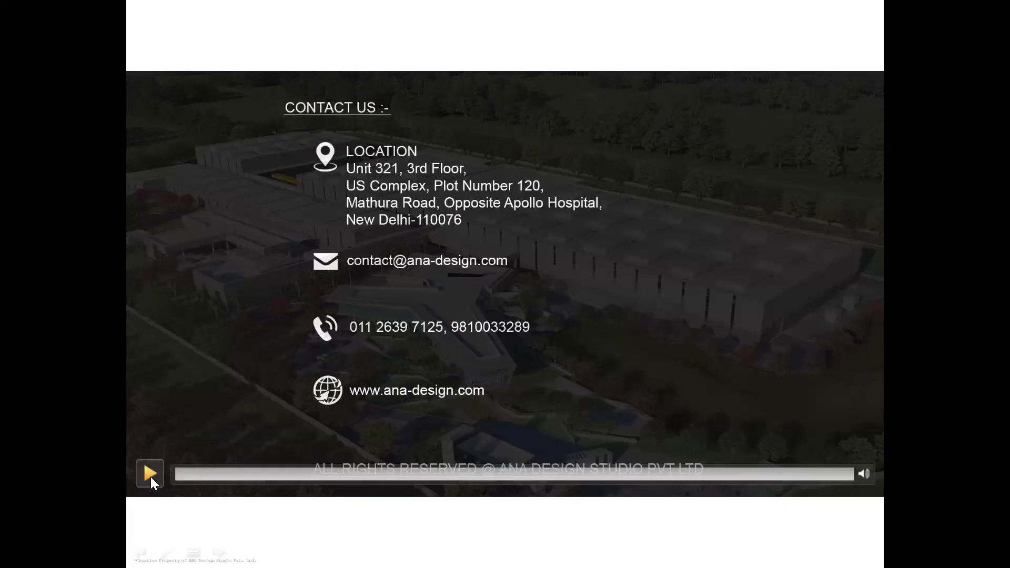
click(150, 474)
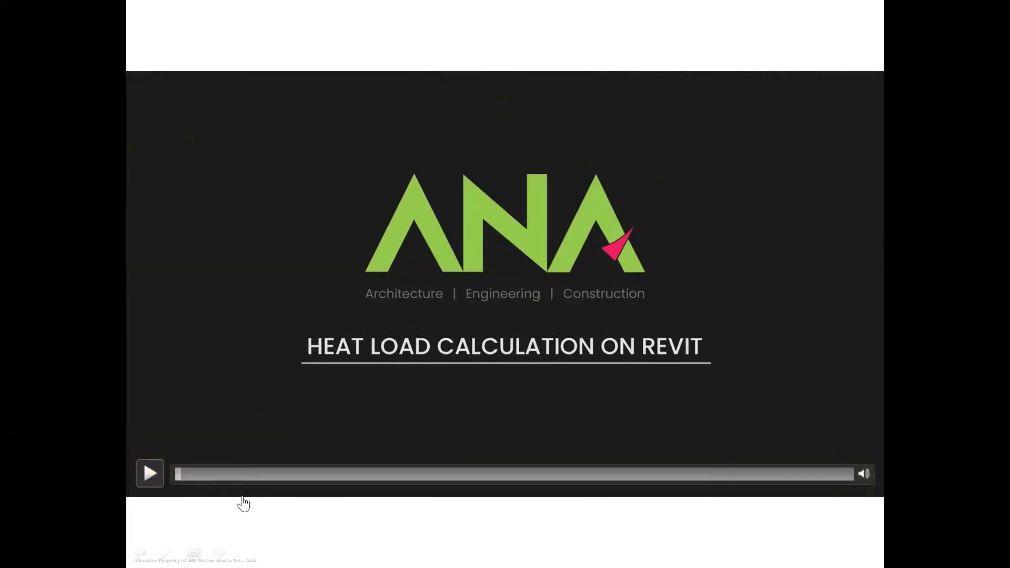
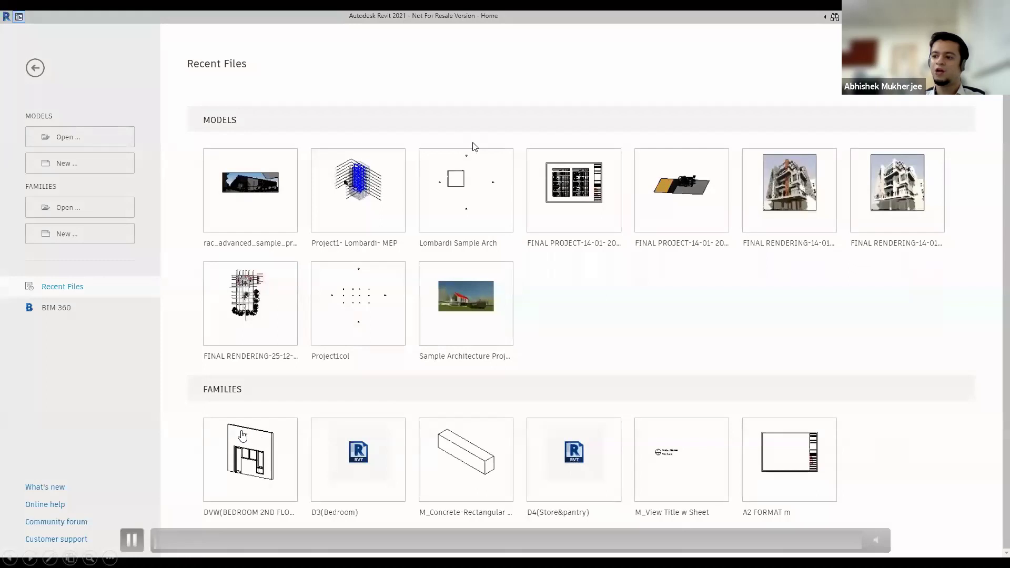
Open rac_advanced_sample_project and search for New Delhi, India as its project location.
click(269, 252)
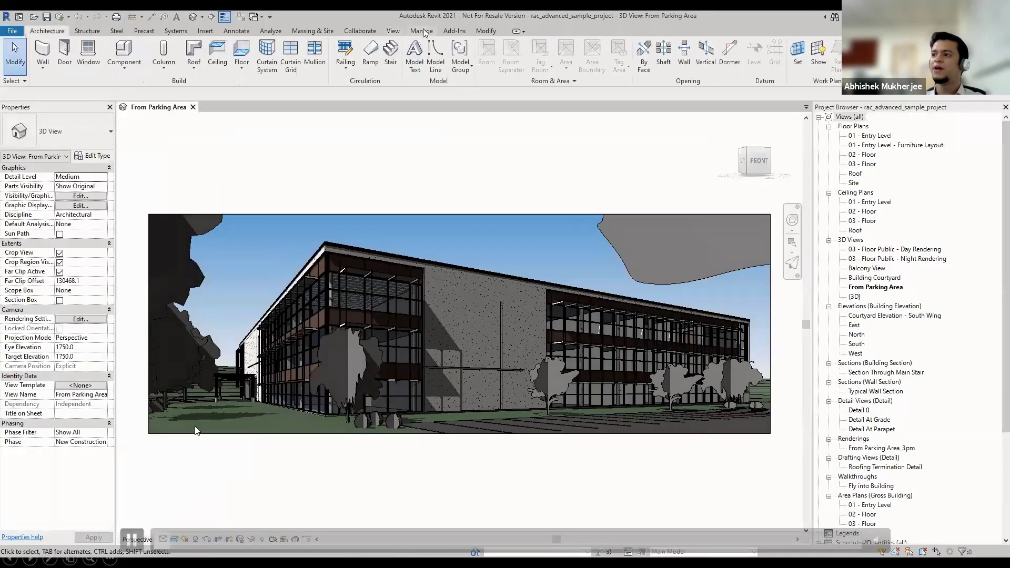
click(421, 32)
click(444, 47)
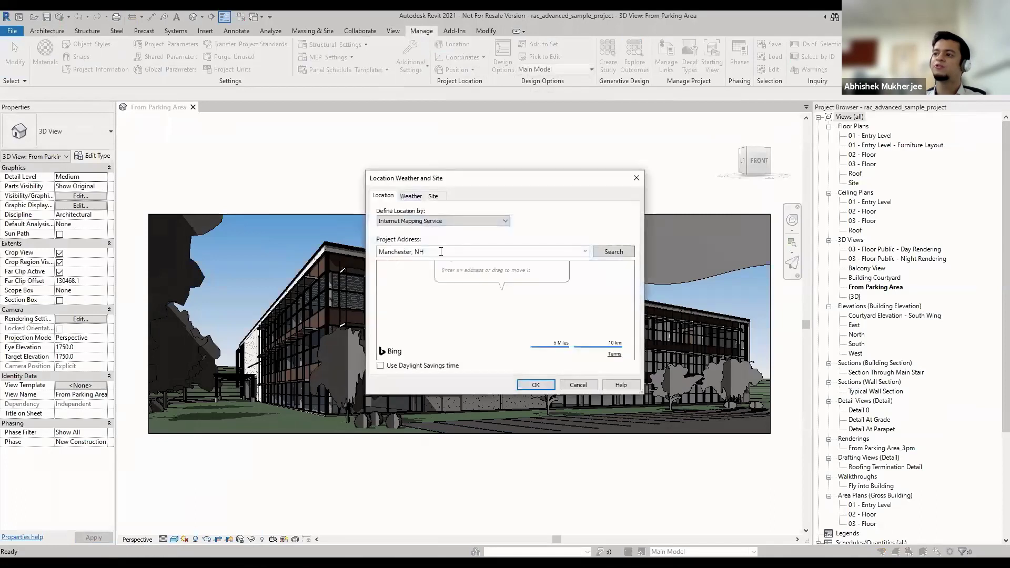
text(New Delhi, India)
click(450, 250)
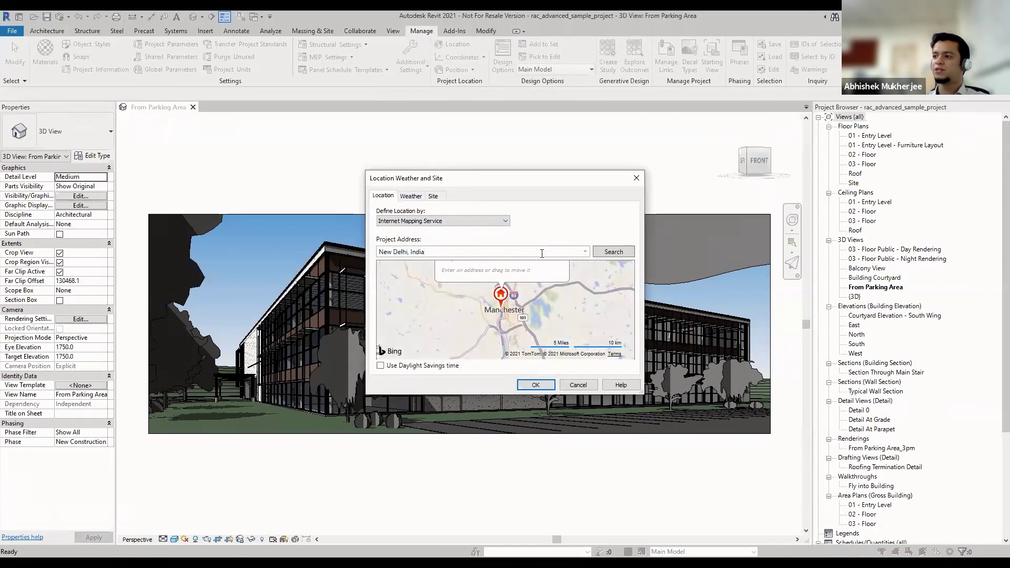
click(608, 257)
Move the project location pin to Hauz Khas at about 28.558, 77.208 and accept the location.
click(475, 271)
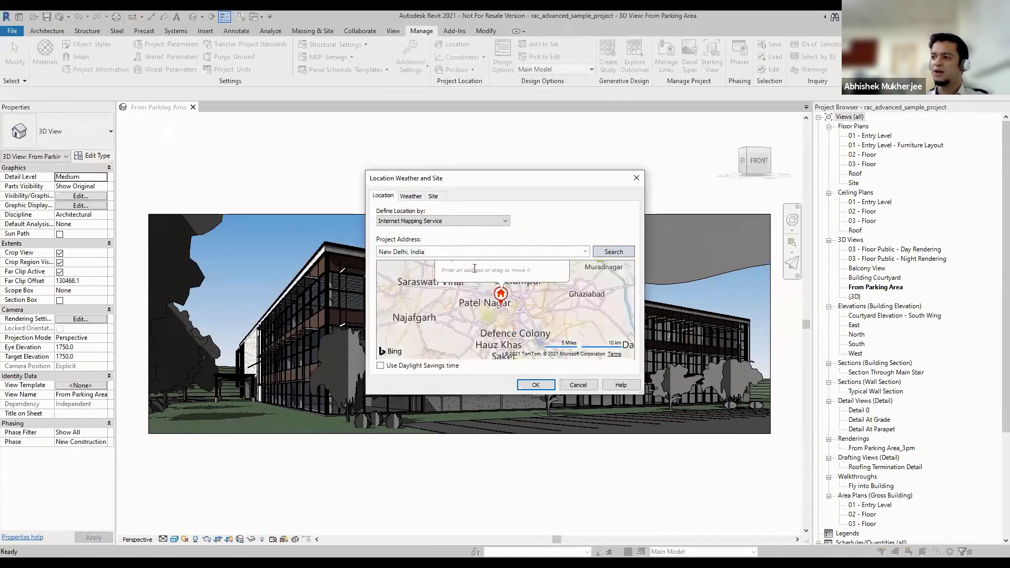
drag(505, 351, 499, 301)
scroll(499, 300, up, 2)
scroll(497, 300, up, 2)
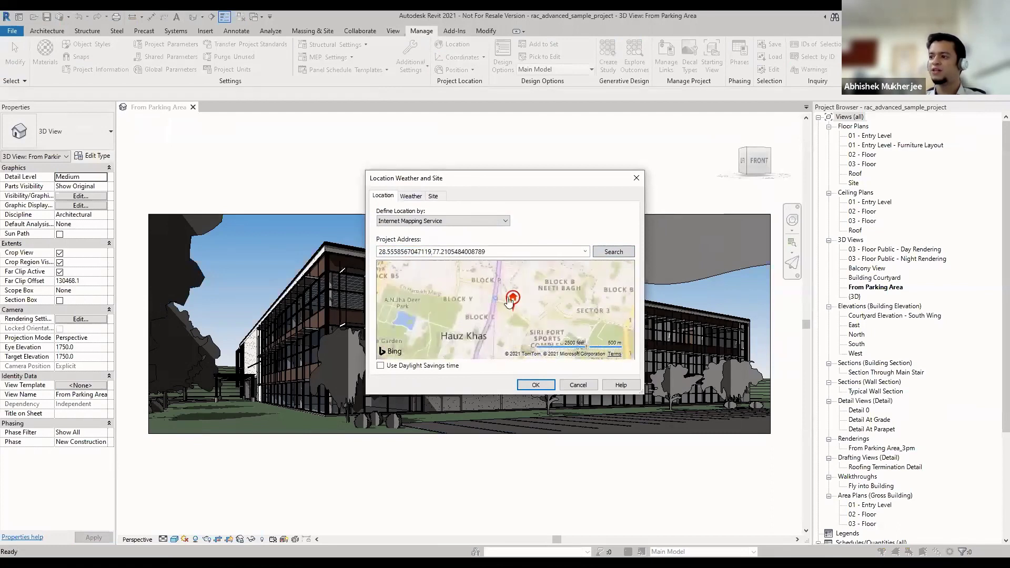
drag(500, 304, 501, 302)
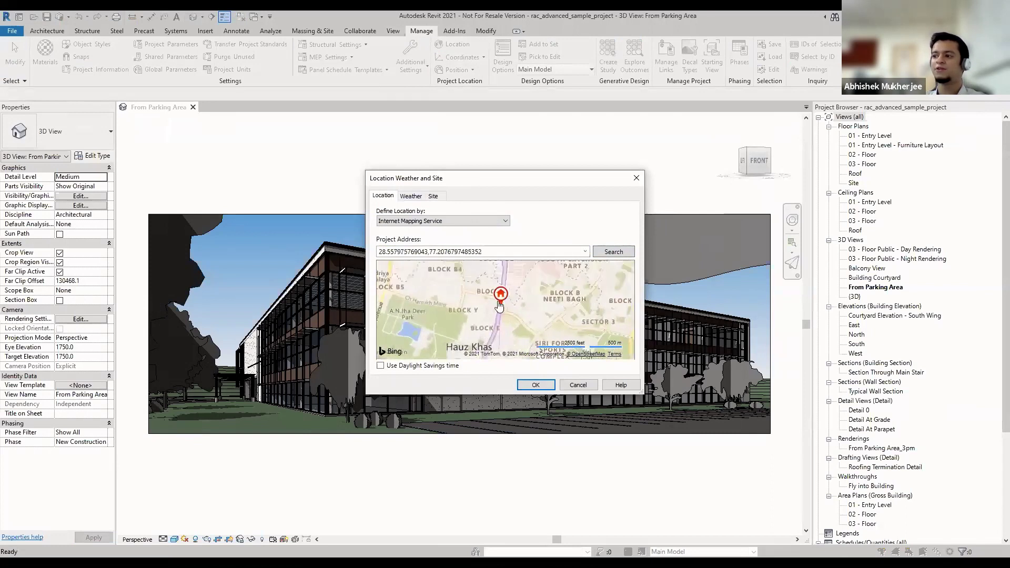
click(536, 385)
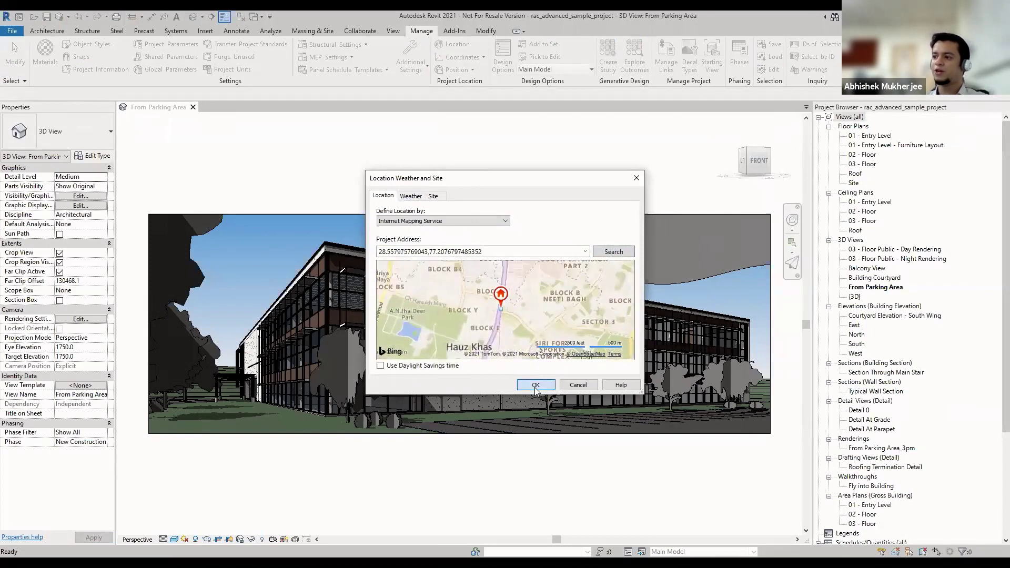
Reopen the project location settings and examine the weather data of the closest station.
click(454, 44)
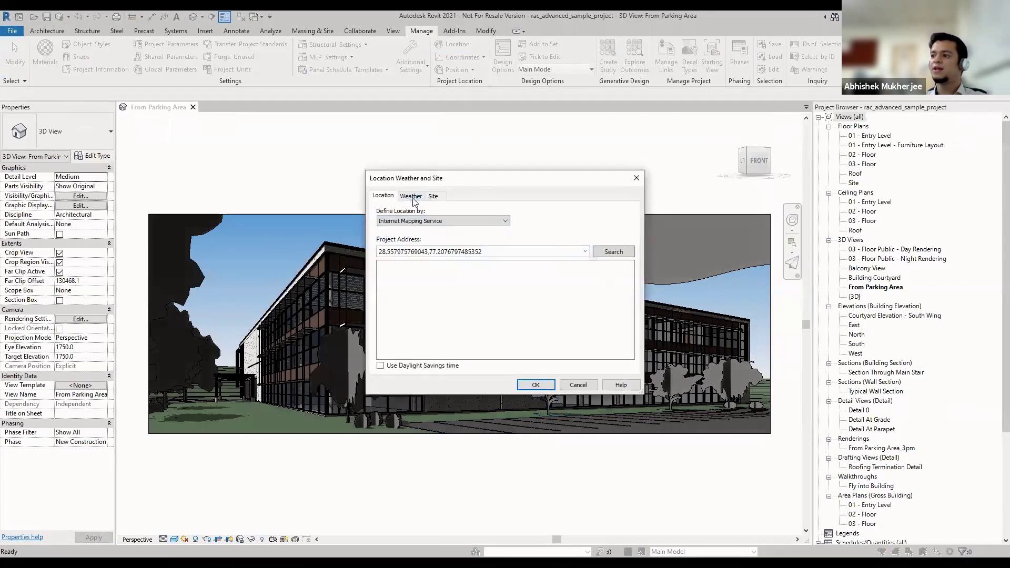
click(411, 199)
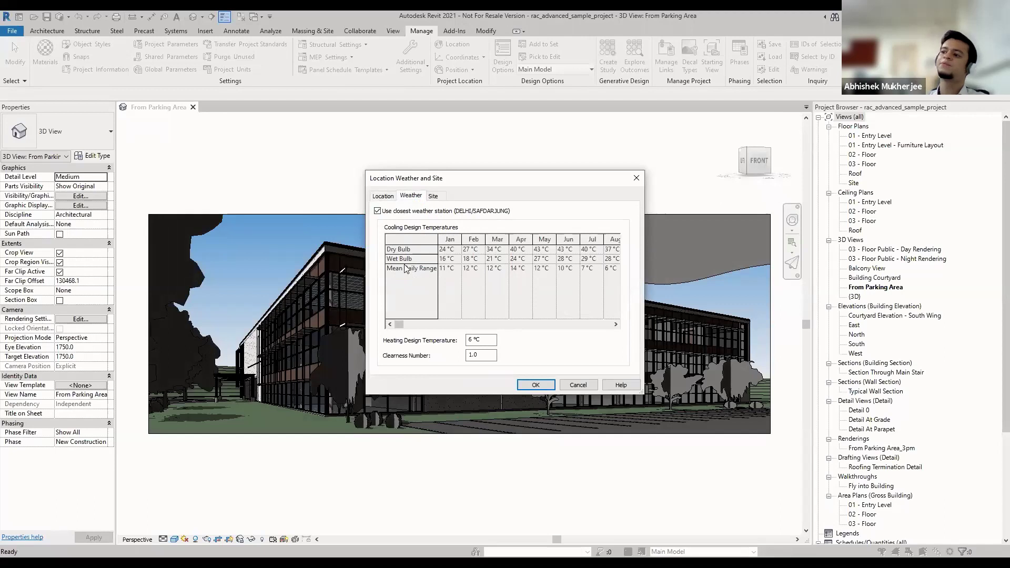
Stop using the closest weather station and set January dry bulb to 26 °C, February wet bulb to 20 °C and March wet bulb to 24 °C.
click(378, 211)
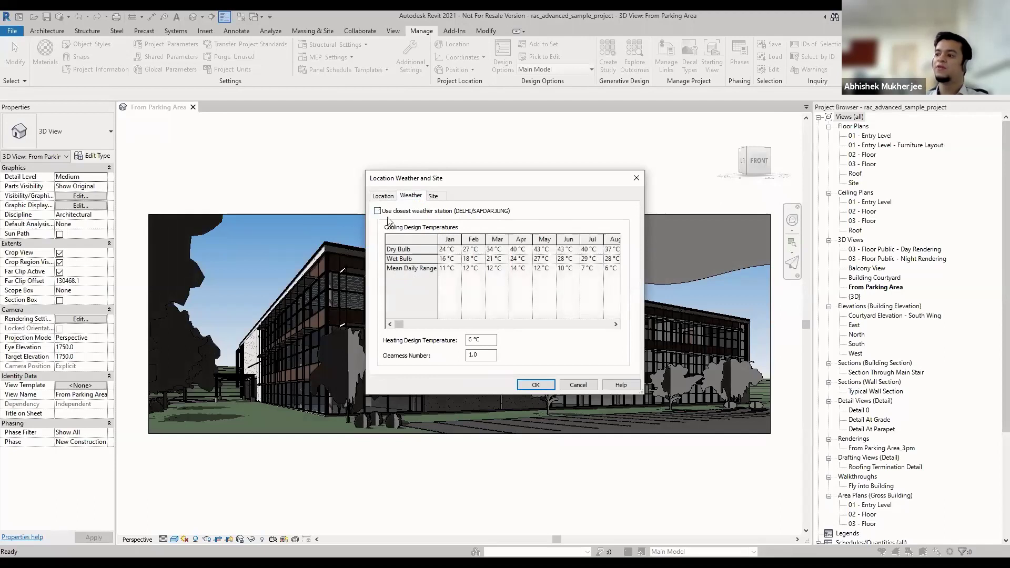
click(448, 249)
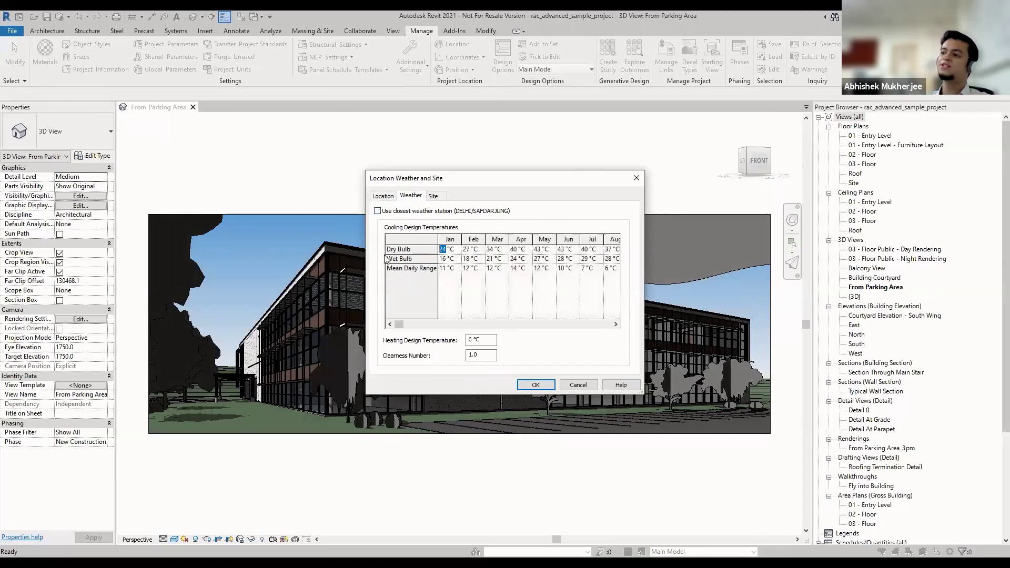
text(26)
click(470, 259)
click(470, 259)
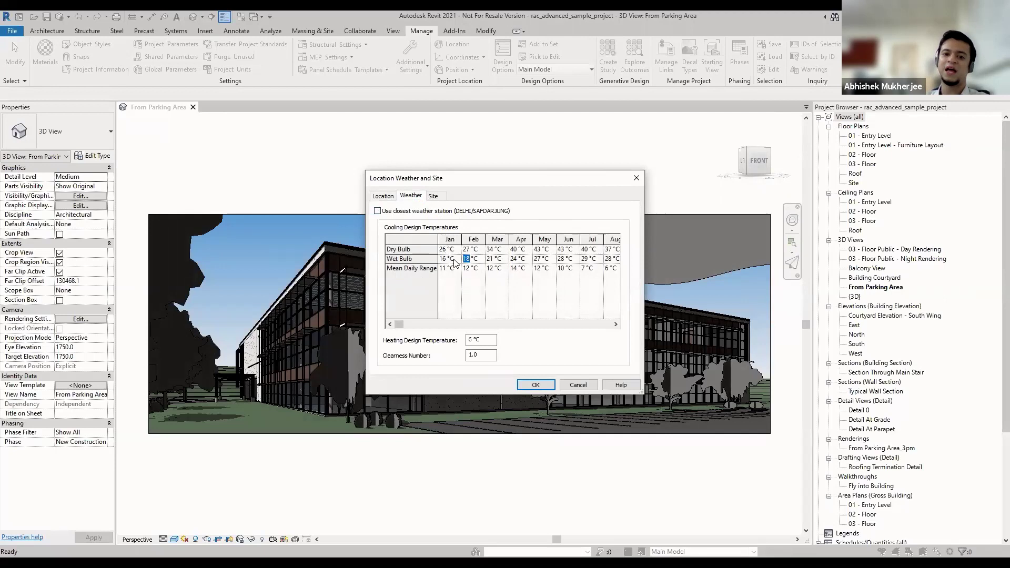
text(20)
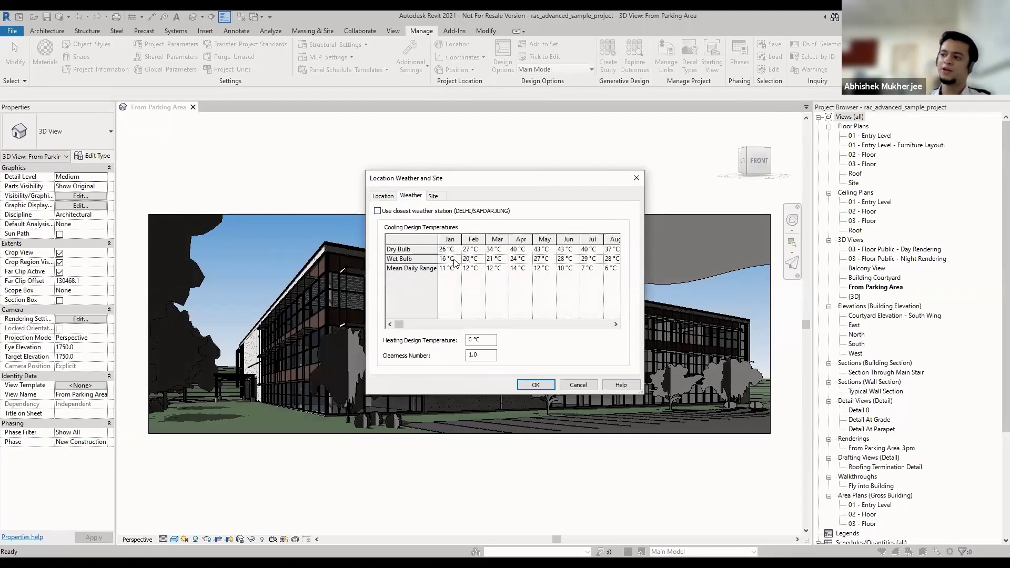
key(Tab)
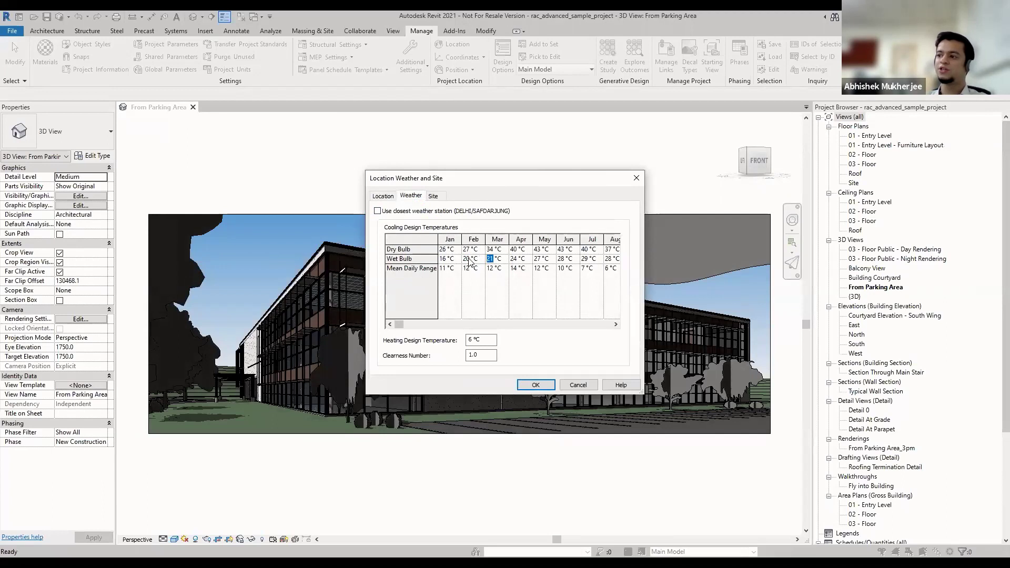
text(24)
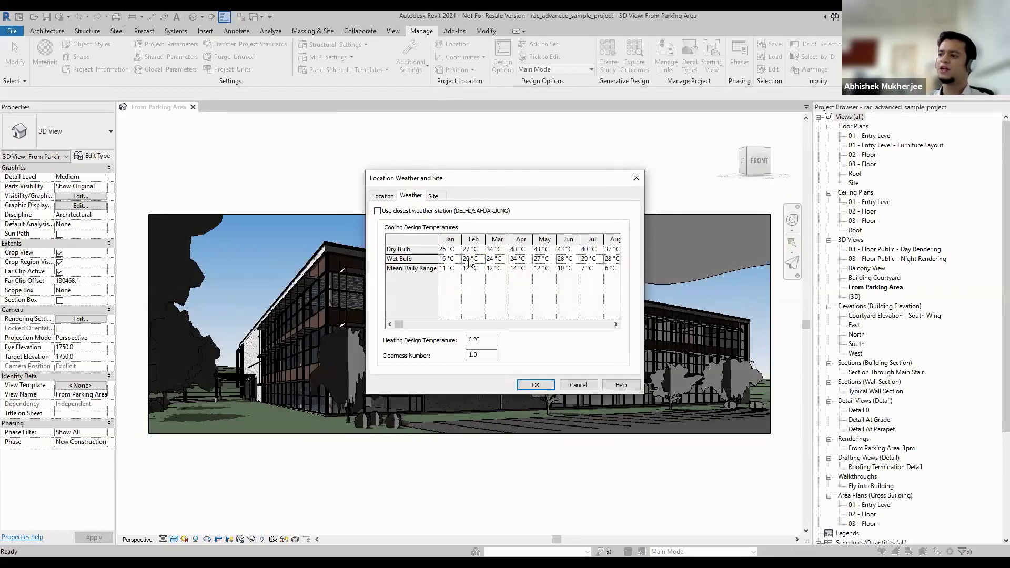
Set the May mean daily range to 14 °C and accept the customized weather data.
click(540, 269)
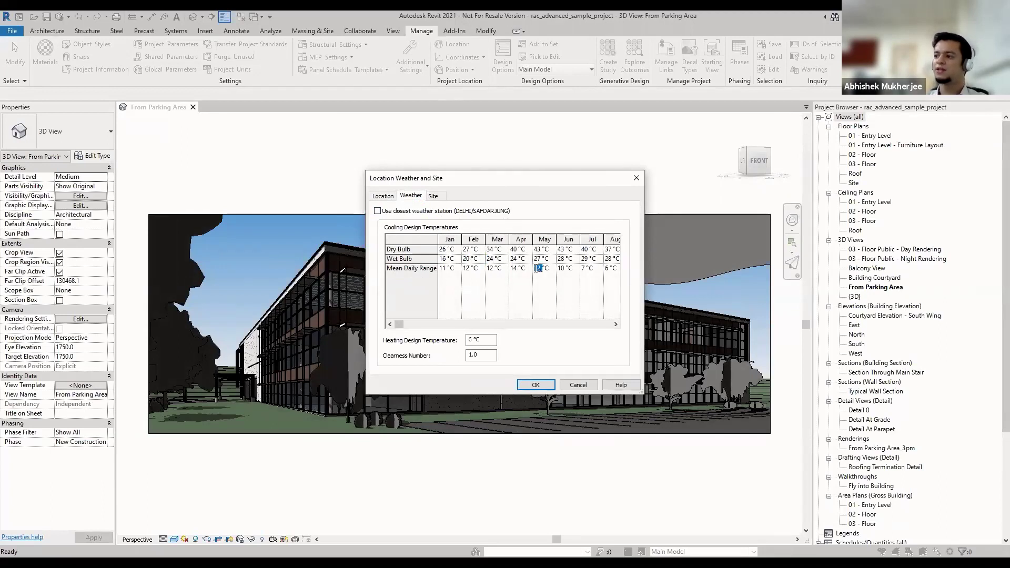
text(4)
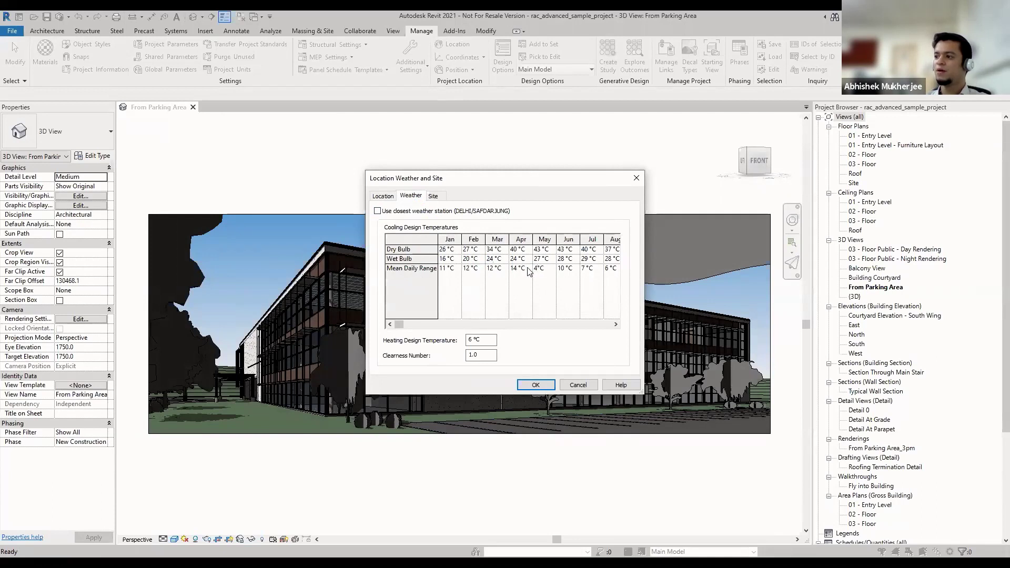
key(BackSpace)
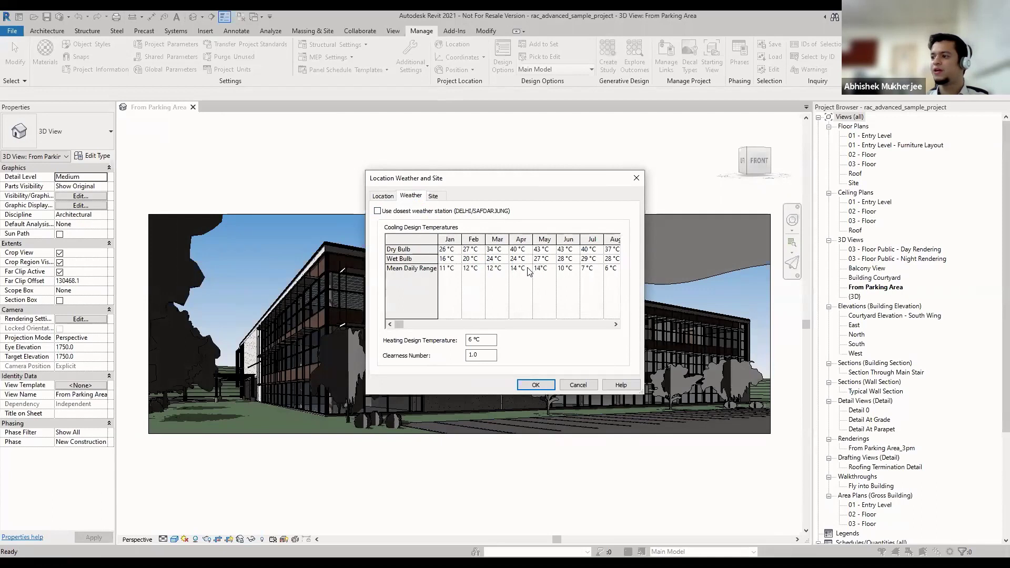
click(535, 386)
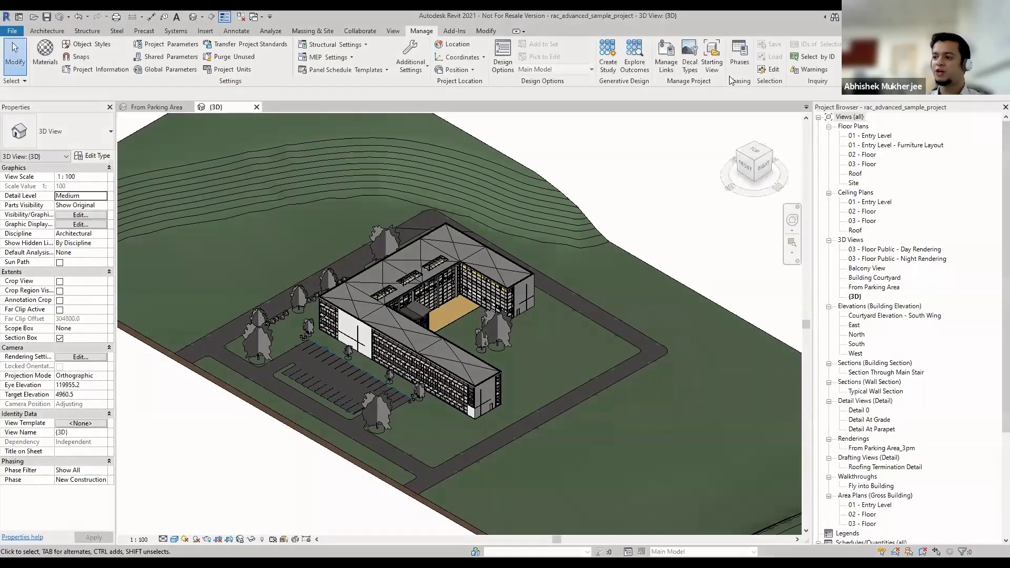
Display the default {3D} view in Hidden Line style with shadows turned on.
click(174, 539)
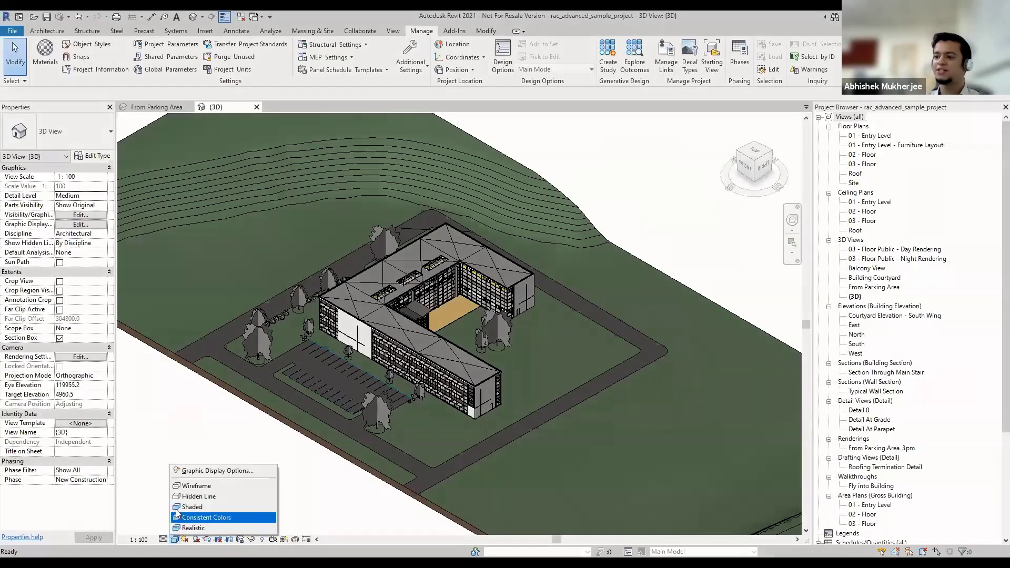
click(213, 498)
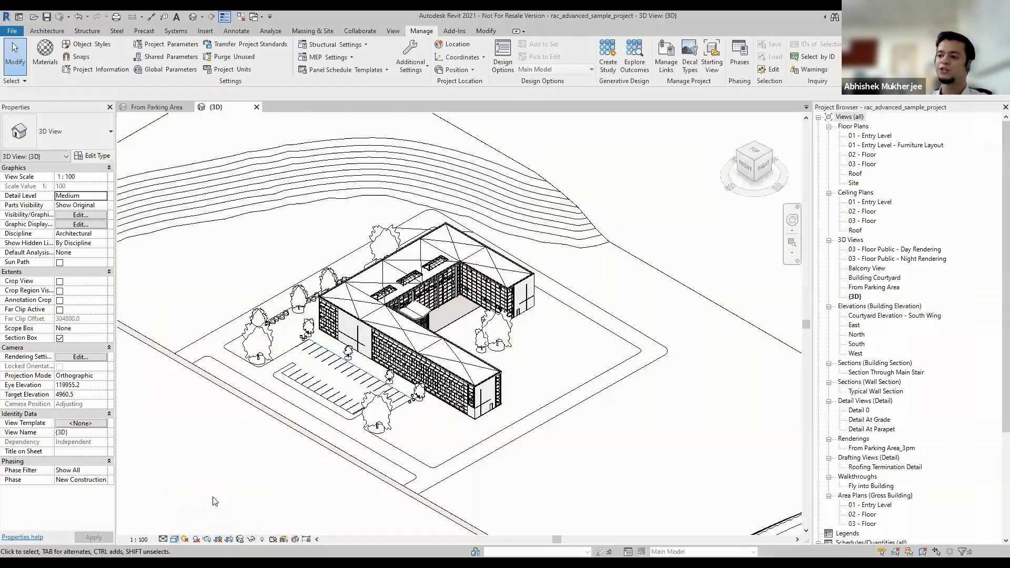
click(197, 540)
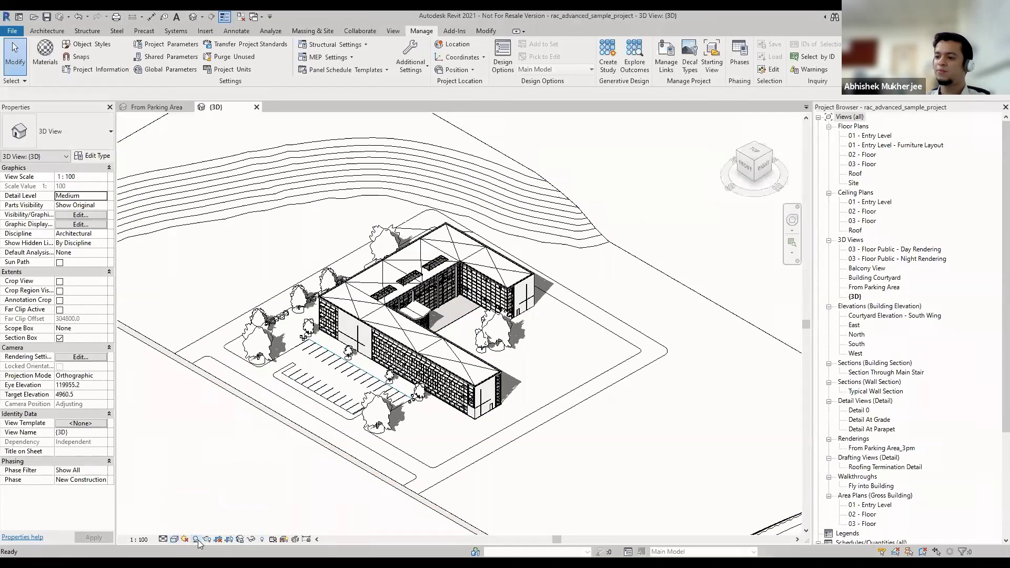
Open the sun settings, compare the Still, Single Day, Multi-Day and Lighting solar studies, and choose Still.
click(186, 539)
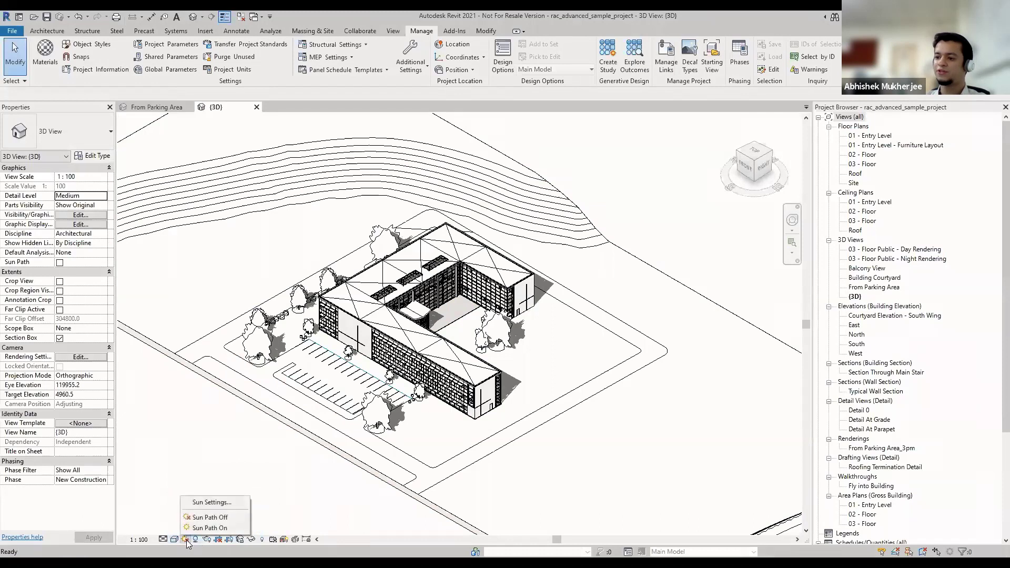
click(190, 503)
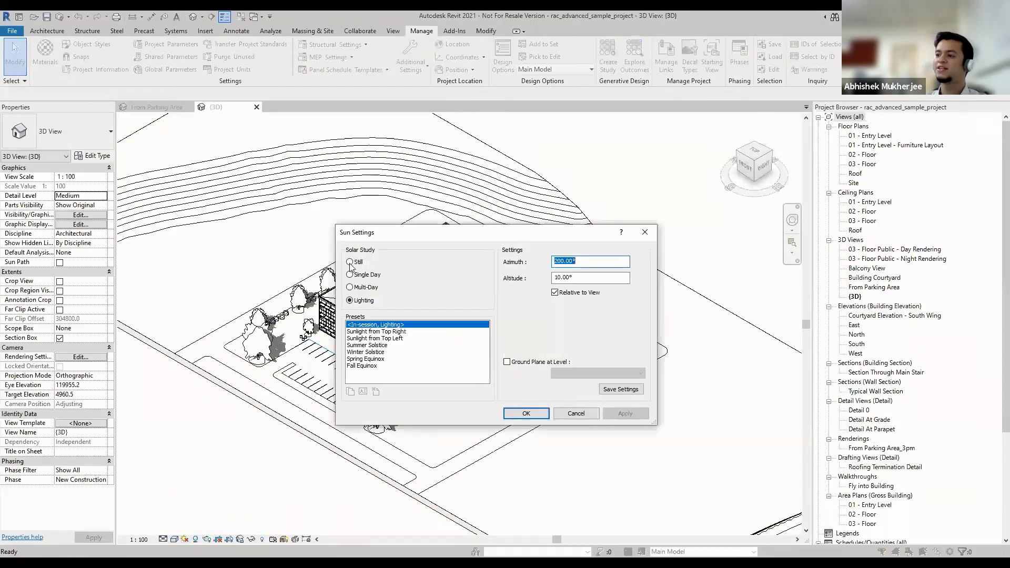
click(356, 262)
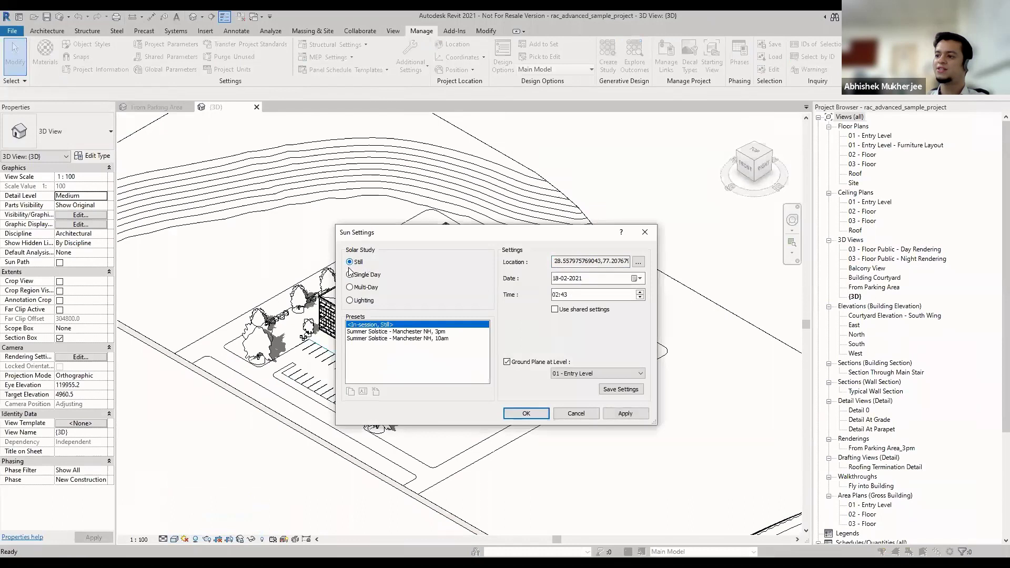
click(352, 276)
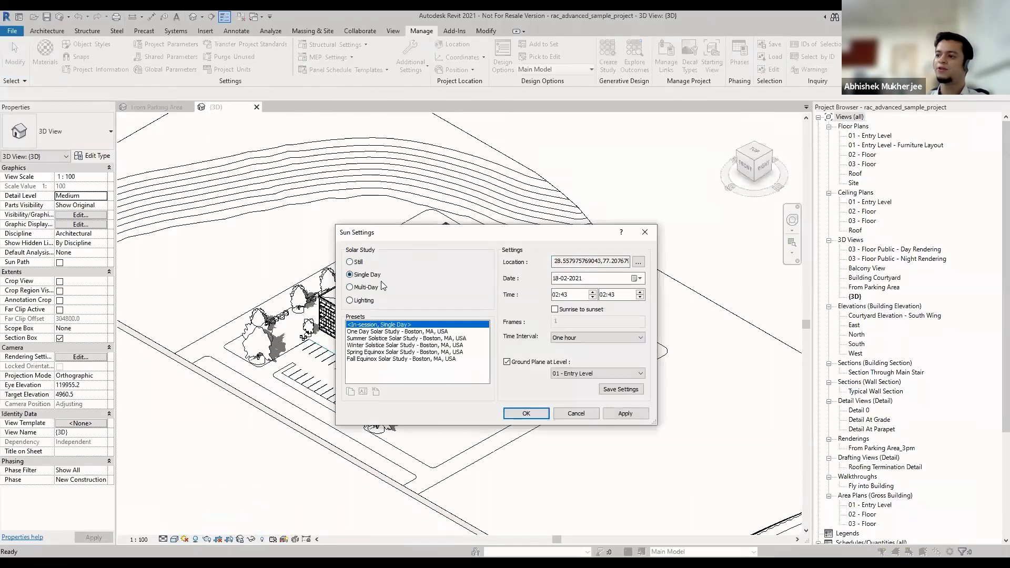
click(349, 289)
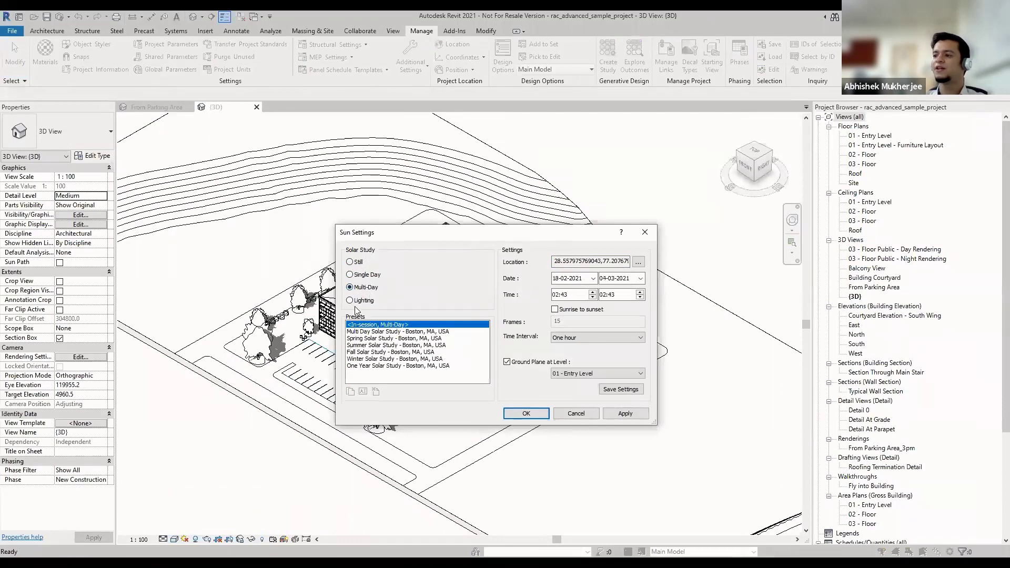
click(350, 301)
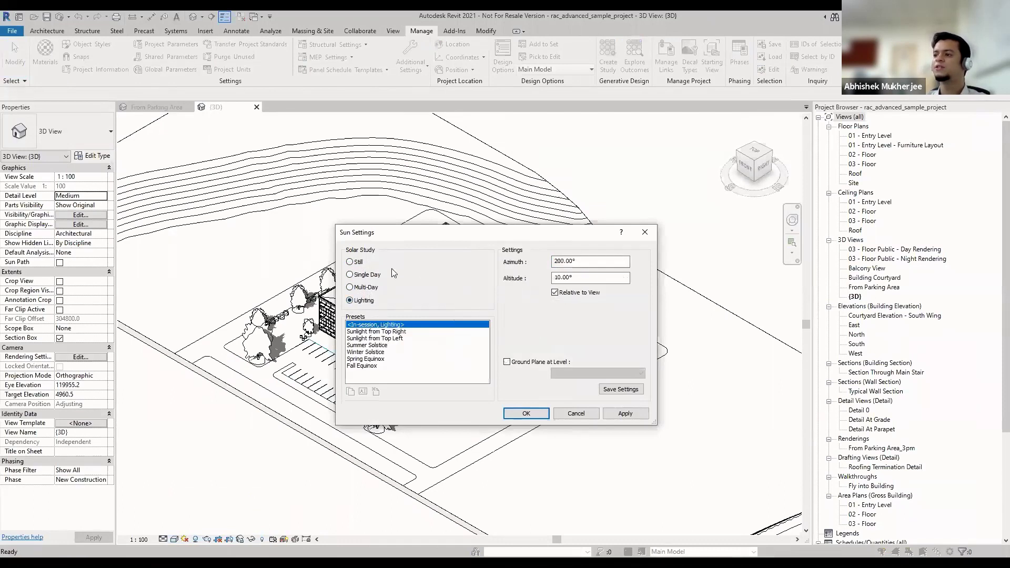
click(358, 261)
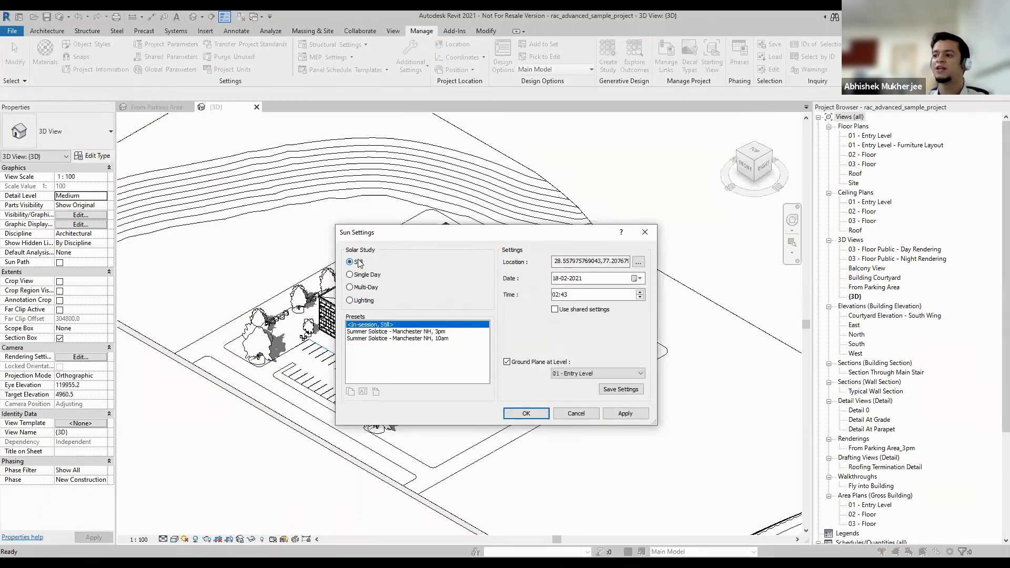
Check the solar study's project location on the map and accept it.
click(639, 261)
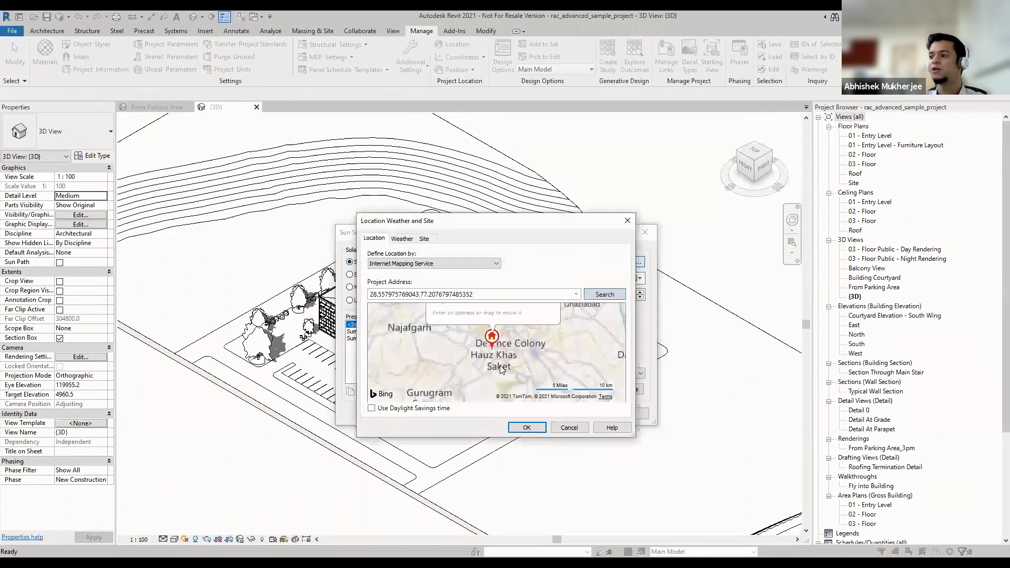
scroll(494, 359, up, 2)
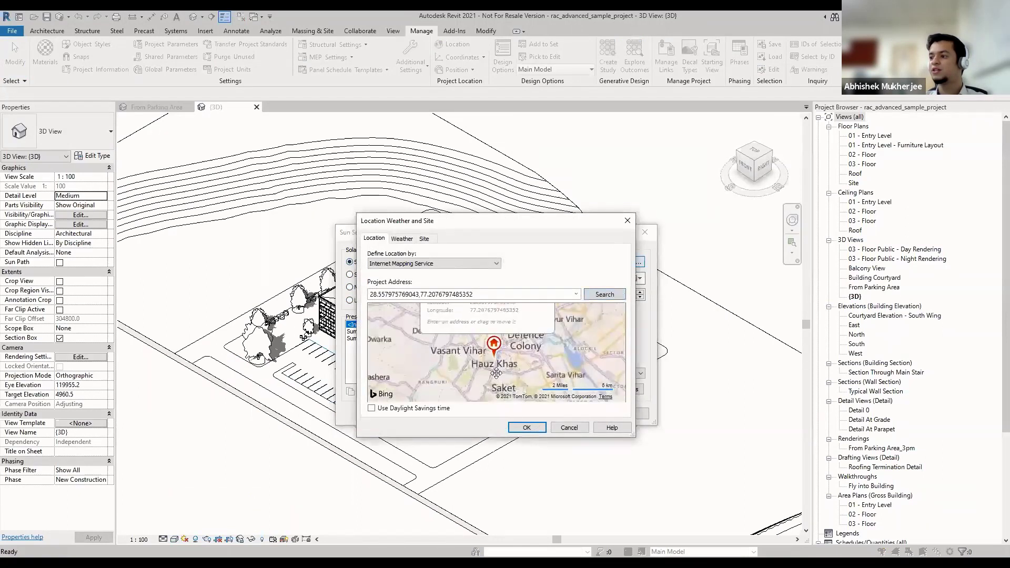
click(527, 427)
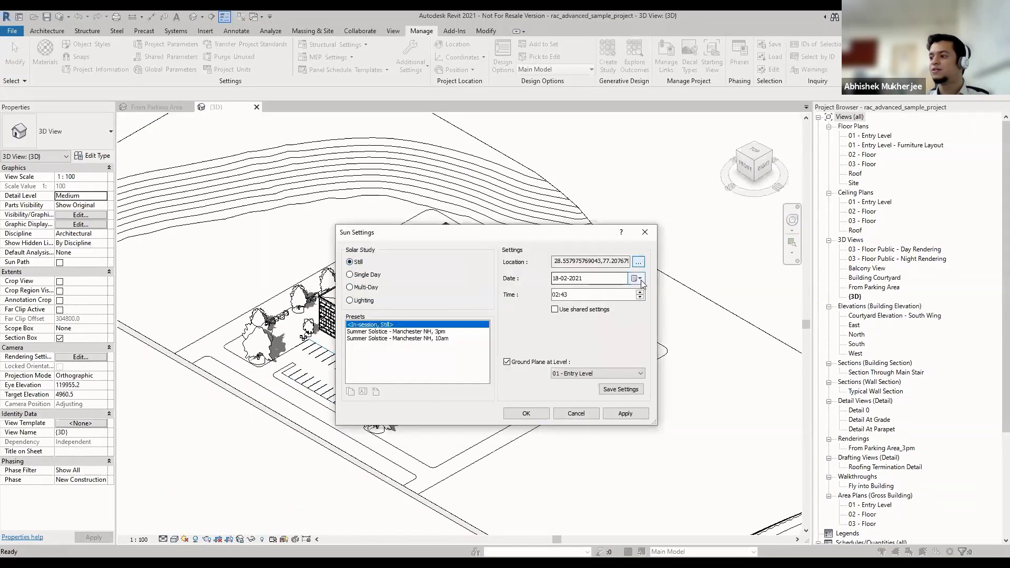
Set the still solar study to 09-03-2021 at 13:43 and apply the sun settings.
click(641, 280)
click(608, 293)
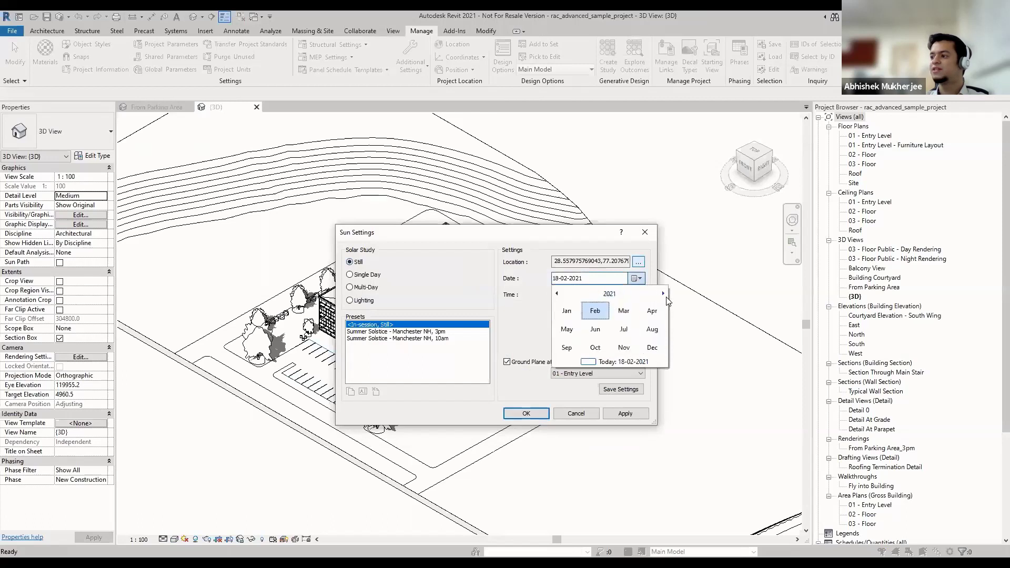
click(593, 316)
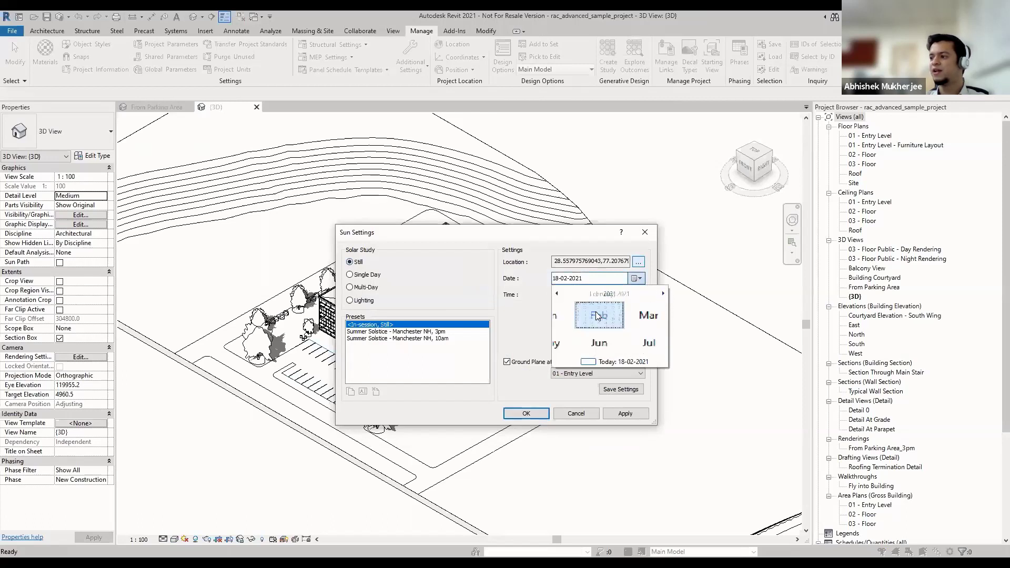
click(662, 296)
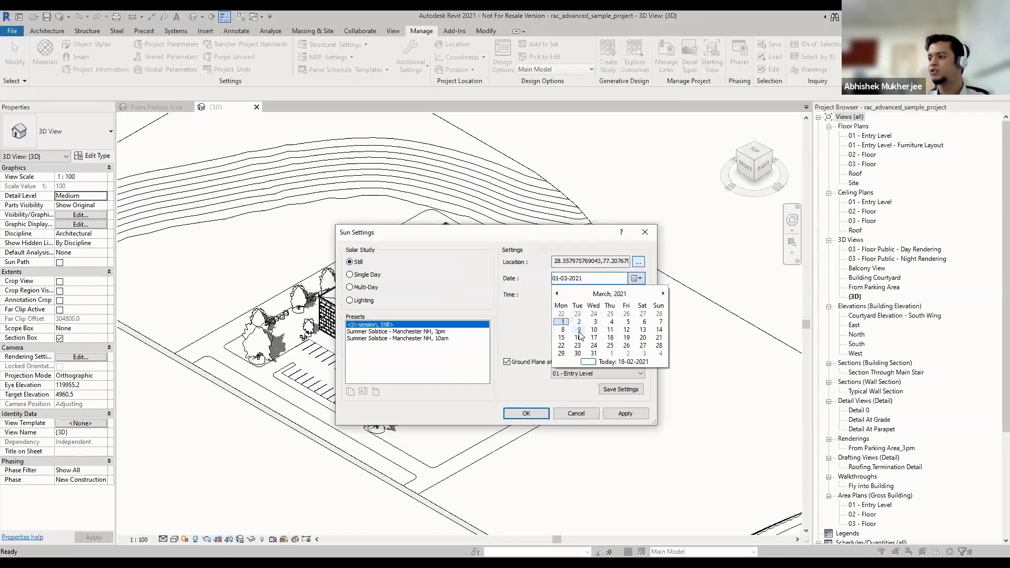
click(580, 331)
click(560, 295)
click(641, 292)
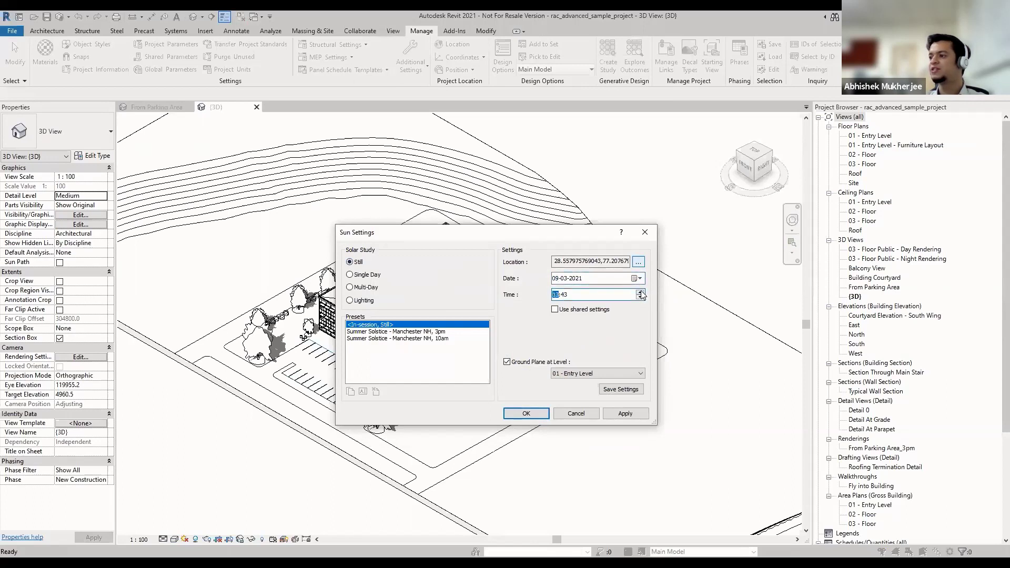
click(624, 414)
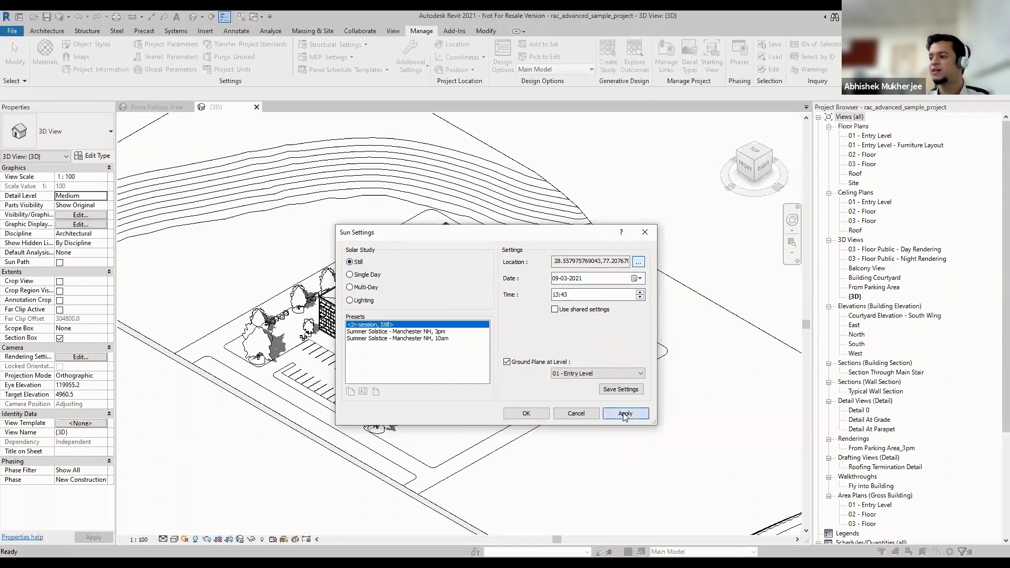
click(529, 416)
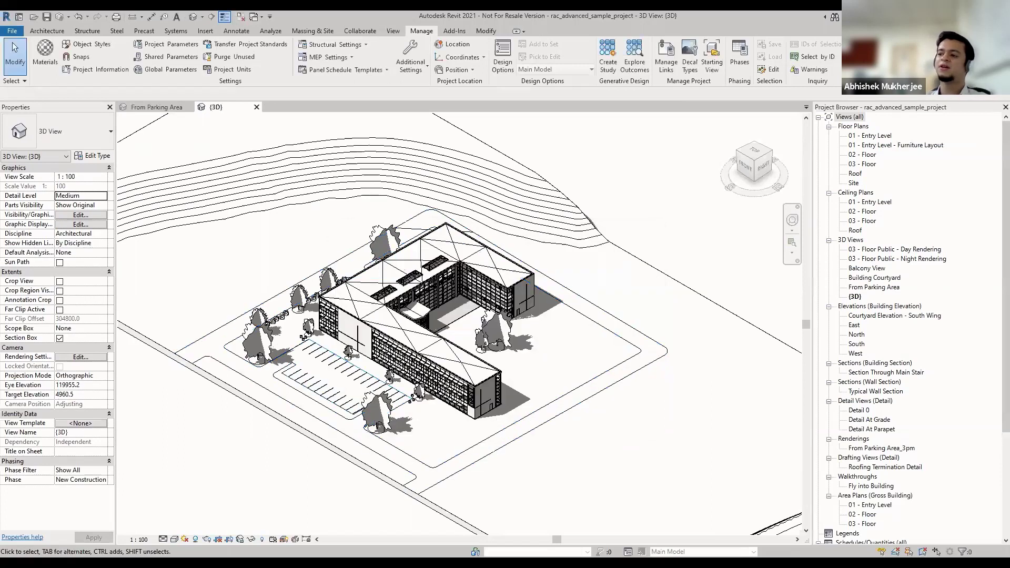
Turn on the sun path in the 3D view and change its date to 06-03-2021.
click(185, 539)
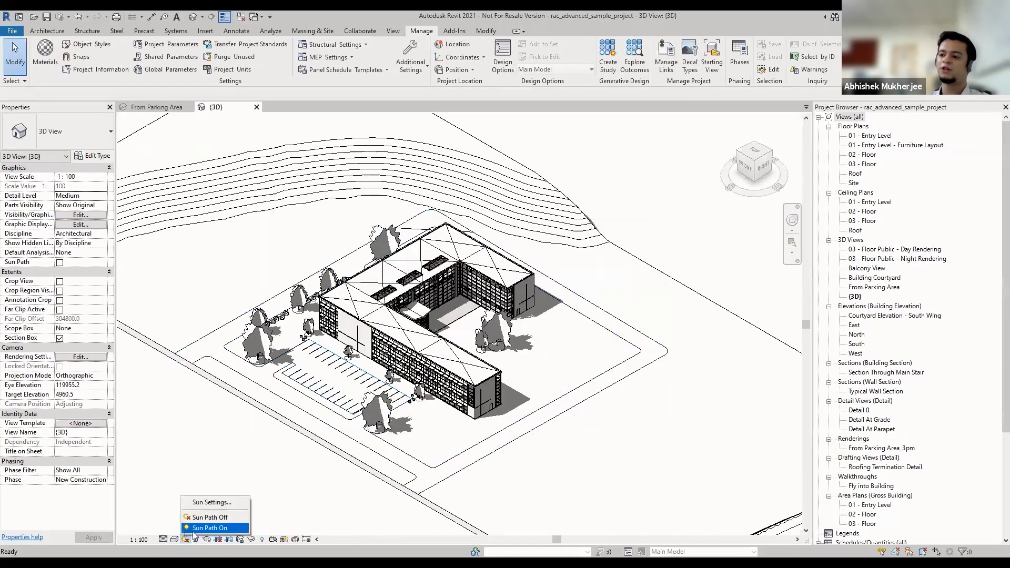
click(213, 529)
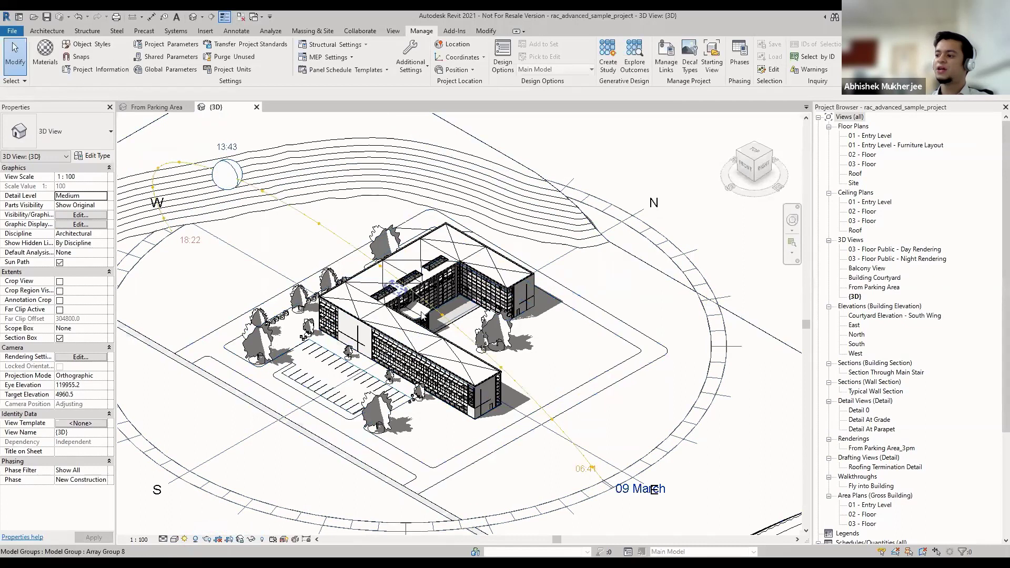
click(624, 491)
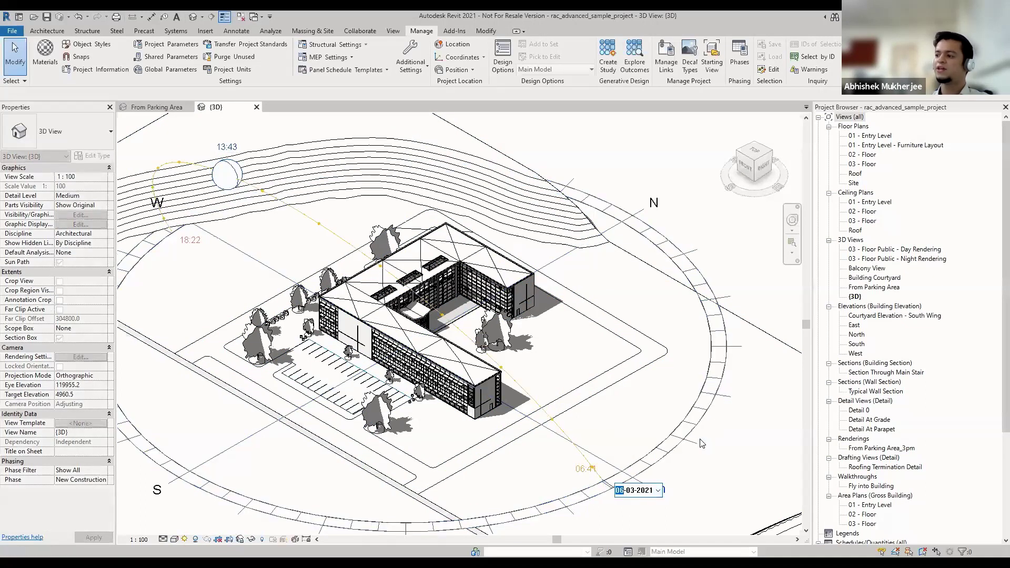
key(Return)
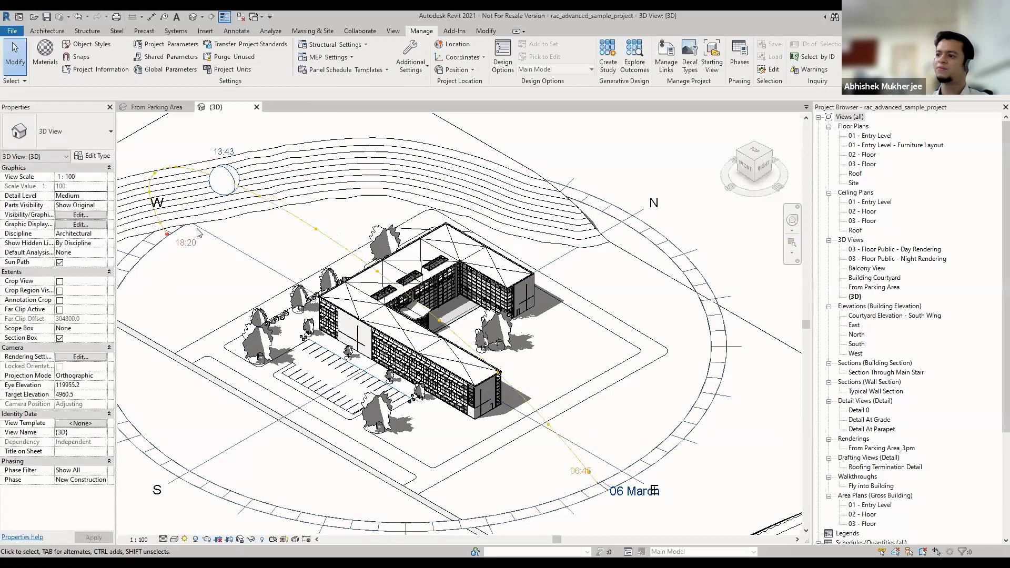
Move the sun along its path to 11:43 and shift it across the analemma to 01 February.
click(224, 152)
click(254, 159)
click(253, 158)
click(251, 244)
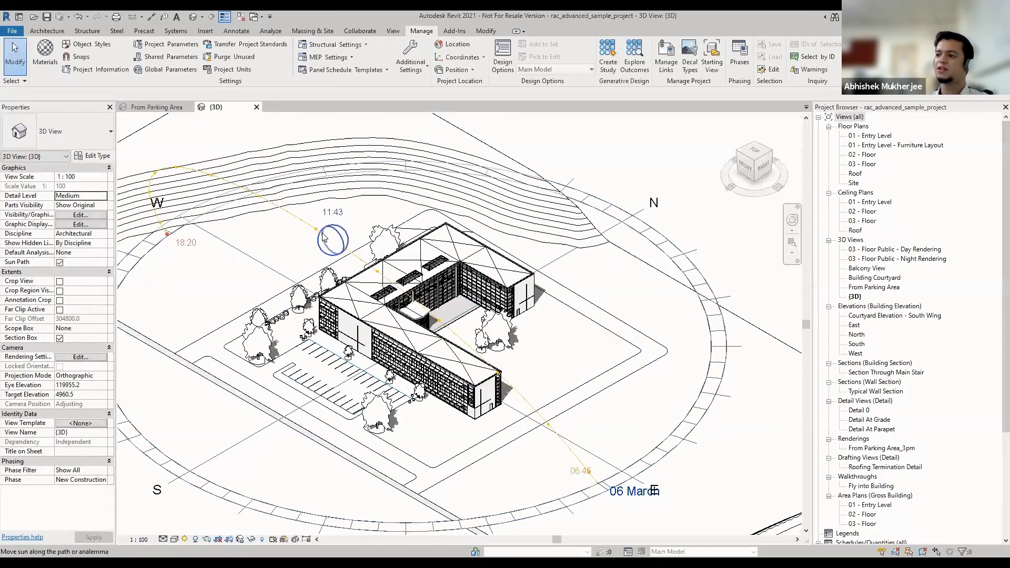
drag(323, 237, 307, 300)
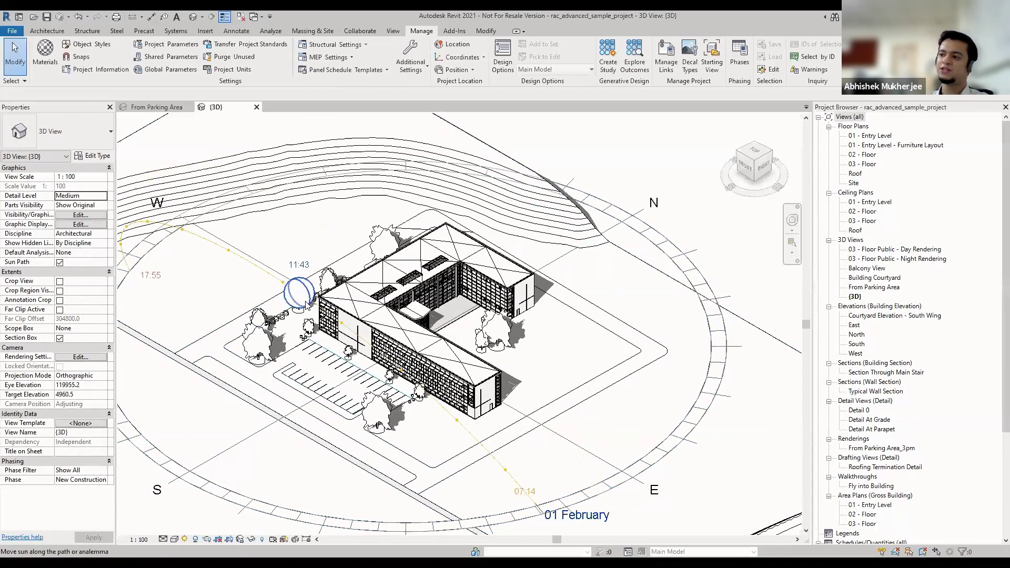
Move the sun along its path to 13:00 and set the sun path's date to 18-02-2021.
mouse_move(304, 298)
mouse_down()
mouse_move(246, 223)
mouse_move(299, 212)
mouse_up()
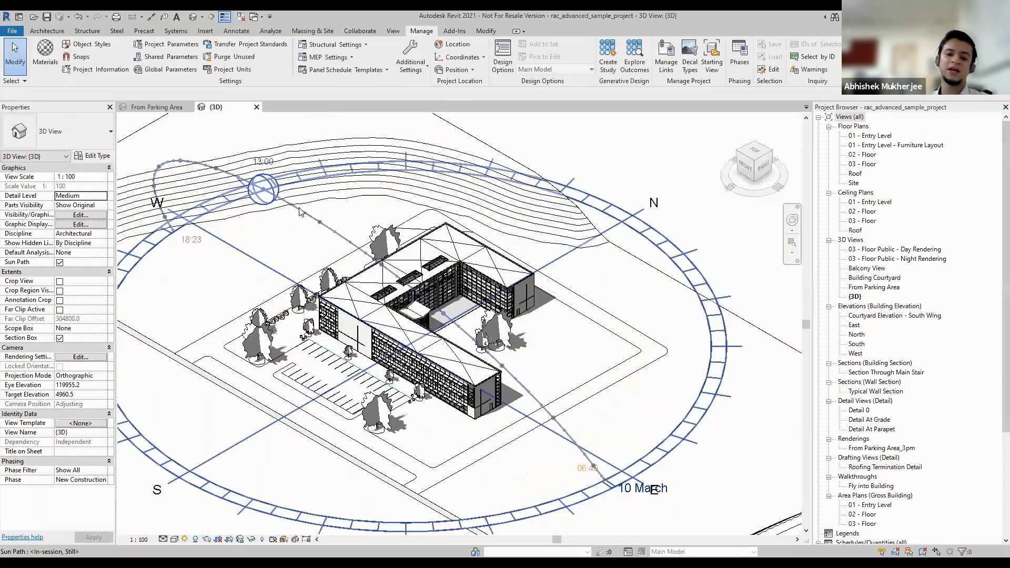
click(639, 489)
click(660, 490)
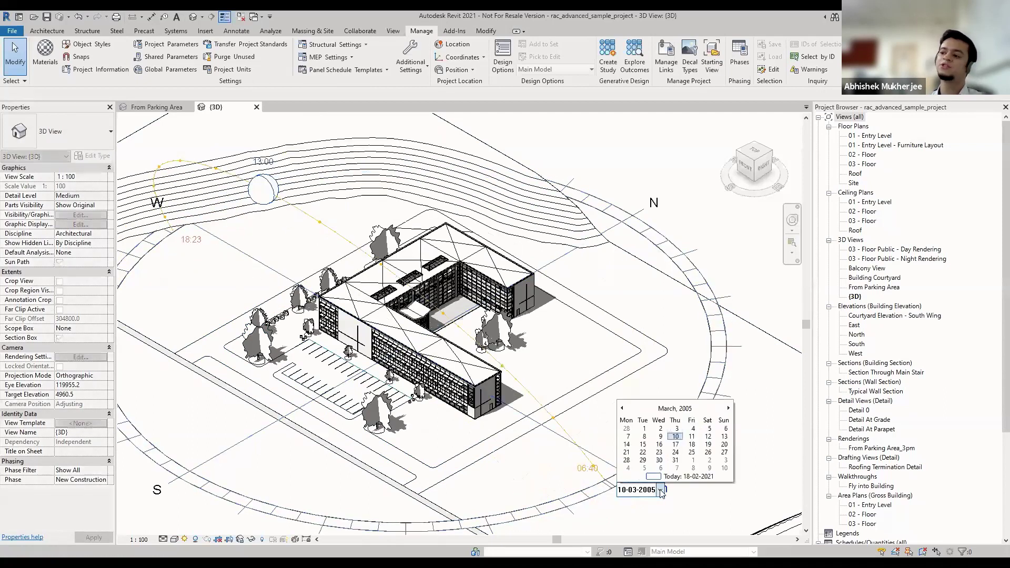
click(711, 477)
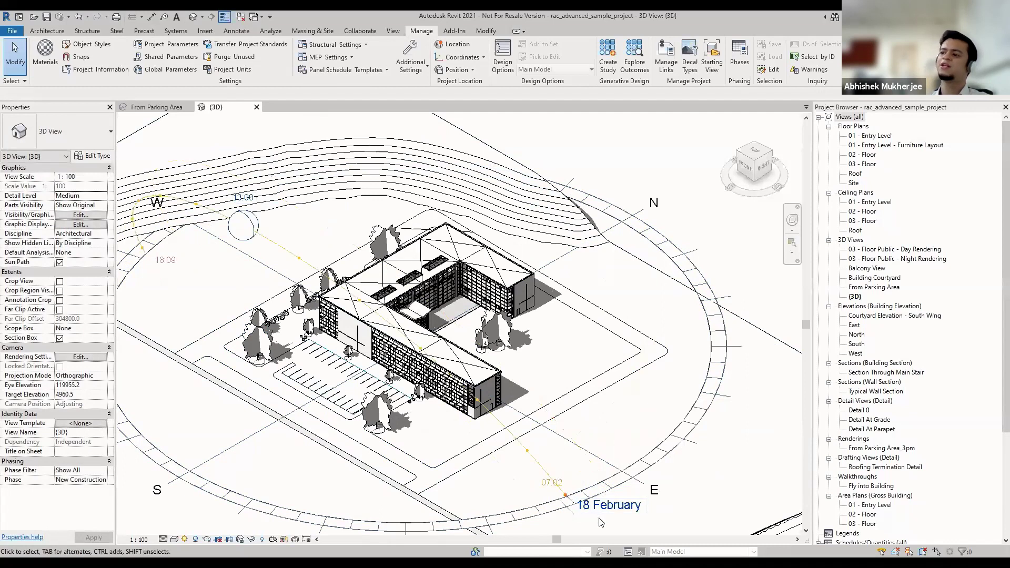
Turn off the sun path in the 3D view and switch its solar study to Single Day.
click(185, 539)
click(227, 518)
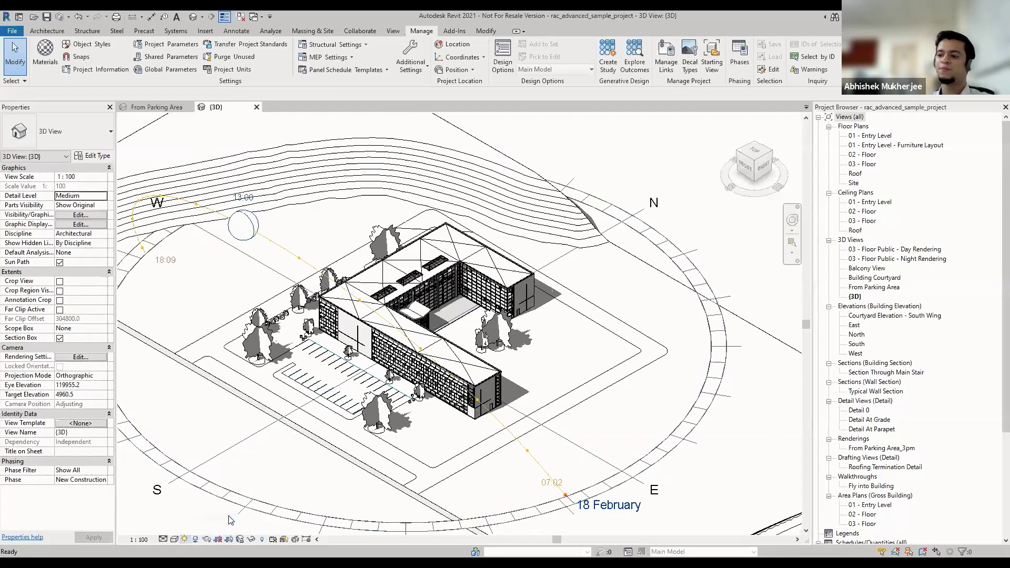
click(185, 540)
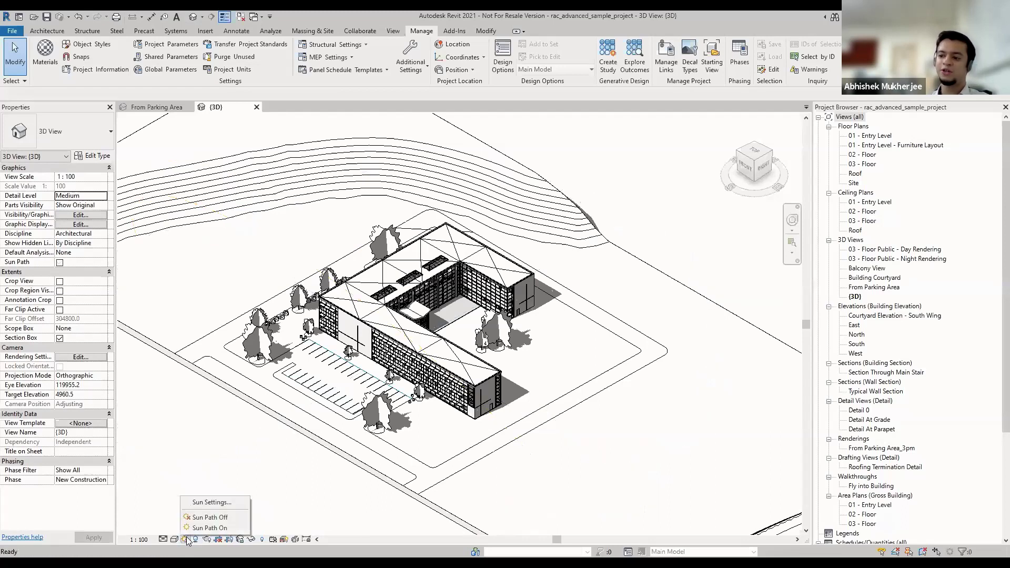
click(225, 503)
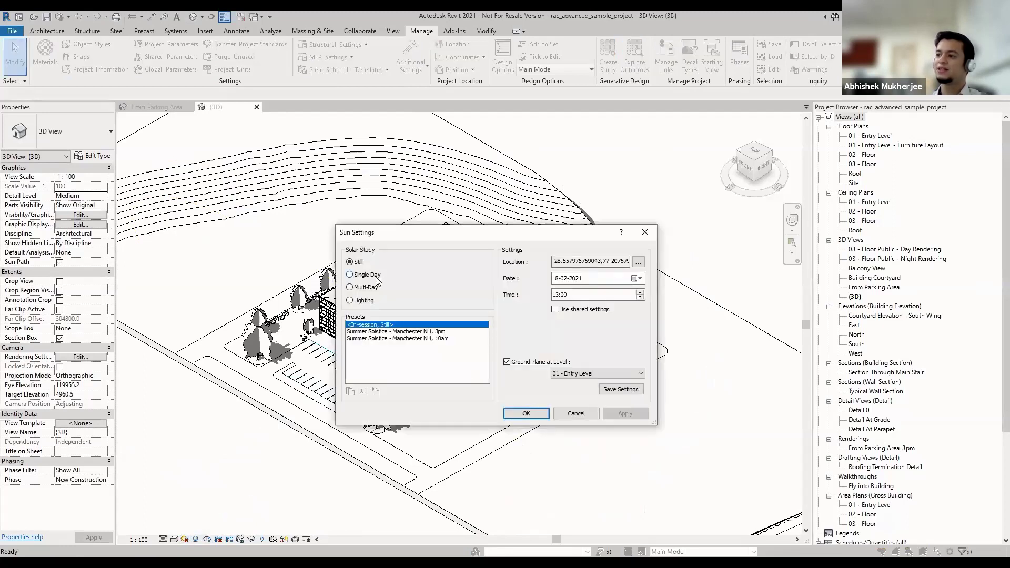
click(376, 279)
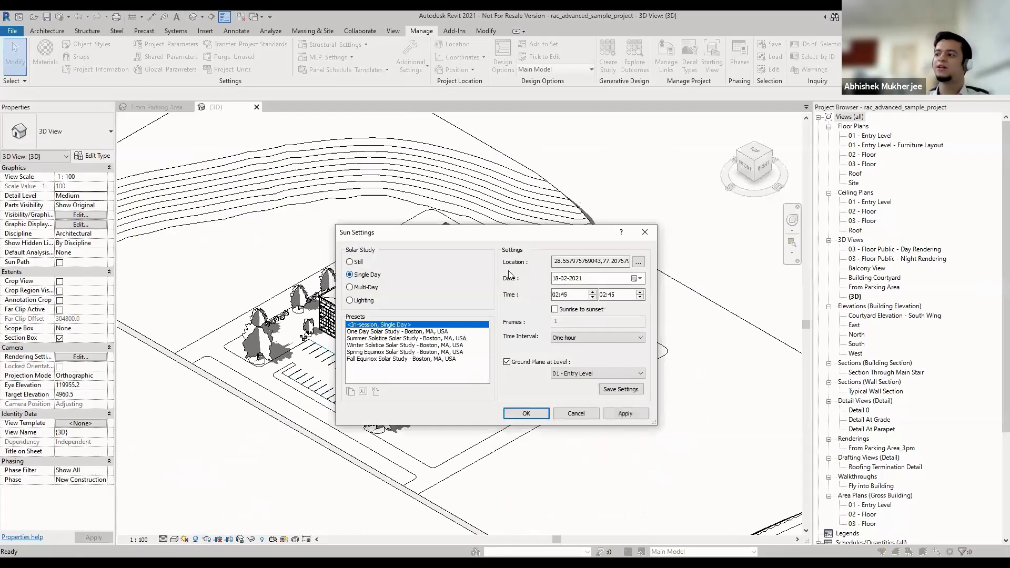
Set the single-day study to run from 07:02 to 17:09 at 15-minute intervals and accept the sun settings.
click(555, 310)
click(556, 310)
click(603, 295)
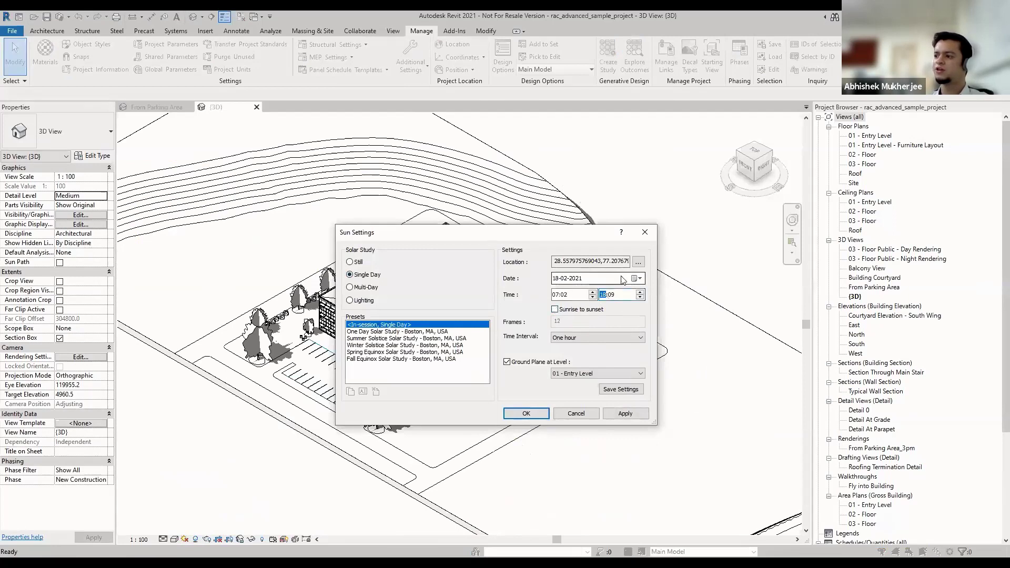
click(578, 335)
click(571, 354)
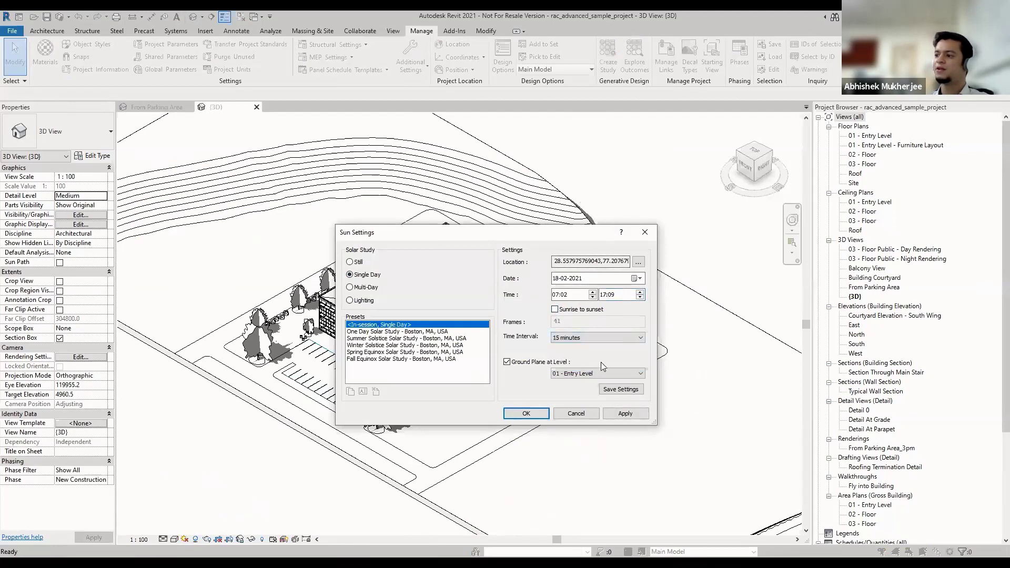
click(634, 416)
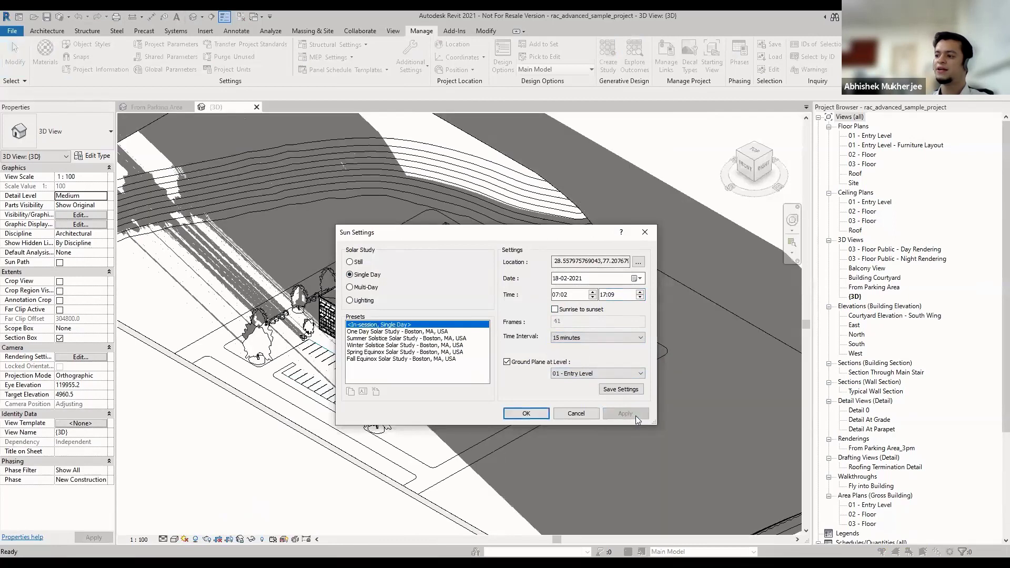
click(525, 414)
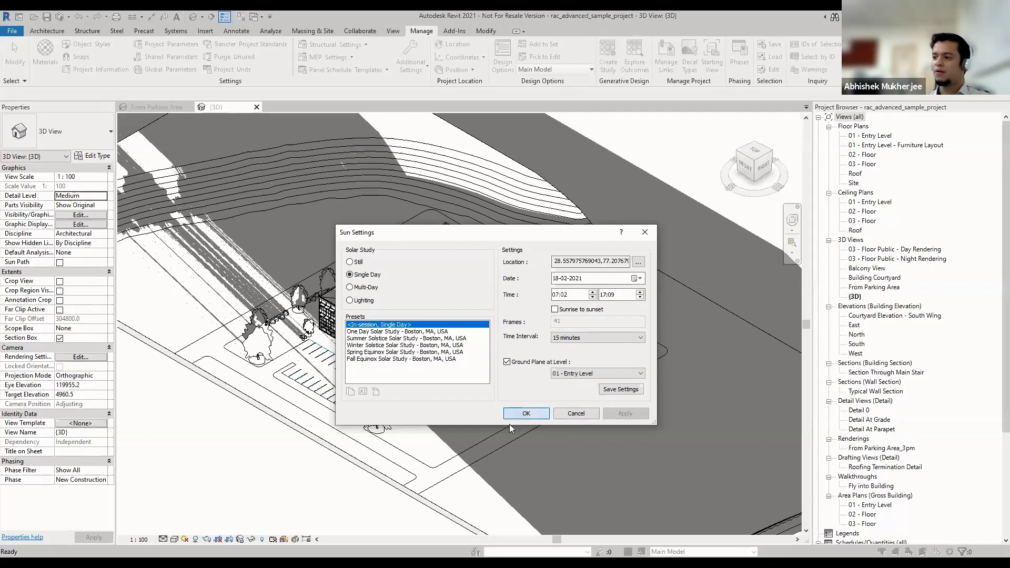
Preview the single-day solar study in the 3D view and play its animation.
click(177, 539)
click(185, 539)
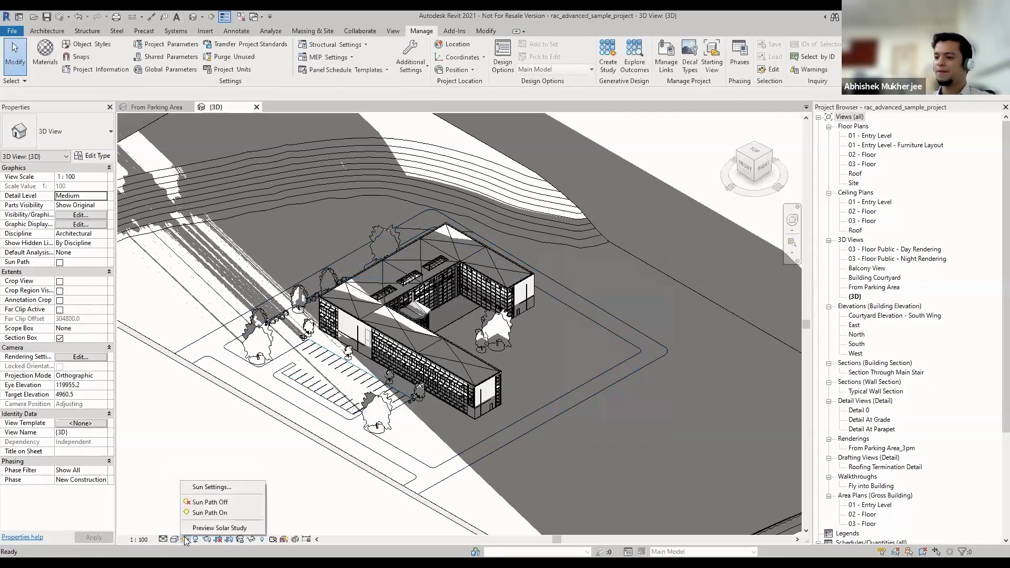
click(248, 530)
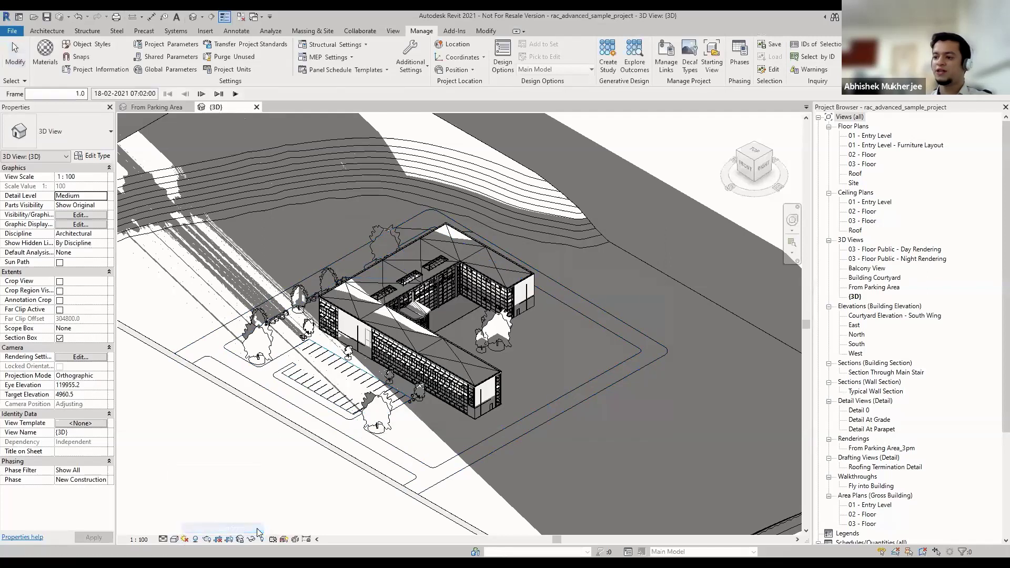
click(236, 94)
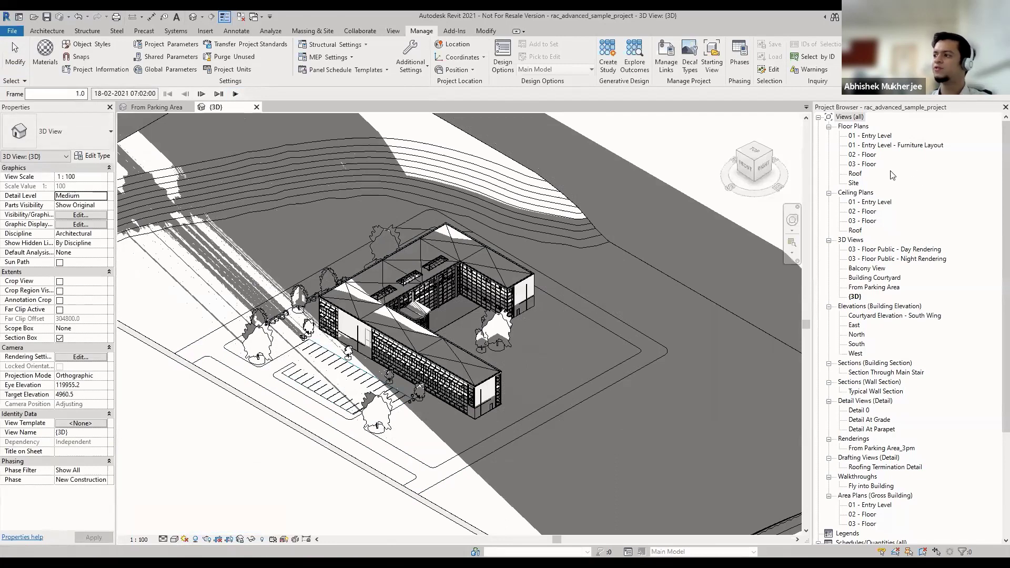
Open the Site floor plan and create a perspective camera view looking across the courtyard towards the glazed pavilion.
click(854, 183)
double_click(854, 184)
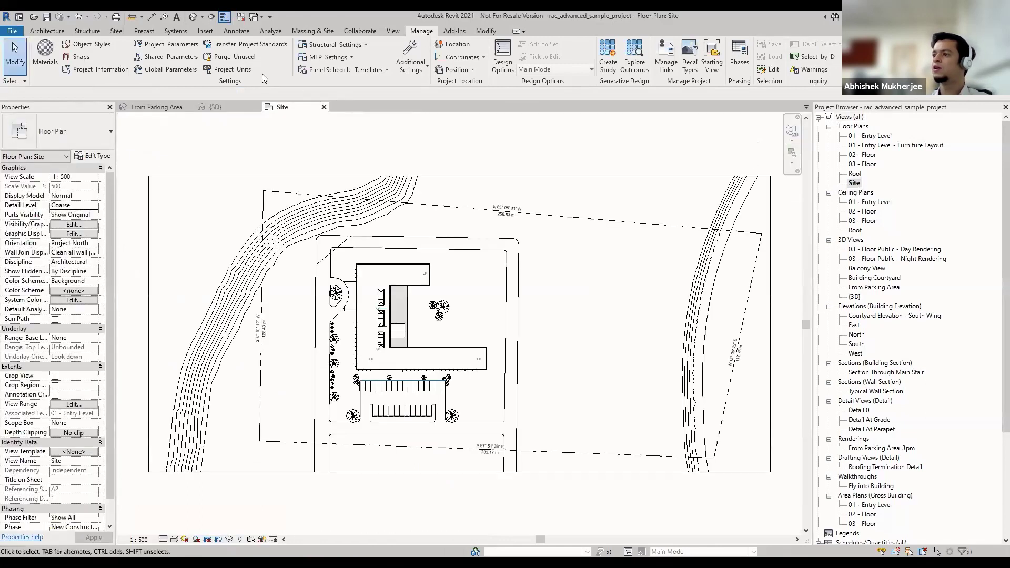
click(394, 31)
click(335, 74)
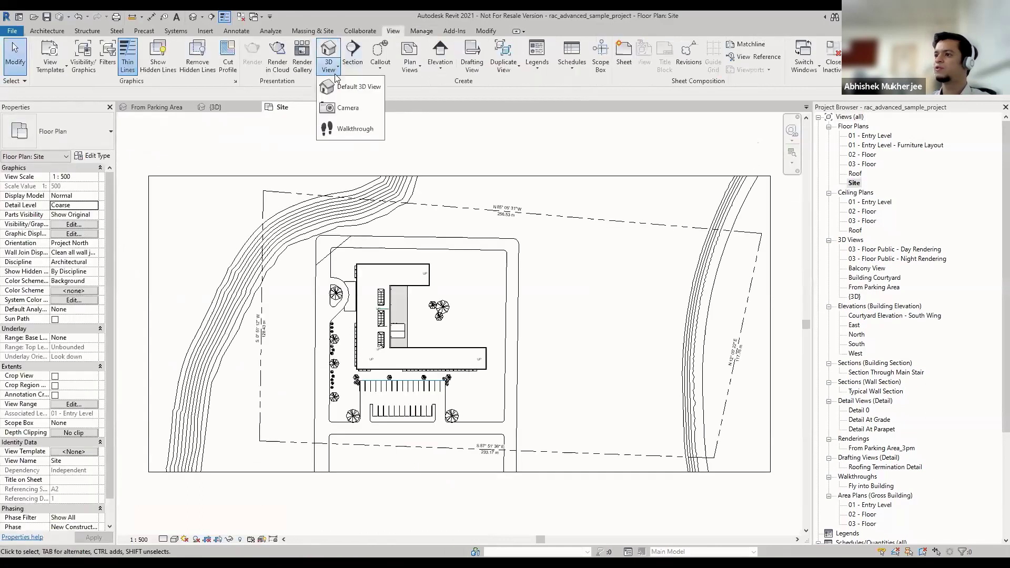
click(347, 108)
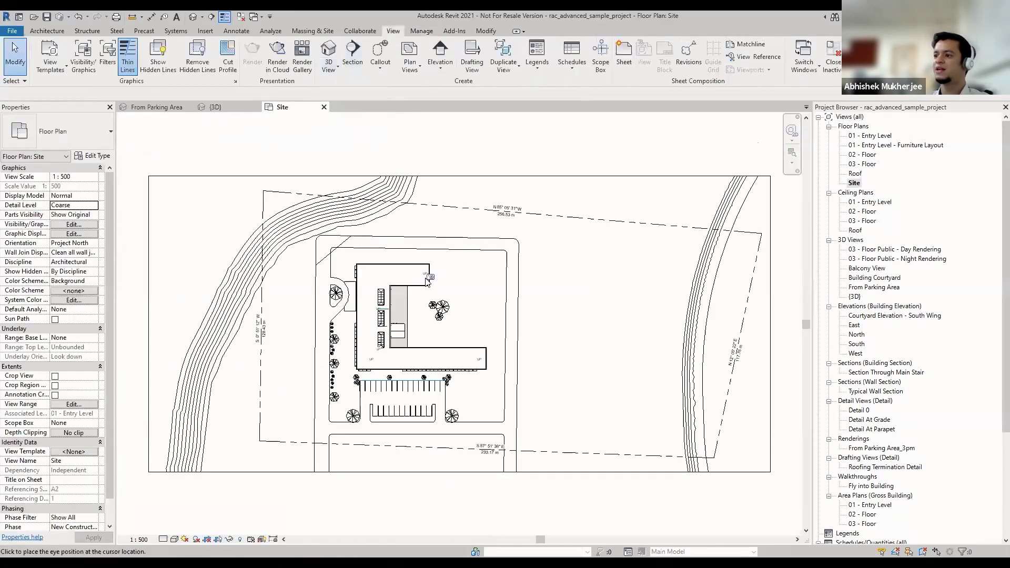
click(432, 313)
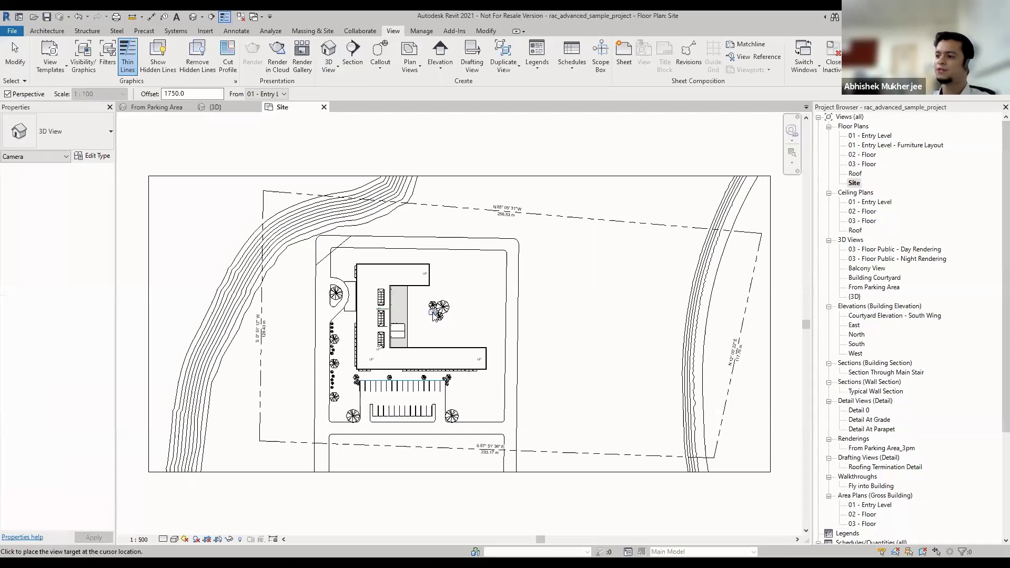
click(270, 426)
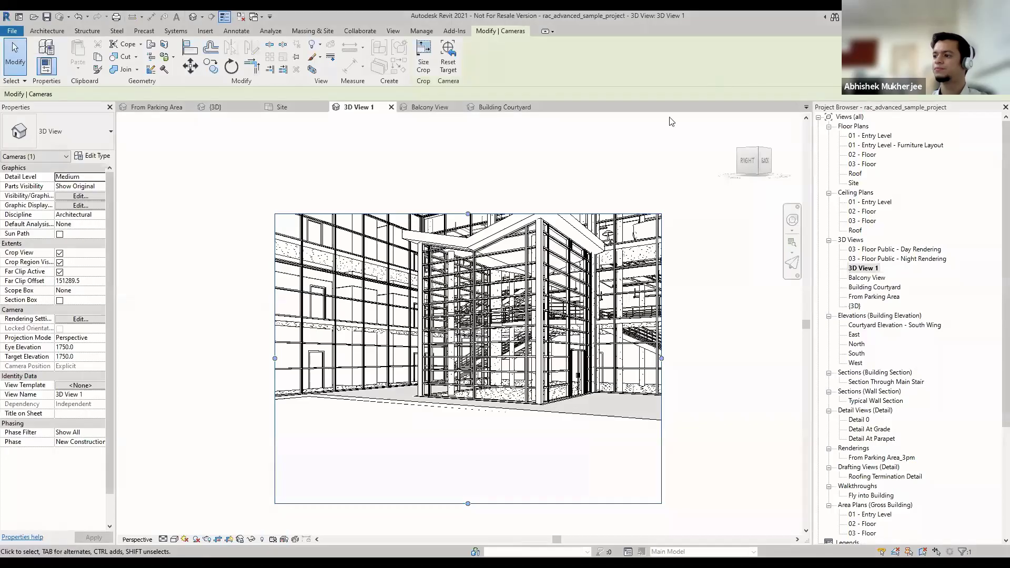
Turn off the camera view's crop, crop region visibility and far clipping so the whole courtyard shows.
click(60, 253)
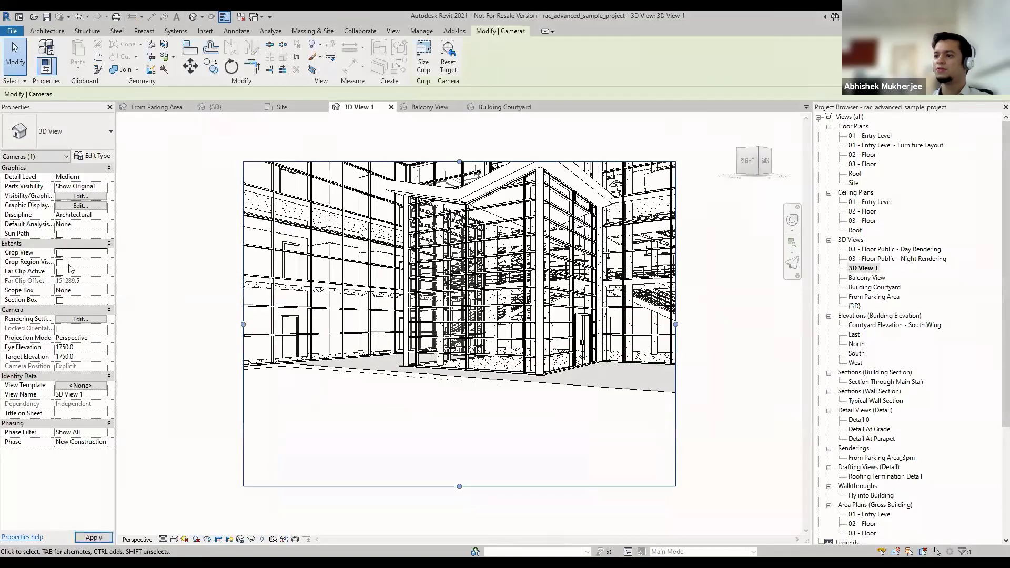
click(437, 398)
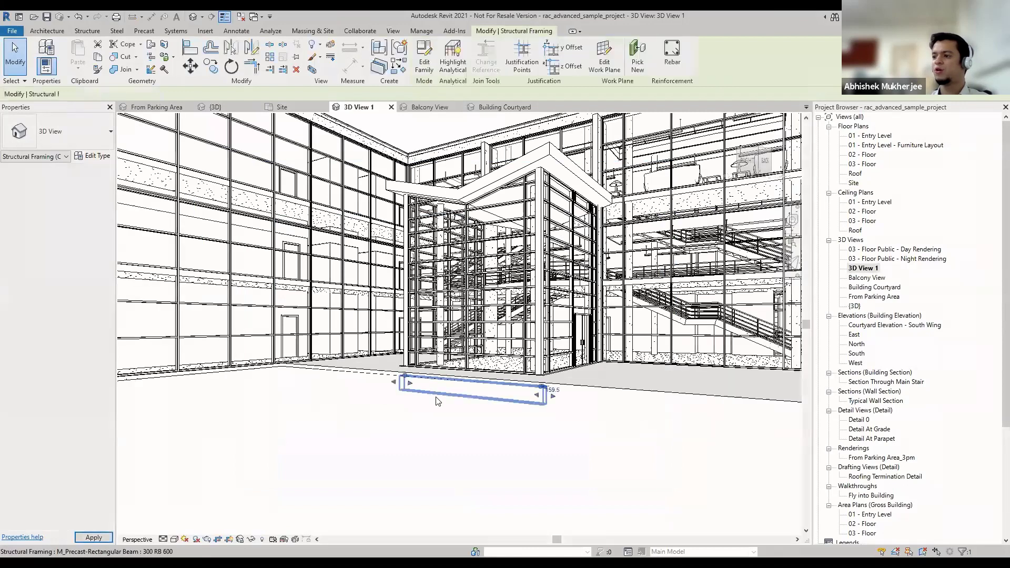
scroll(446, 369, up, 1)
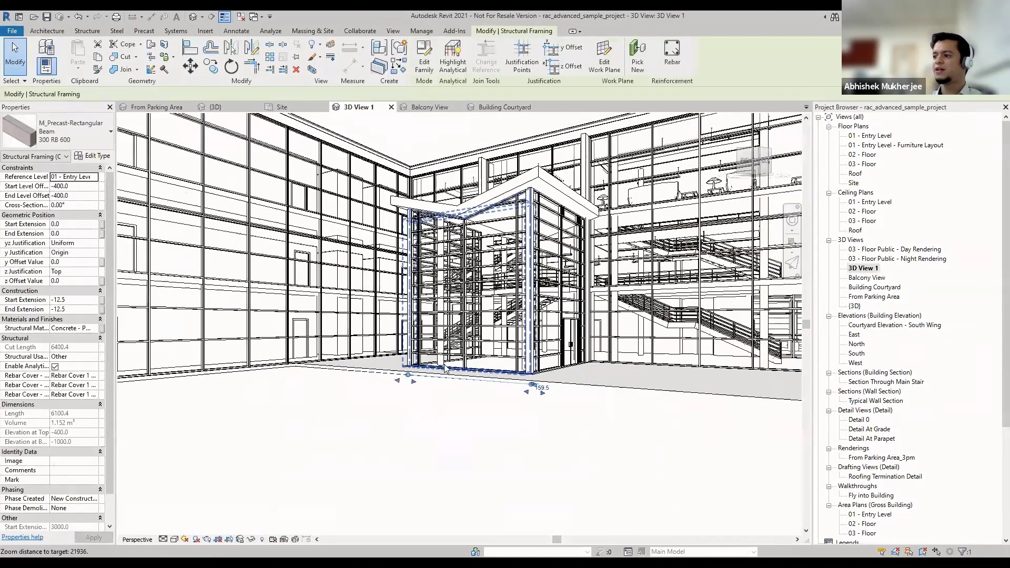
scroll(446, 369, up, 1)
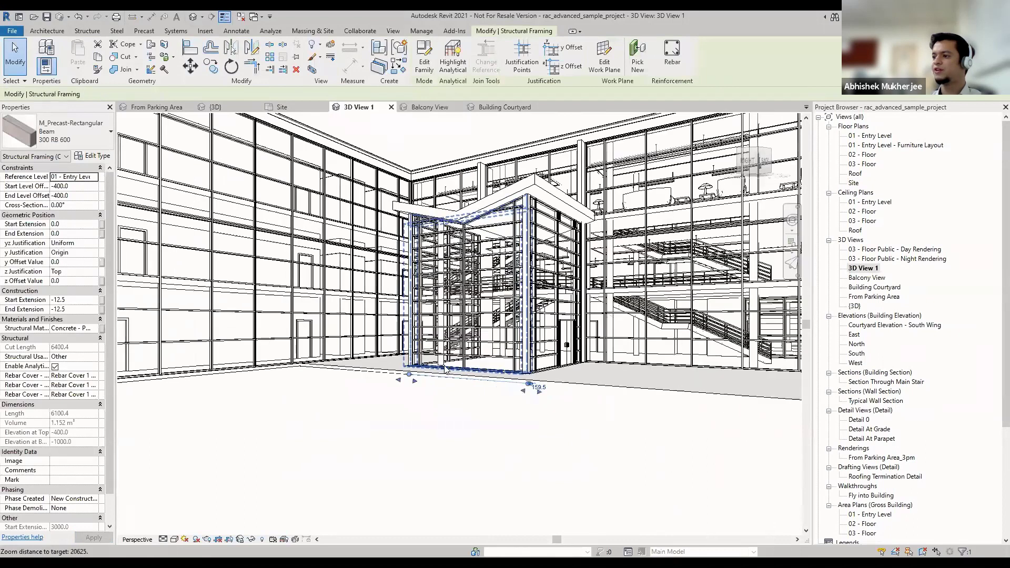
scroll(446, 368, down, 1)
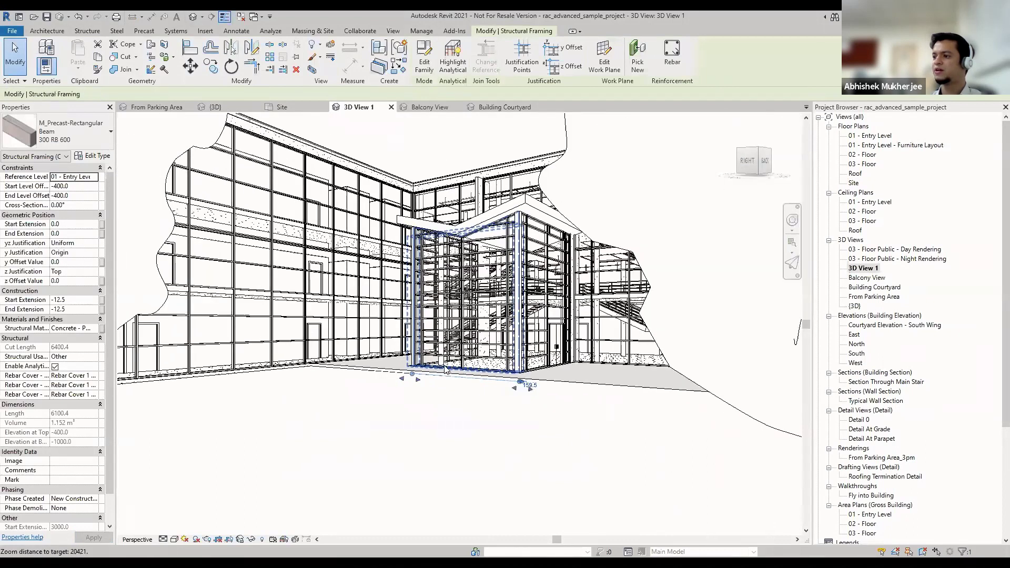
scroll(445, 369, up, 1)
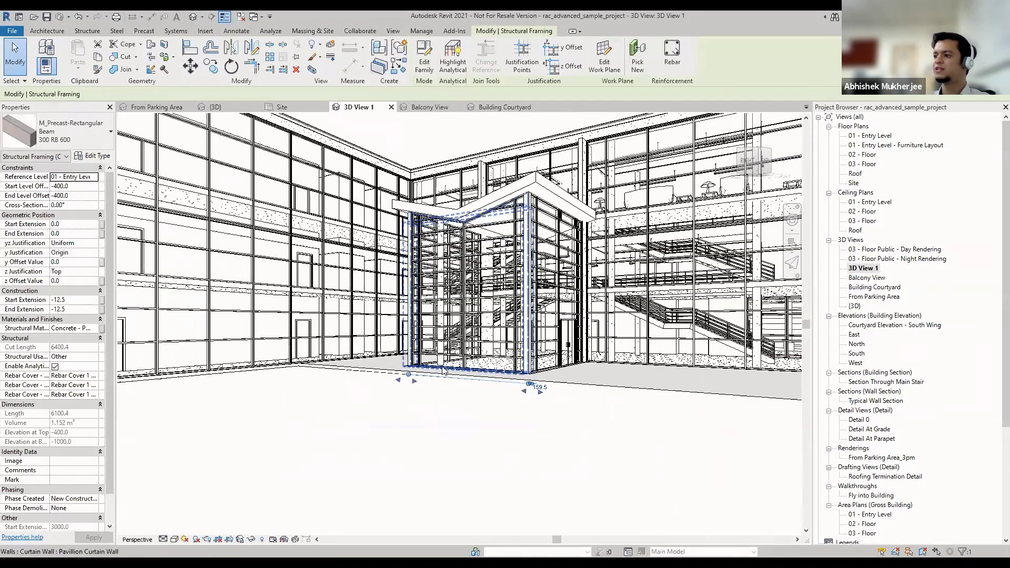
Turn on shadows in the camera view and switch its solar study to Single Day.
click(196, 540)
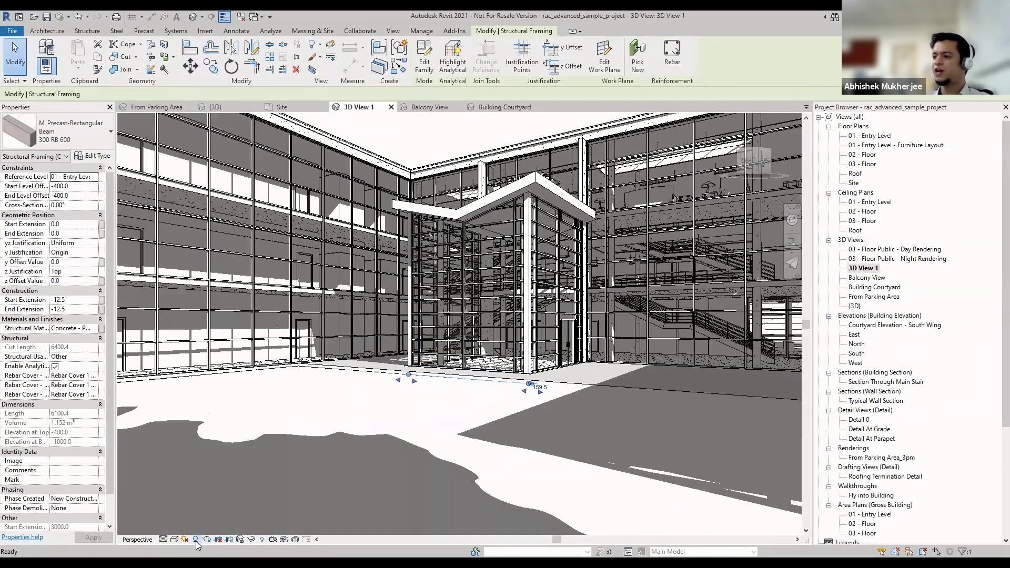
click(186, 540)
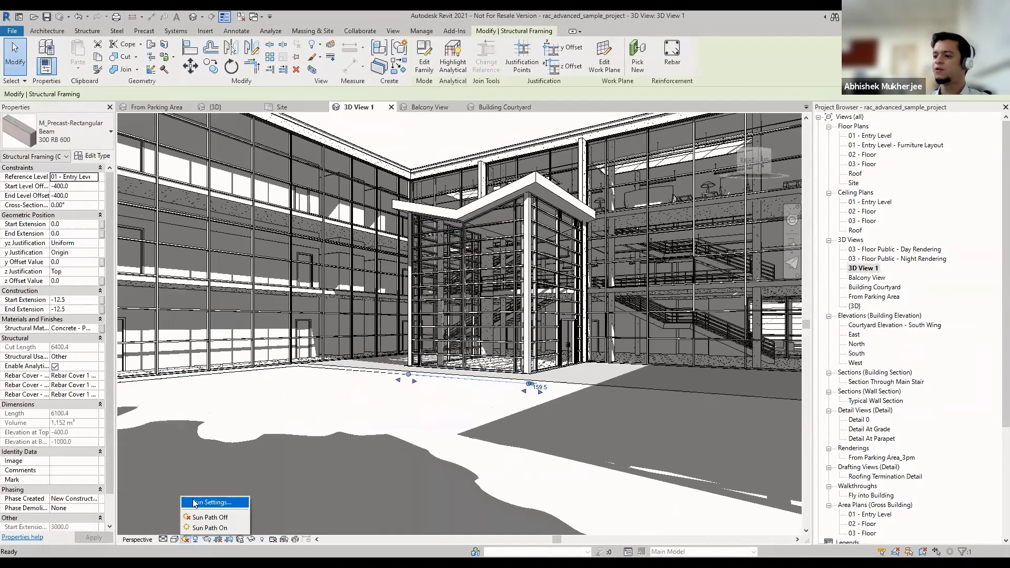
click(237, 503)
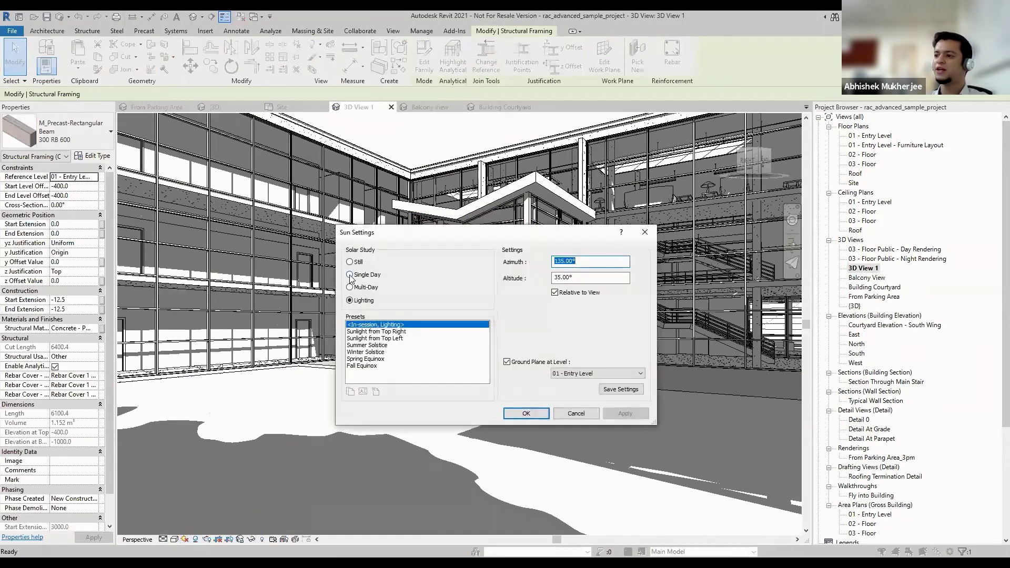
click(350, 275)
Set the camera view's solar study to 16-03-2021 from 07:02 to 17:09 and apply it.
click(555, 310)
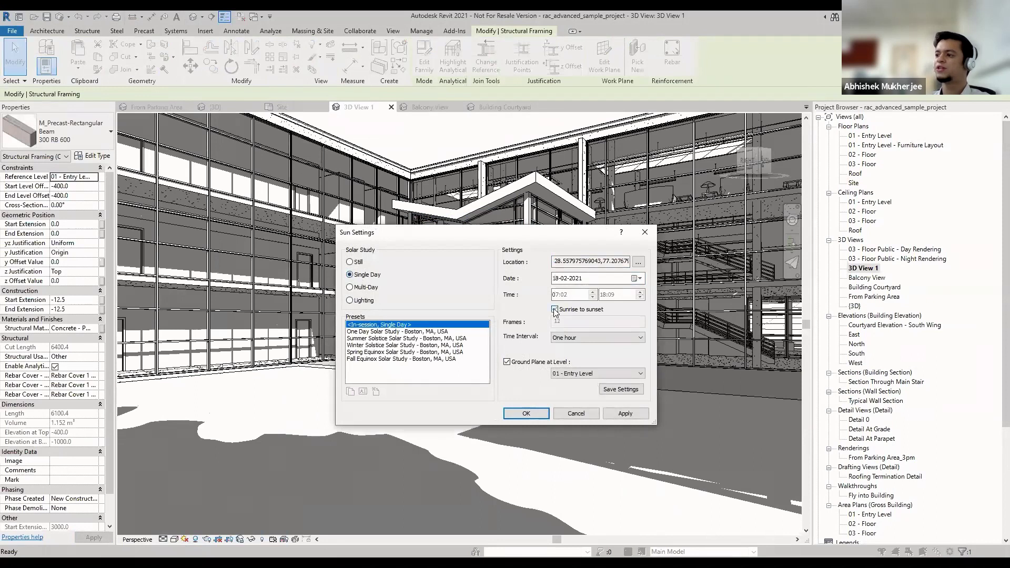
click(637, 278)
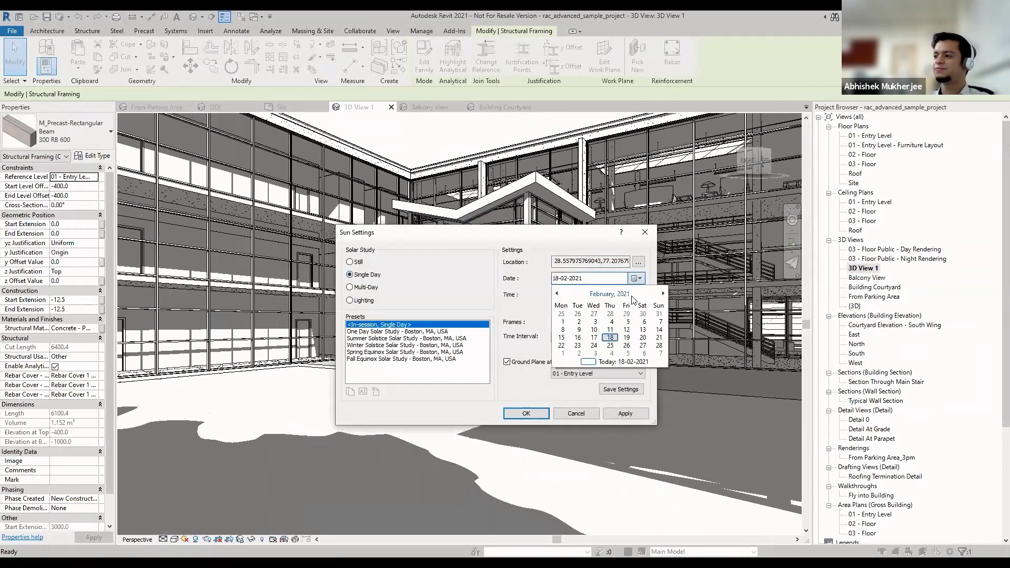
click(663, 293)
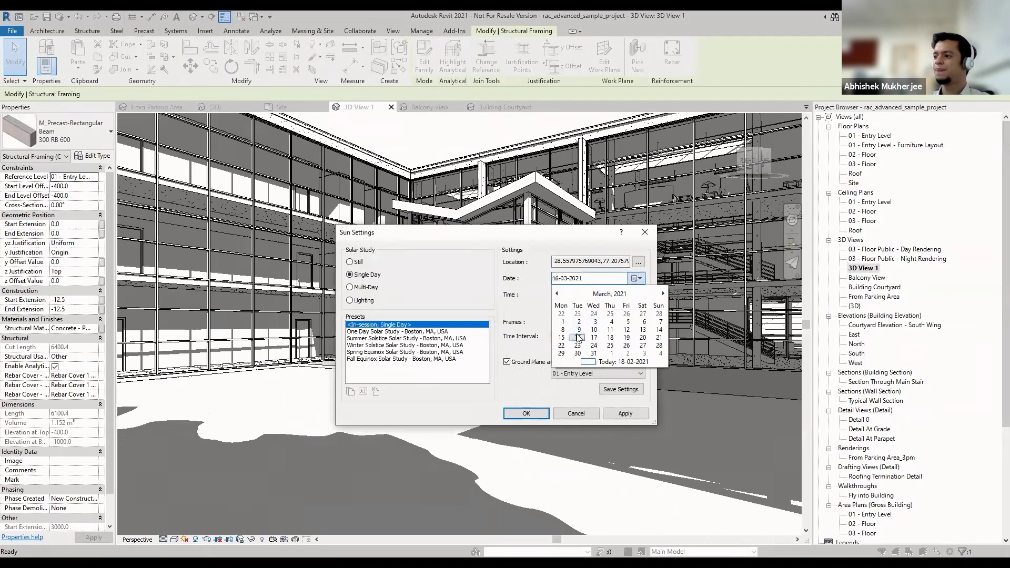
click(577, 338)
click(605, 294)
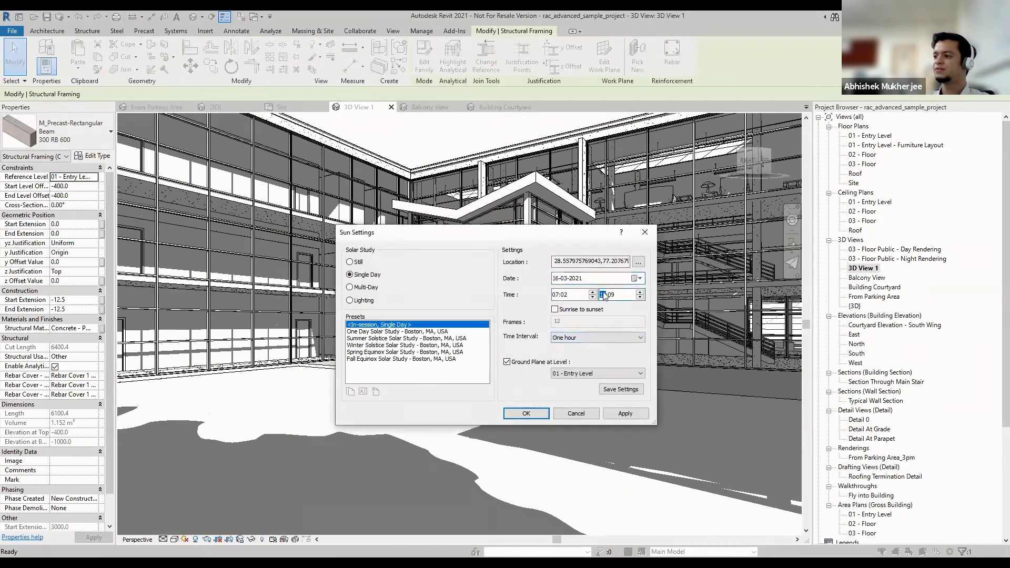
click(640, 297)
click(621, 418)
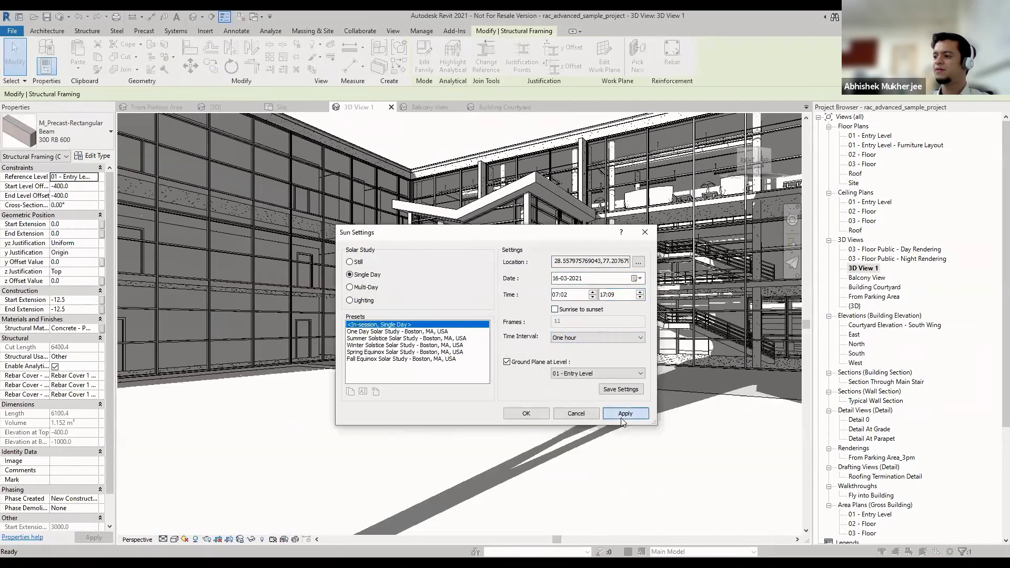
Set the camera view study's time interval to 15 minutes and accept the sun settings.
click(569, 339)
click(566, 342)
click(629, 414)
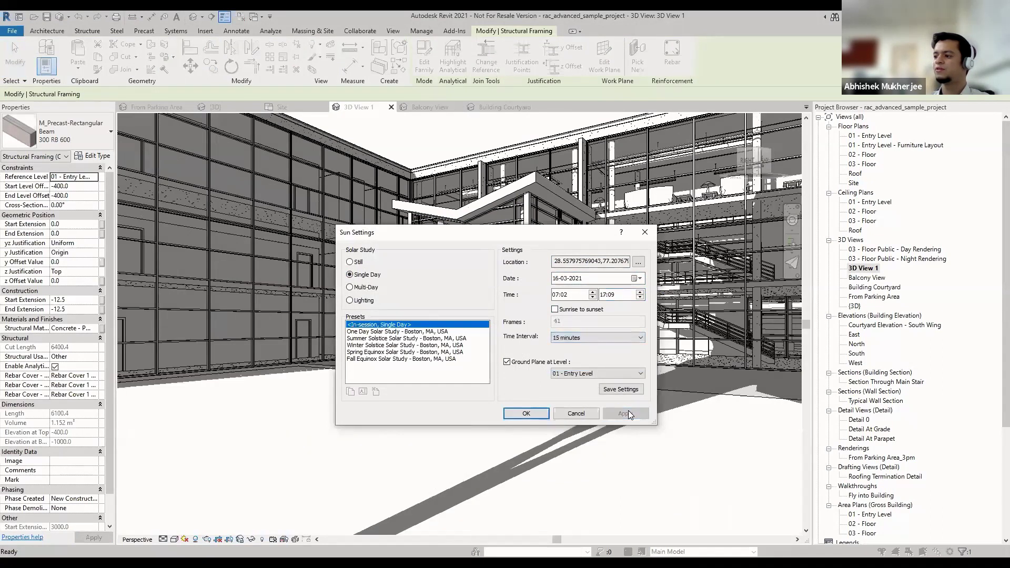
click(526, 413)
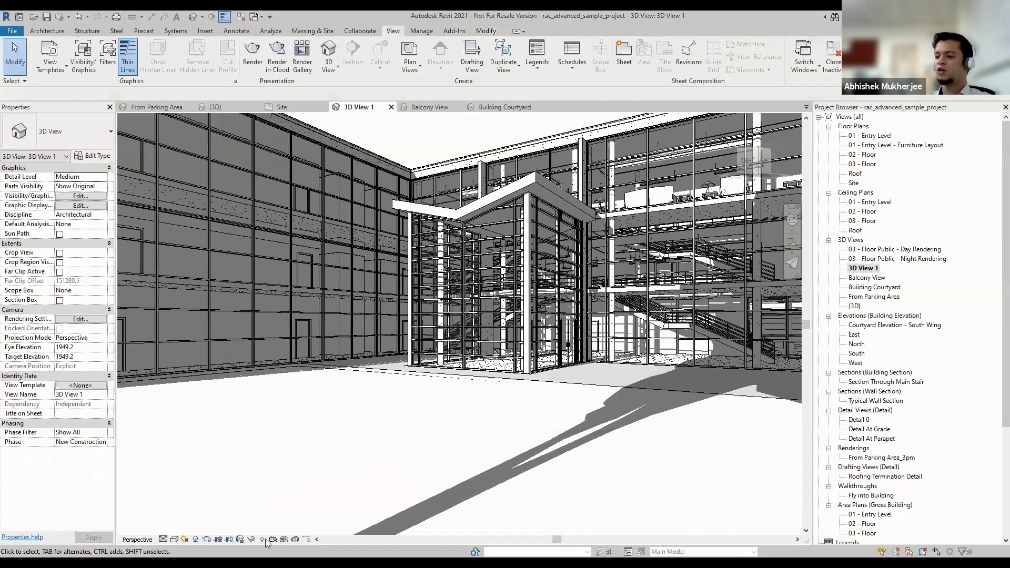
Preview the camera view's solar study and play its shadow animation through the day.
click(184, 540)
click(257, 530)
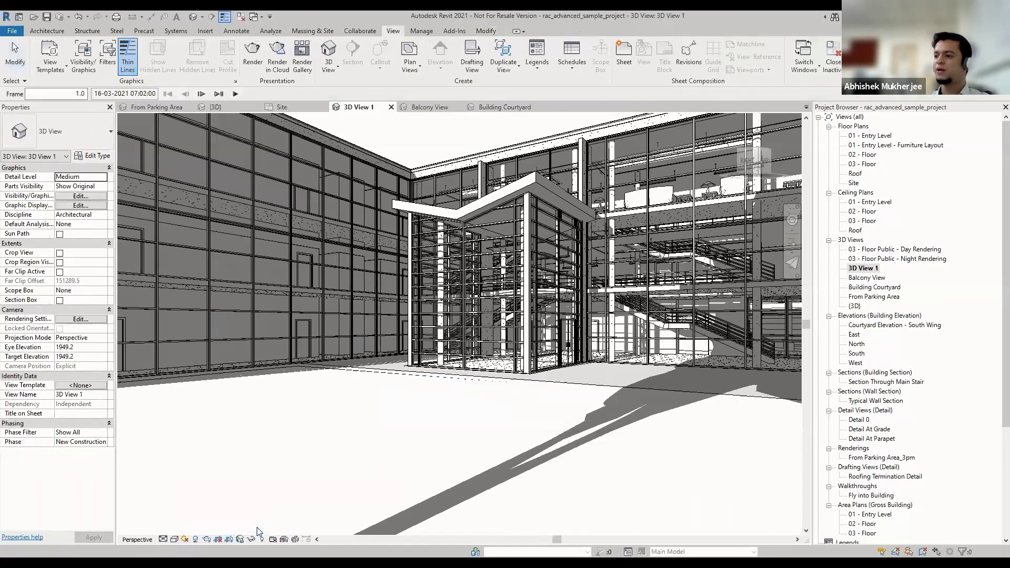
click(235, 94)
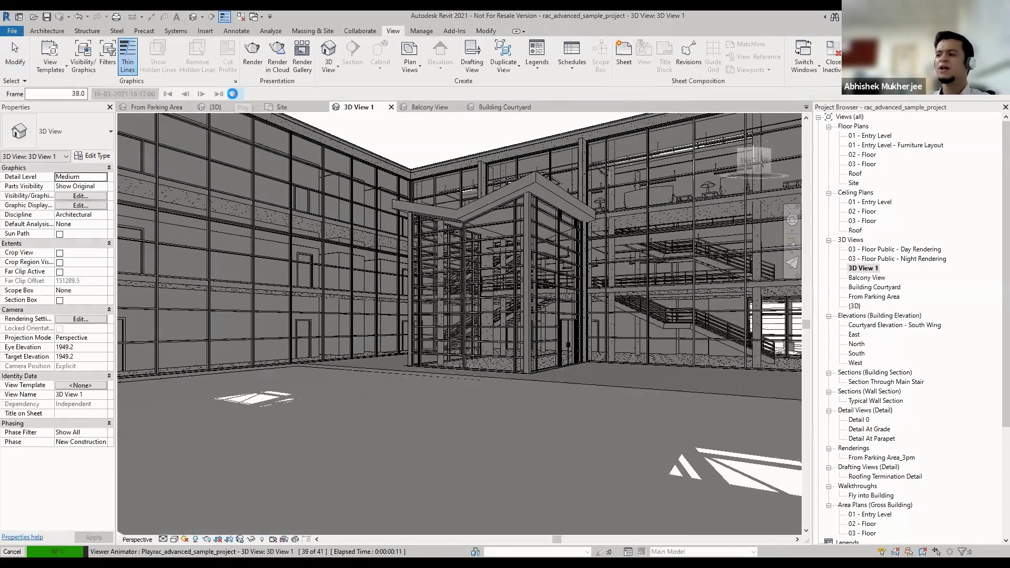
click(233, 94)
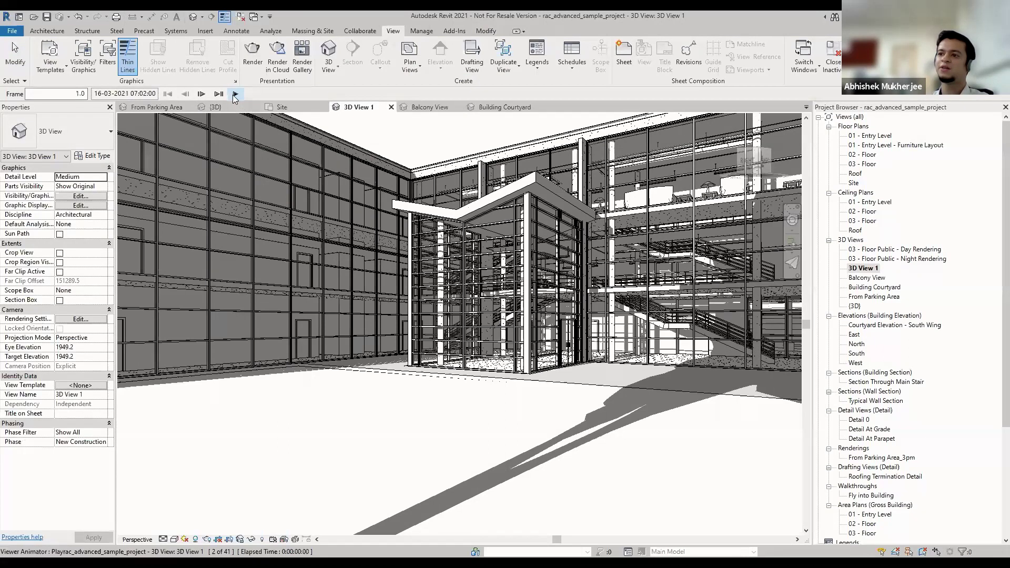
Start exporting the camera view's animated solar study with all frames at 5 frames per second in Hidden Line style.
click(12, 31)
mouse_move(72, 184)
mouse_move(140, 254)
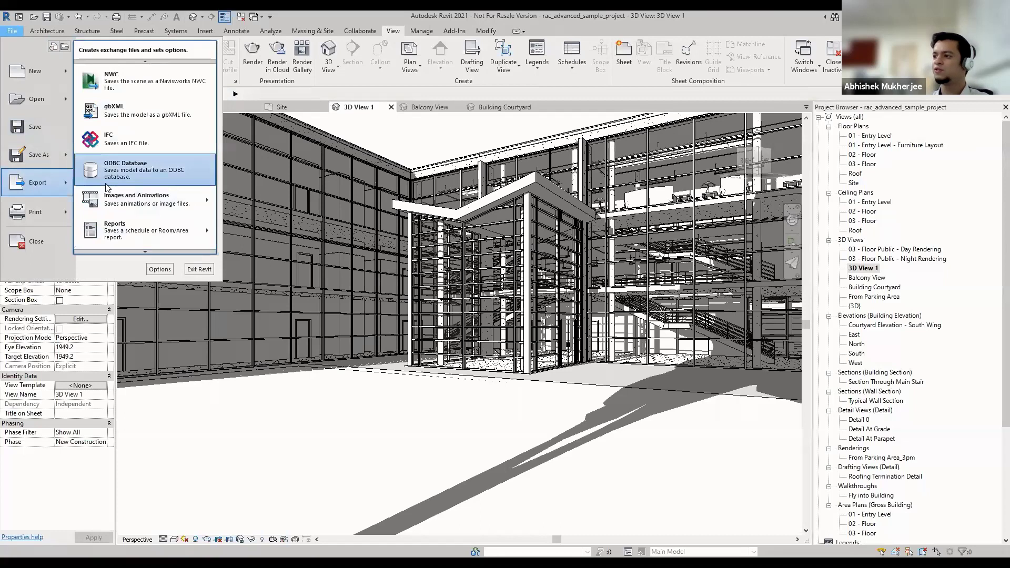
click(207, 201)
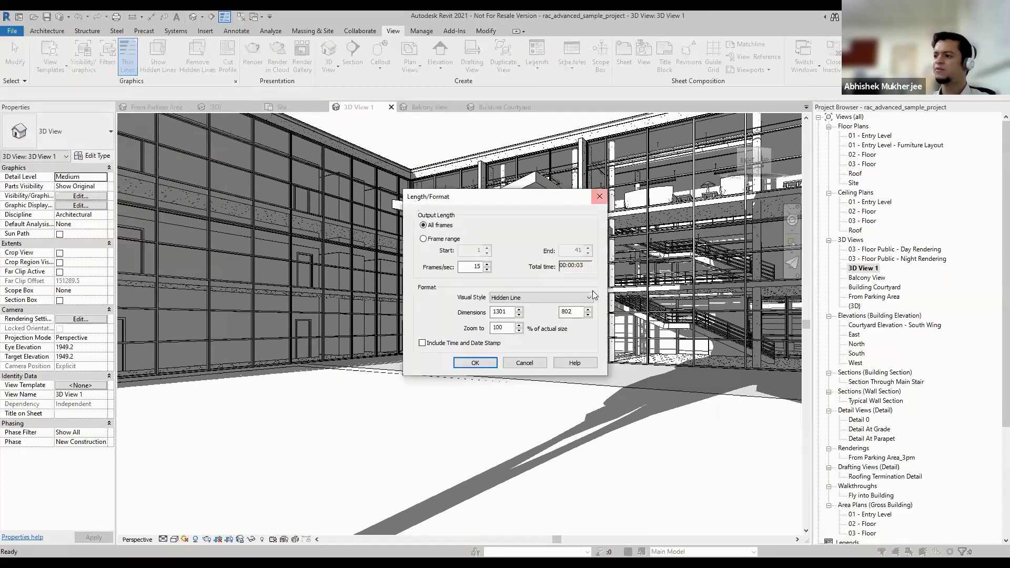
click(488, 269)
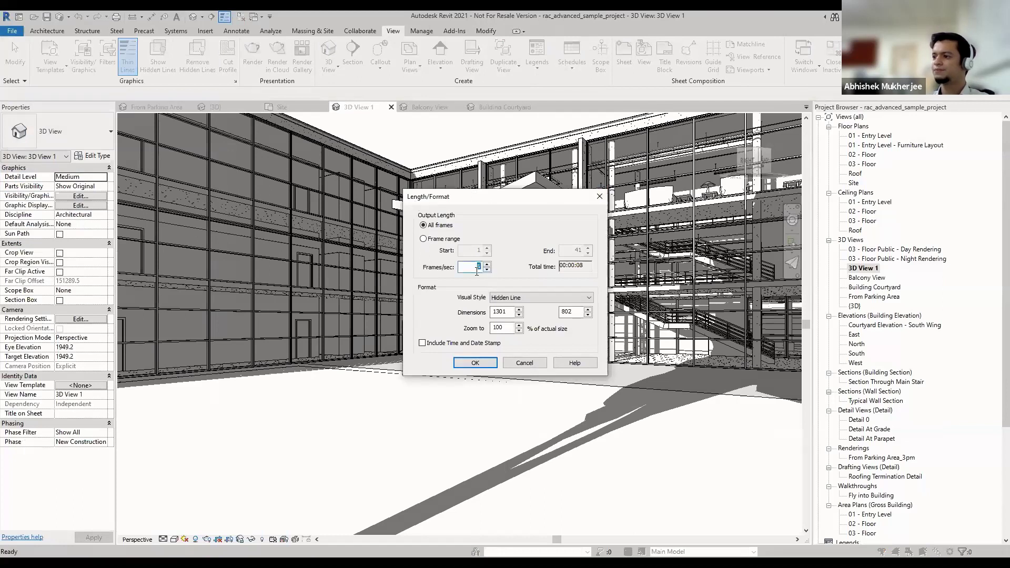
click(487, 365)
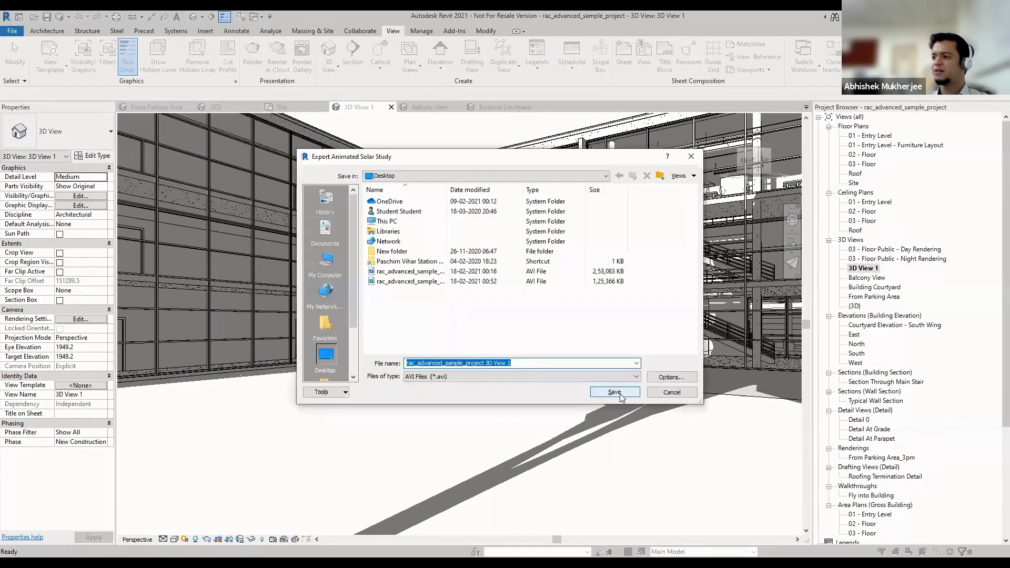
Save the solar study to the Desktop as AVI file rac_advanced_sample_project 3D View 1 with Full Frames (Uncompressed) compression.
click(614, 392)
click(531, 303)
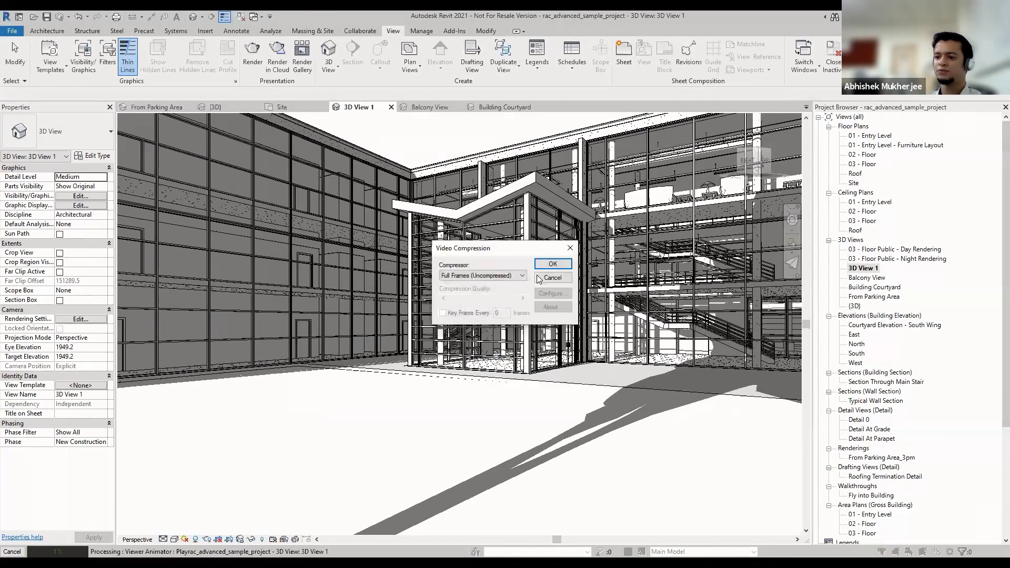
click(553, 264)
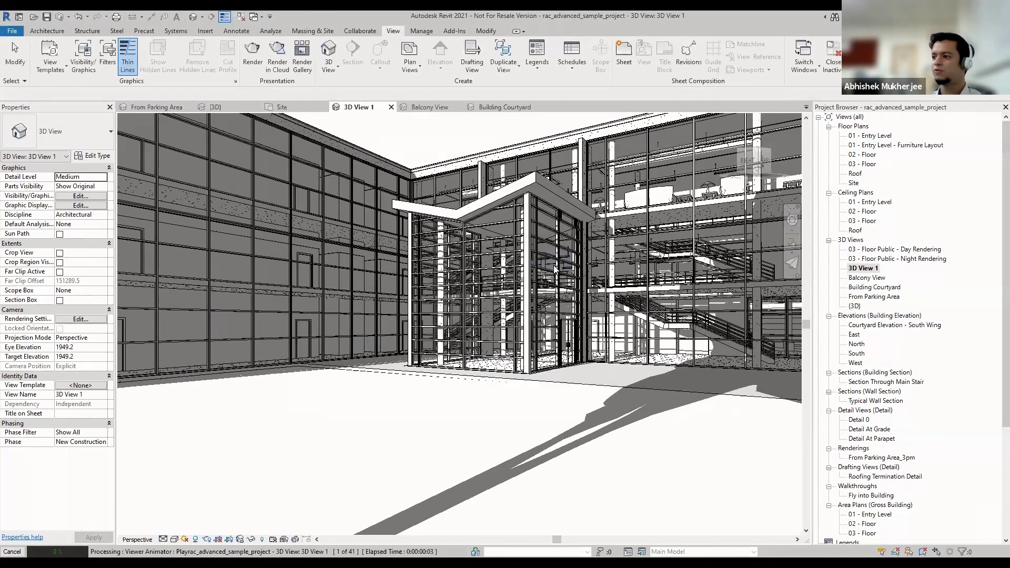
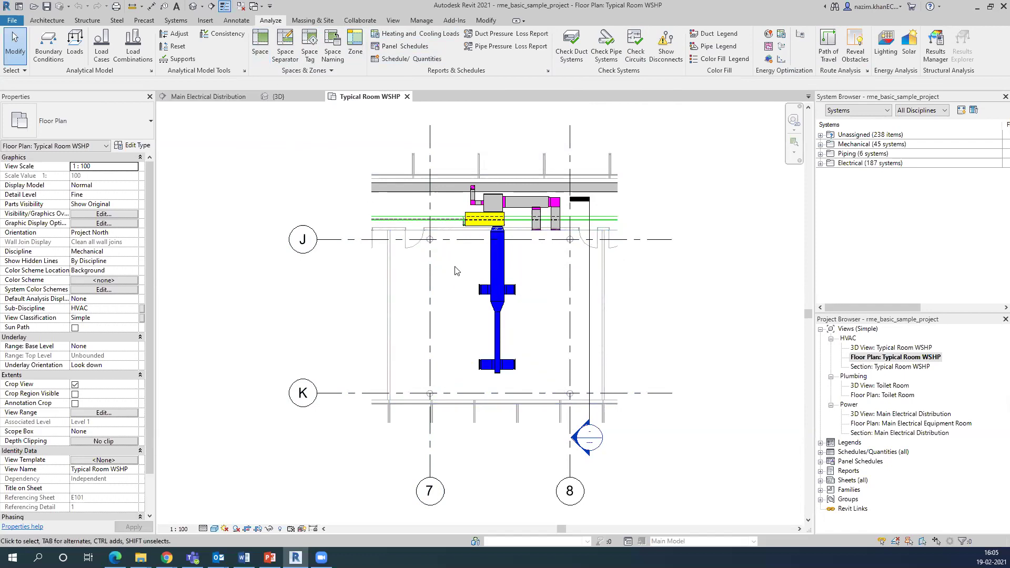
Select the Workshop III space in the Typical Room WSHP floor plan and review its energy analysis properties.
click(453, 285)
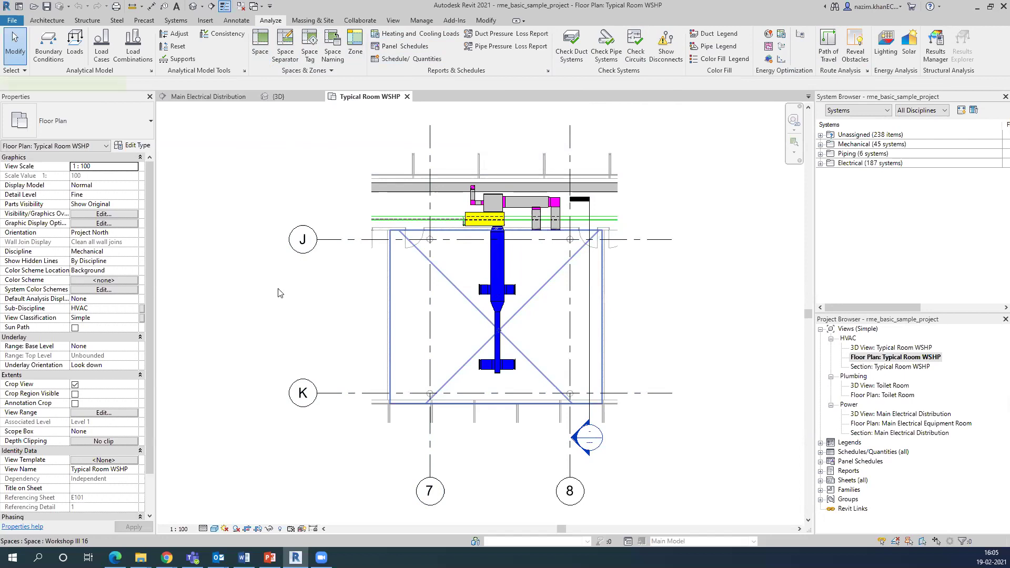
scroll(111, 291, down, 1)
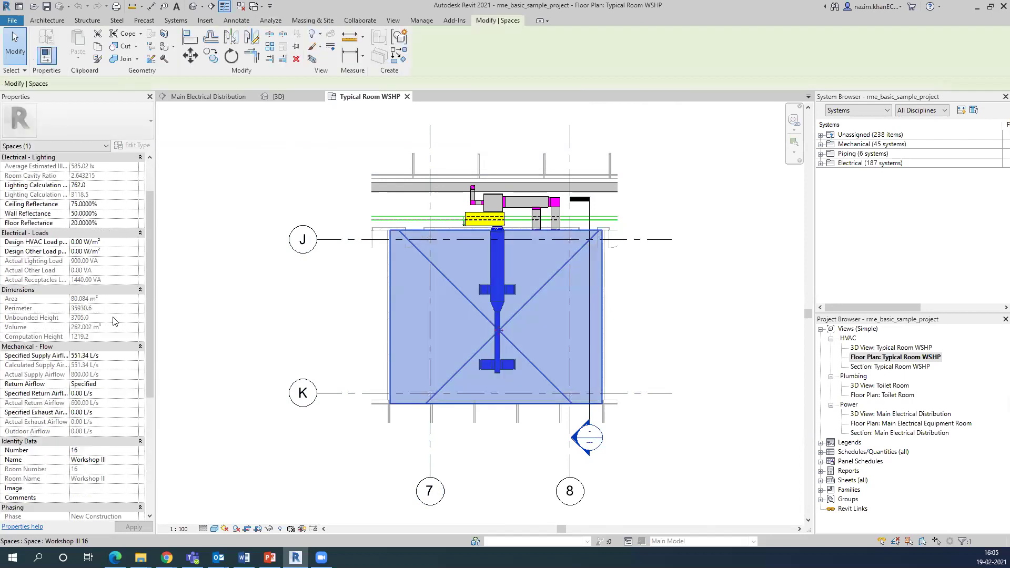
scroll(46, 373, down, 2)
scroll(45, 374, down, 1)
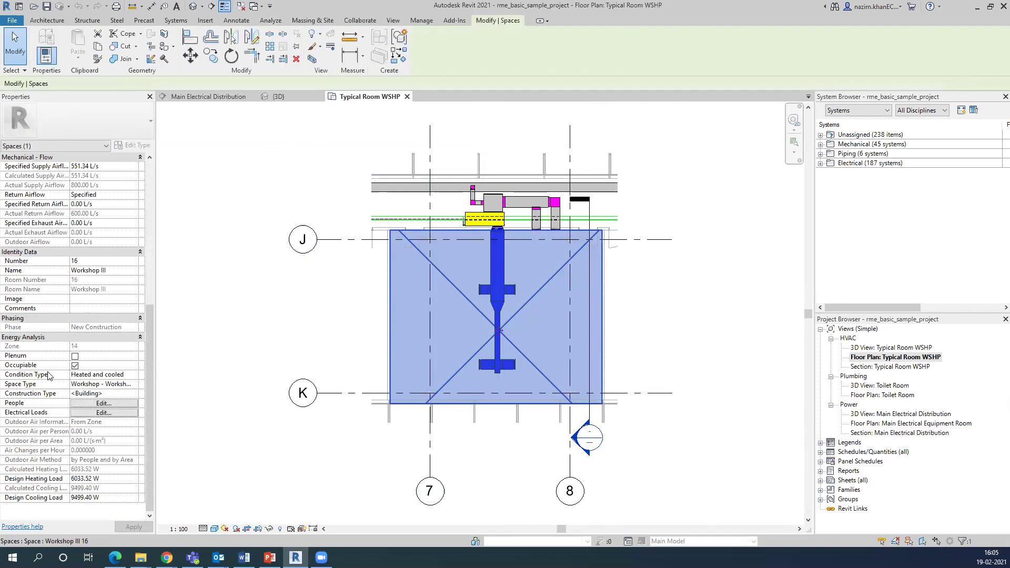
scroll(45, 373, down, 1)
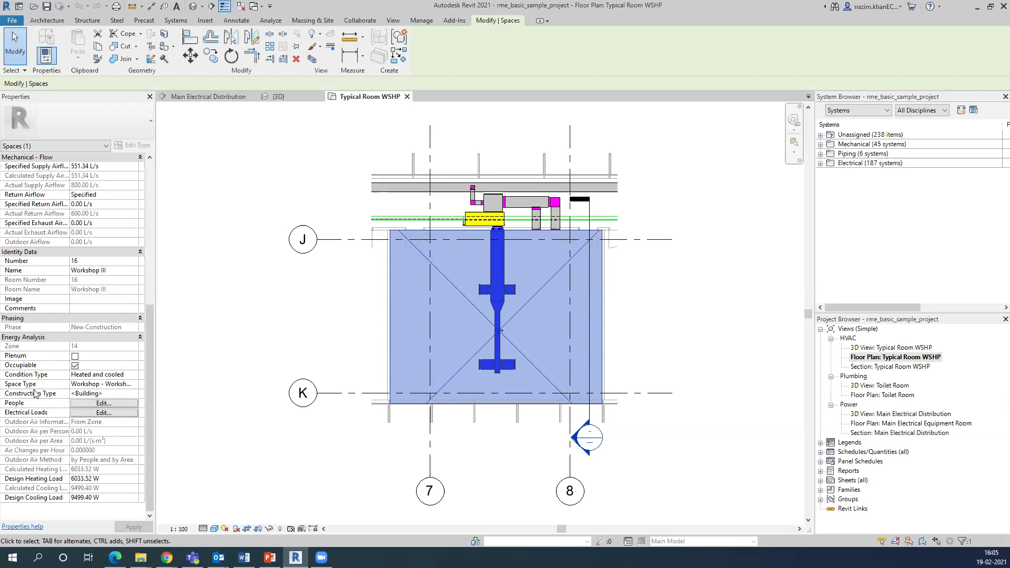
Open the space type settings and compare Reception/Waiting - Transportation, Reading Area - Library and Office - Enclosed.
click(125, 386)
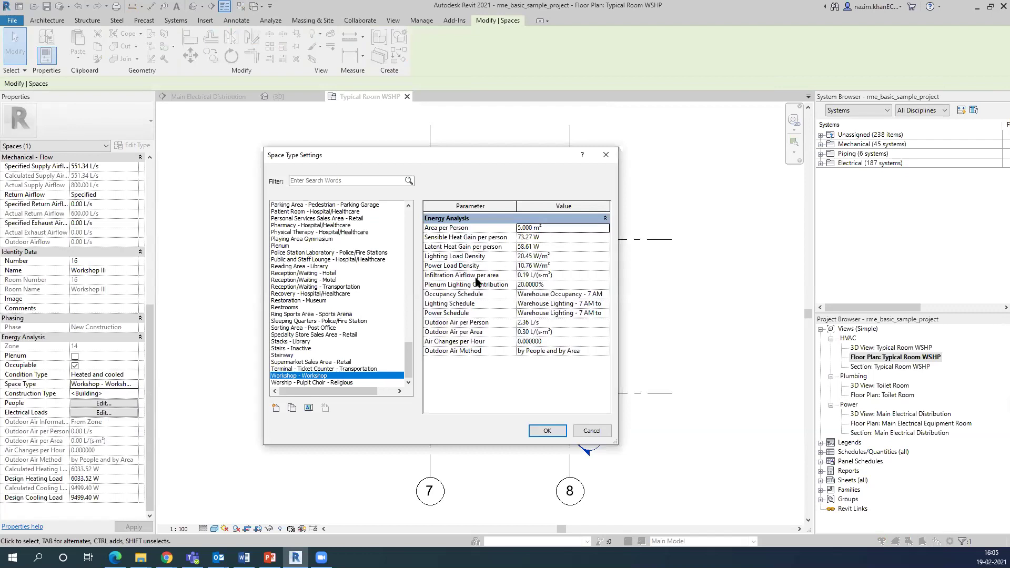
click(324, 287)
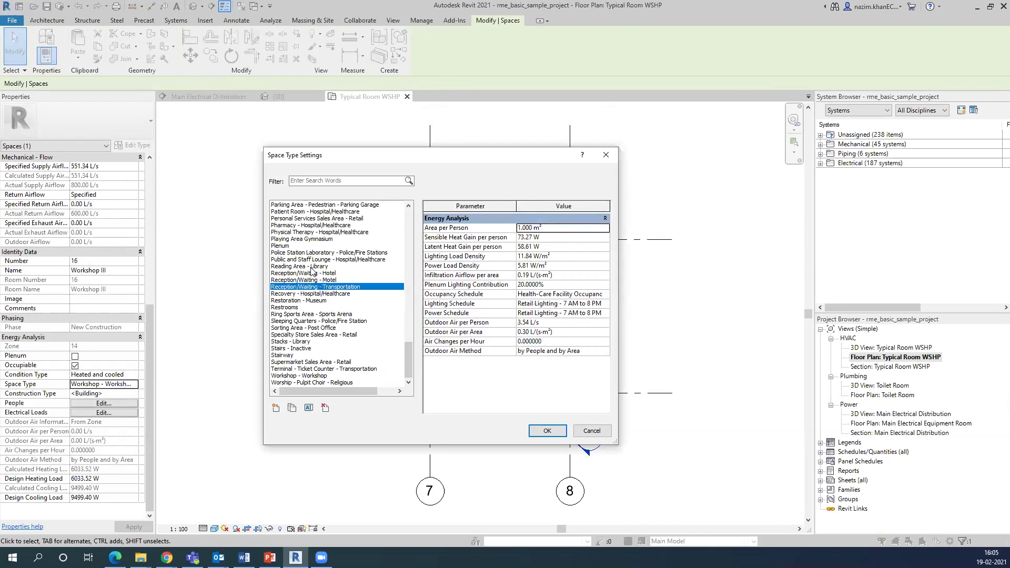
click(312, 267)
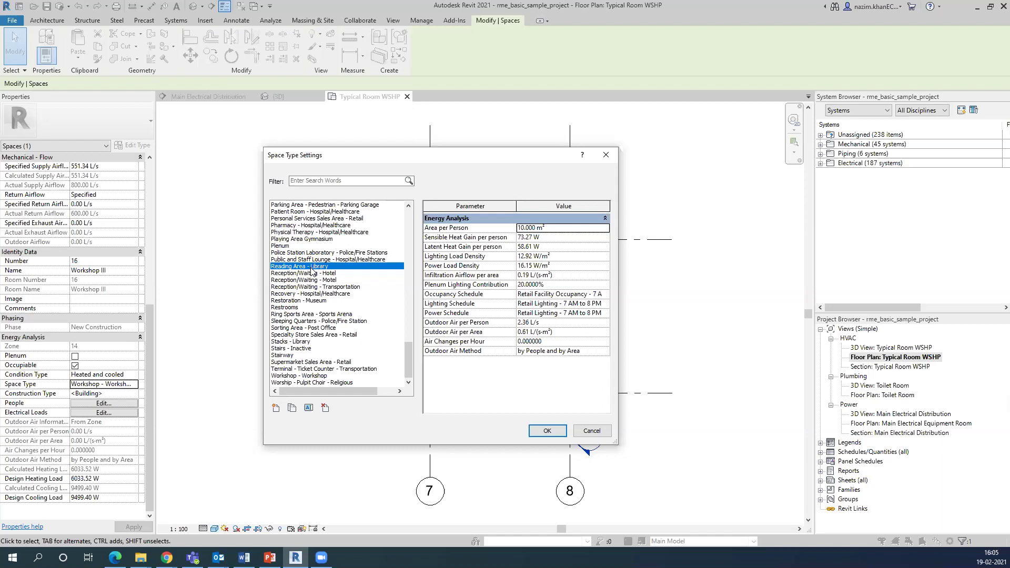
scroll(313, 270, up, 2)
click(318, 204)
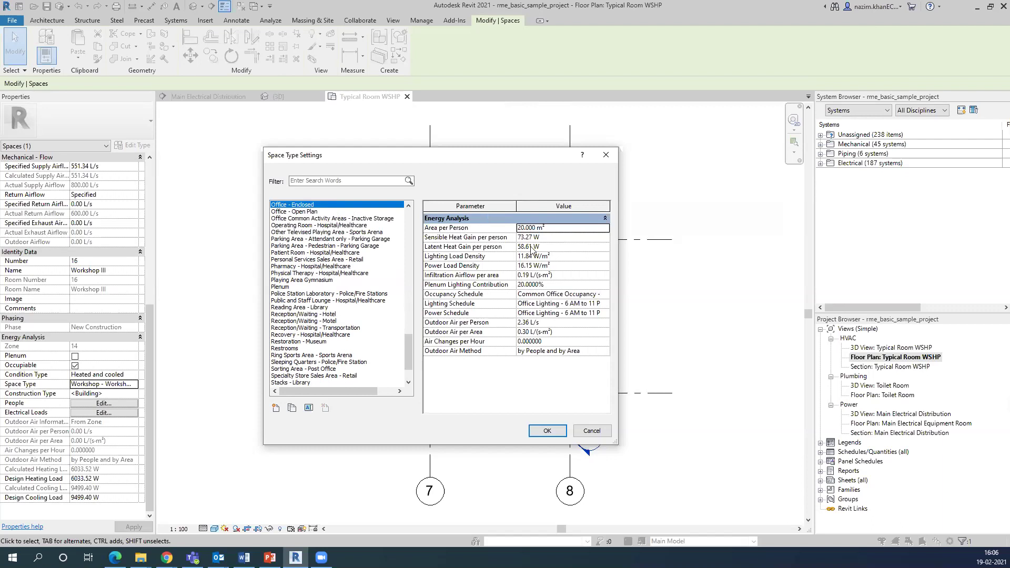
Examine Office - Enclosed's area per person, sensible heat gain and occupancy schedule, dismissing the new schedule prompt and schedule settings.
click(516, 227)
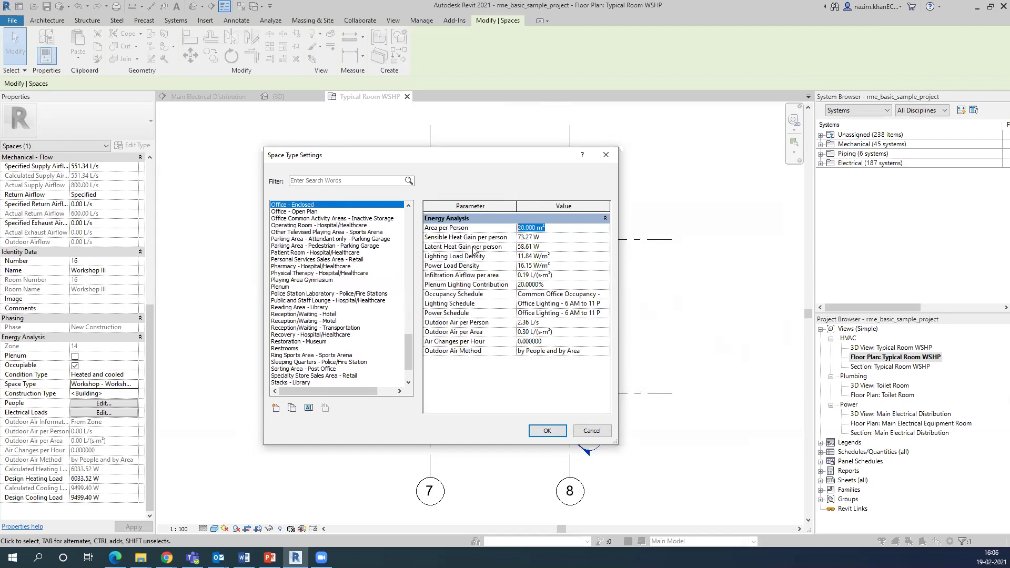
click(539, 237)
drag(539, 237, 513, 240)
click(564, 295)
click(605, 295)
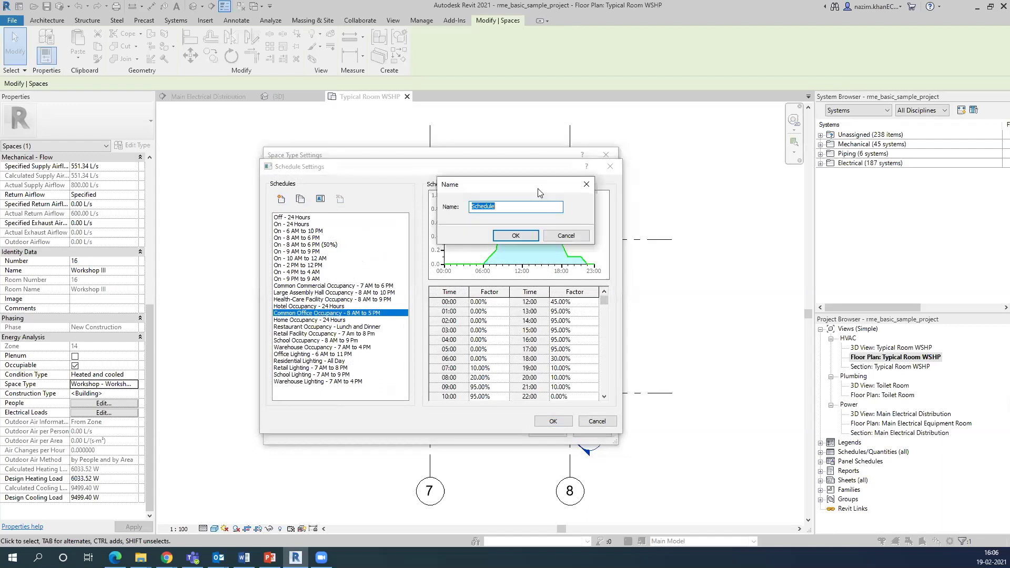
click(584, 191)
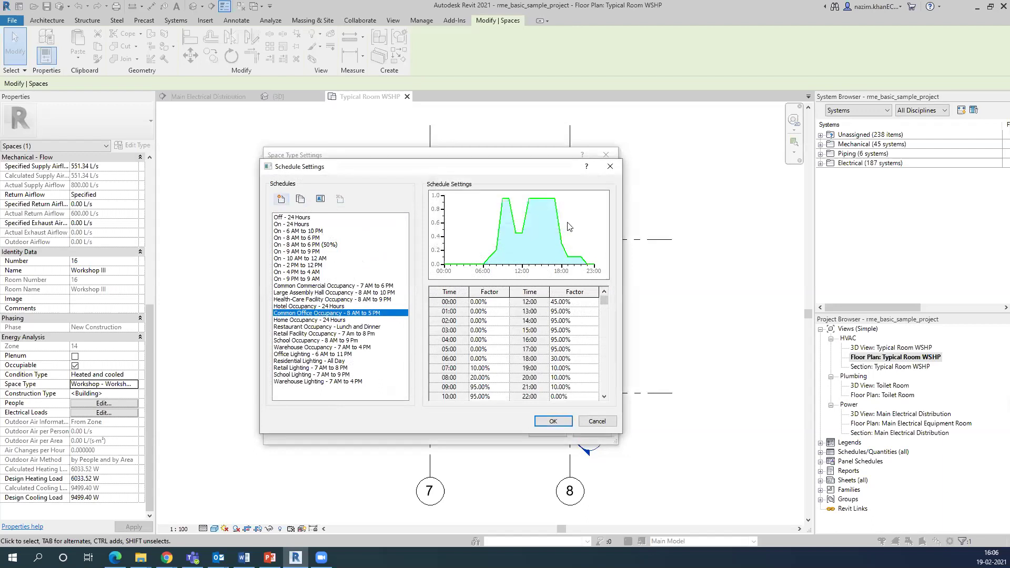
click(611, 170)
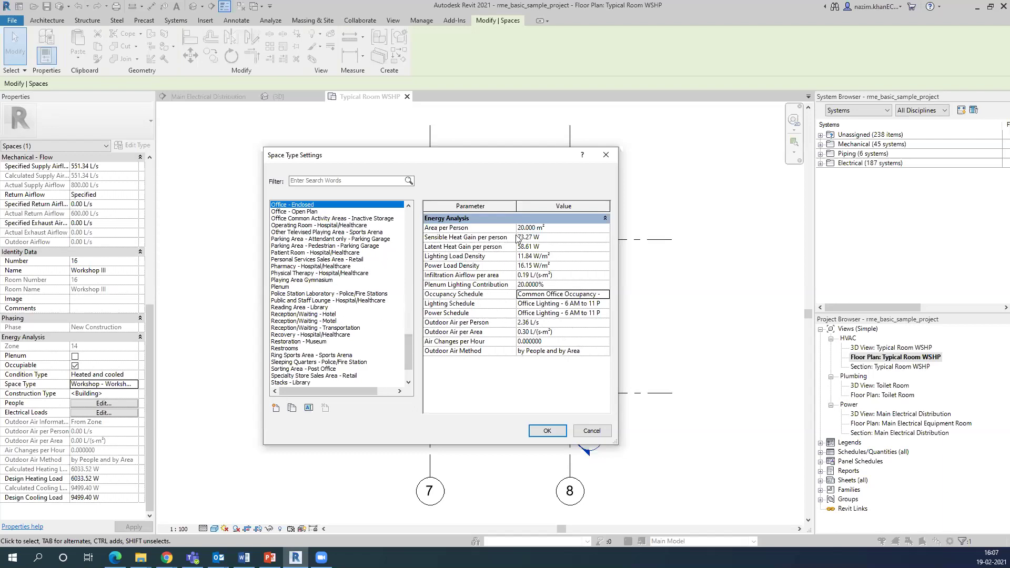
Inspect the Playing Area Gymnasium energy parameters and close the space type settings without changing the space.
click(329, 280)
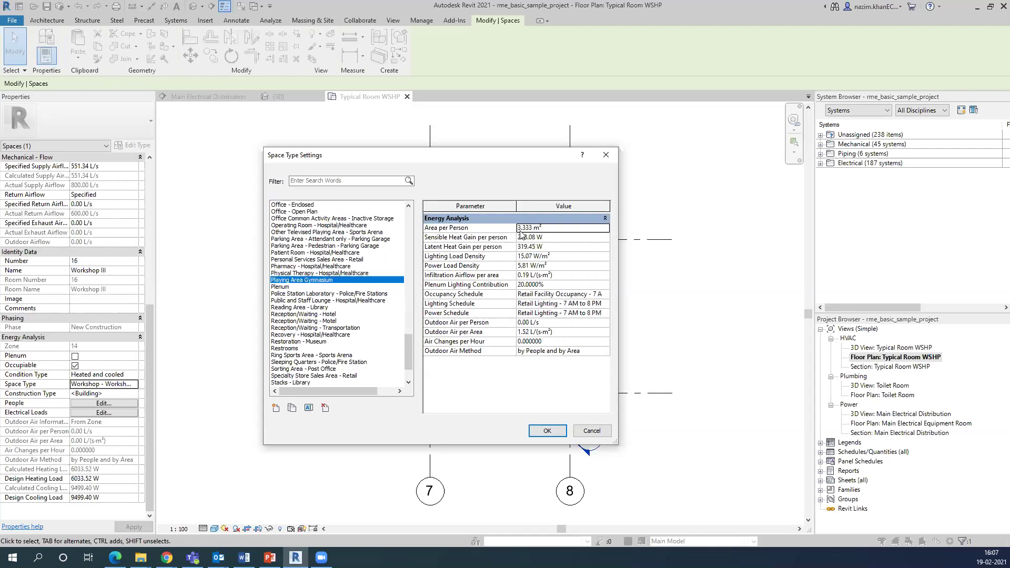
click(606, 155)
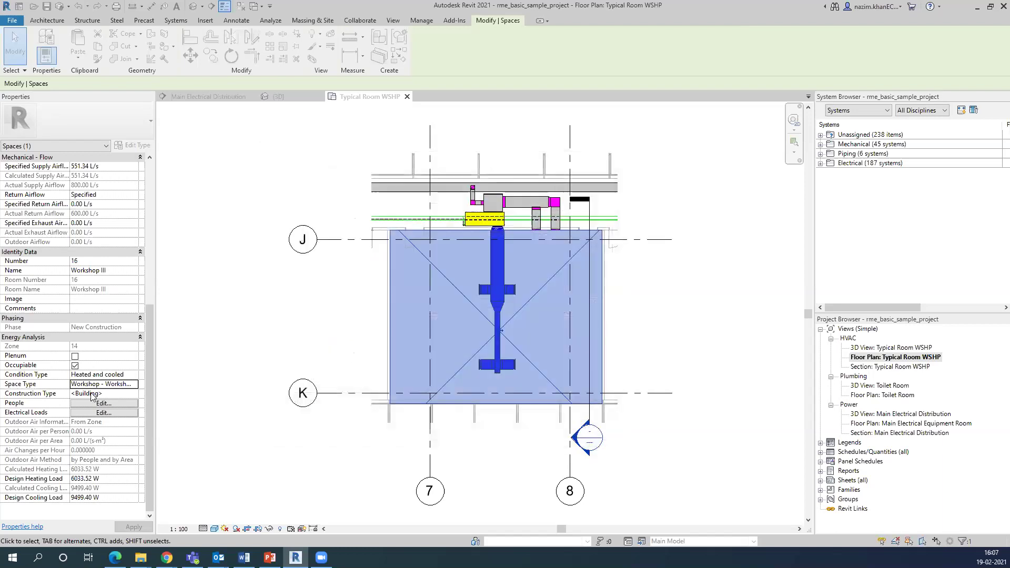
Open the Workshop III space's construction type settings and add a new type named Construction.
click(109, 394)
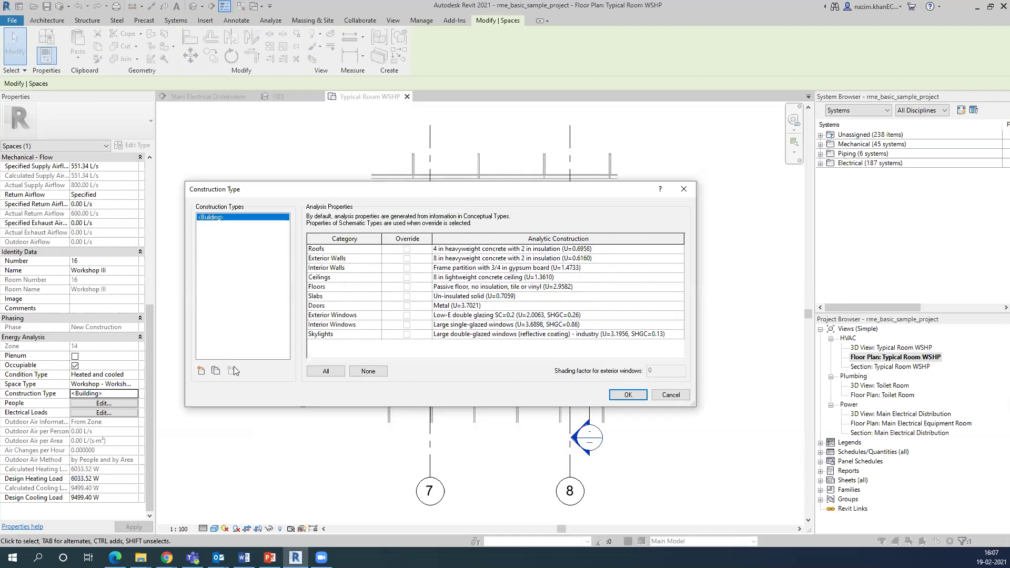
click(201, 370)
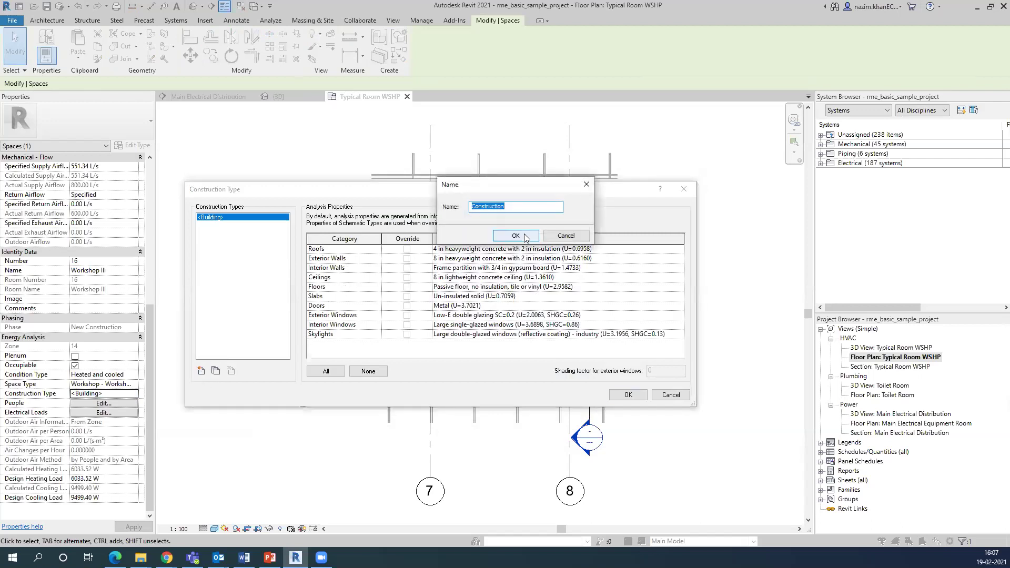
click(554, 232)
Browse the analytic construction options available for the new type's roofs.
click(677, 251)
click(679, 251)
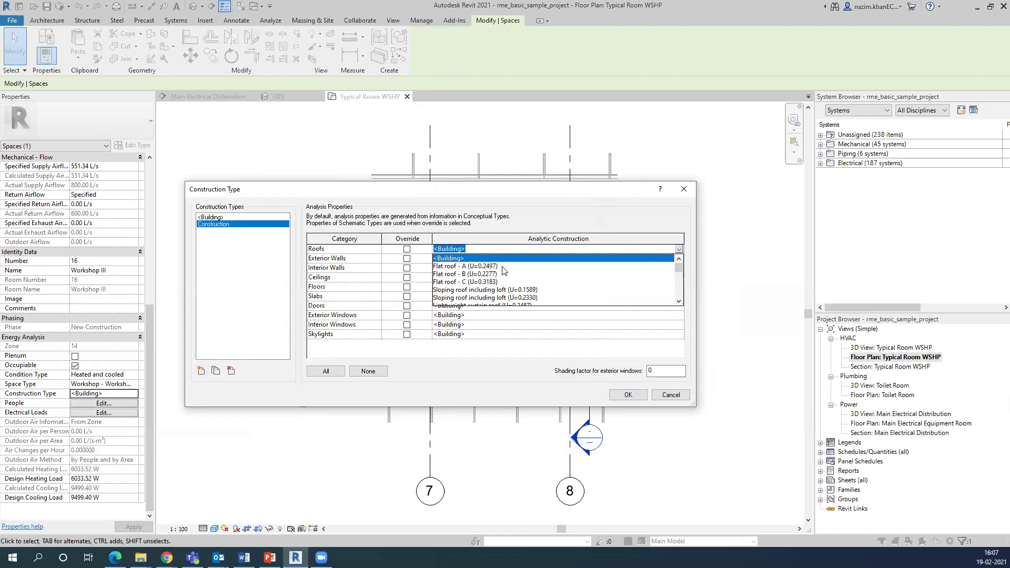
scroll(504, 270, down, 2)
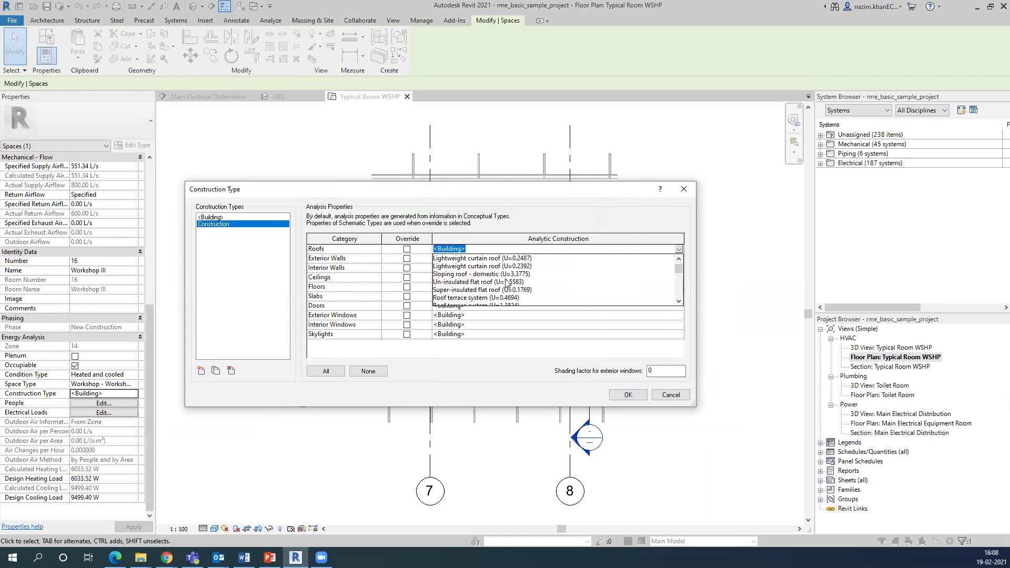
scroll(506, 283, down, 5)
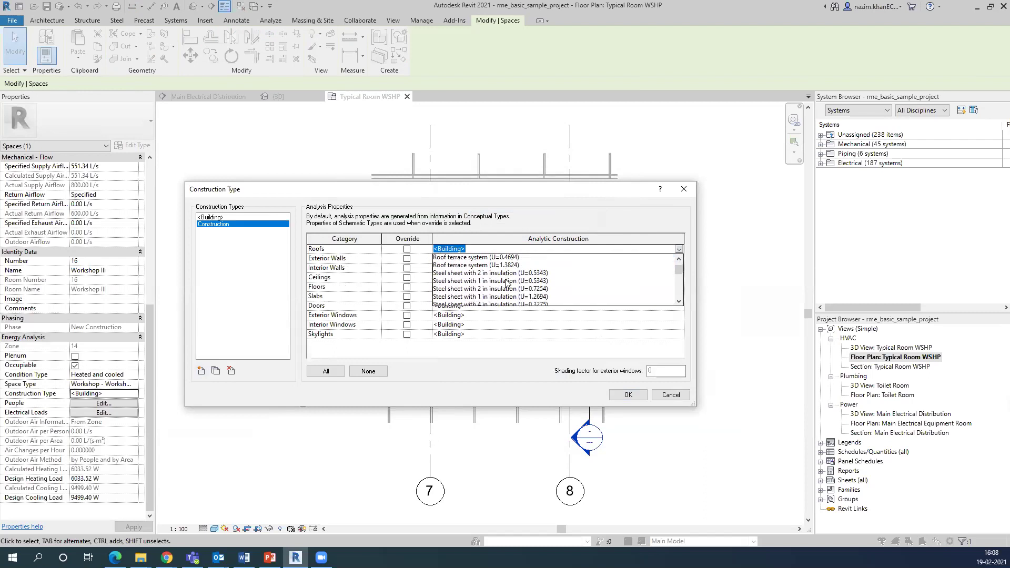
scroll(506, 284, down, 1)
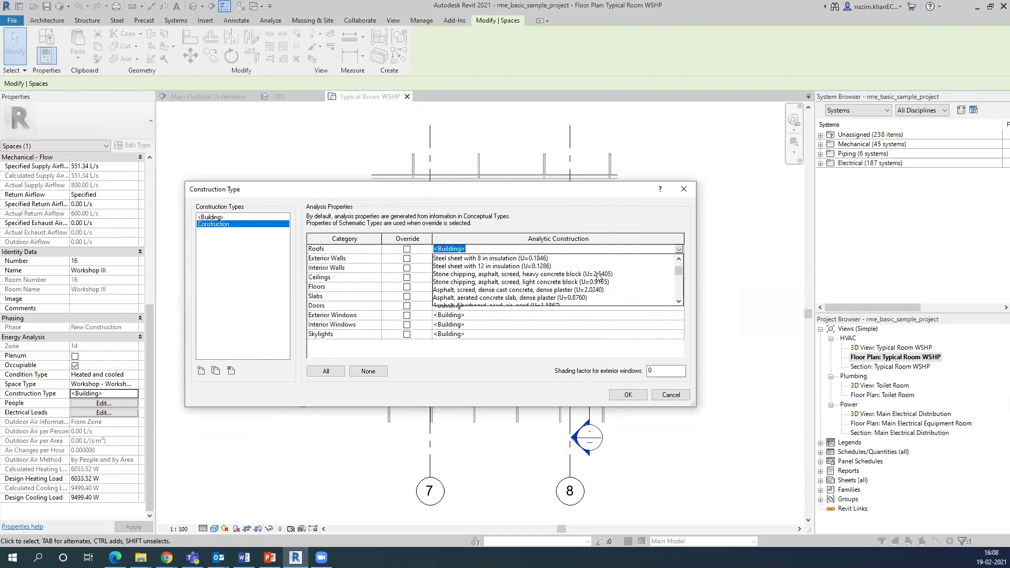
scroll(599, 275, down, 1)
scroll(599, 278, up, 1)
Browse the analytic construction options for interior walls and cancel the construction type changes.
click(347, 268)
click(551, 268)
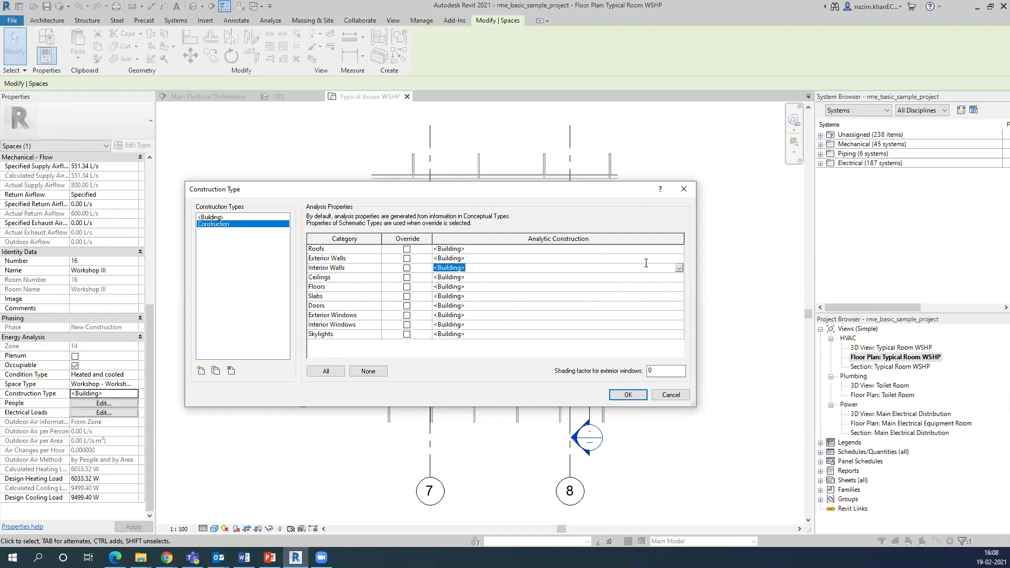
click(679, 268)
click(678, 269)
click(675, 270)
click(679, 268)
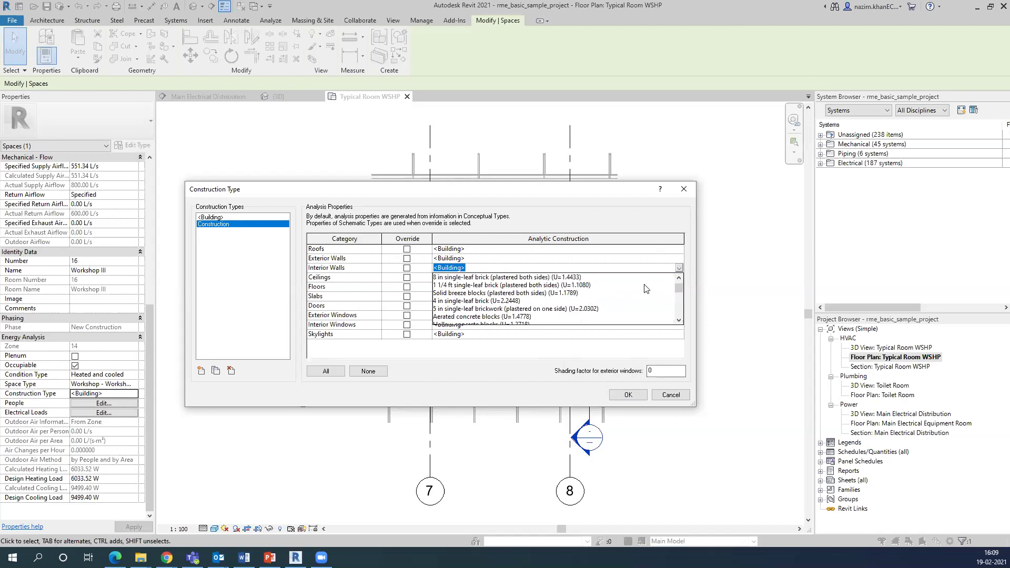
mouse_move(677, 285)
mouse_down()
mouse_move(678, 316)
mouse_move(679, 285)
mouse_up()
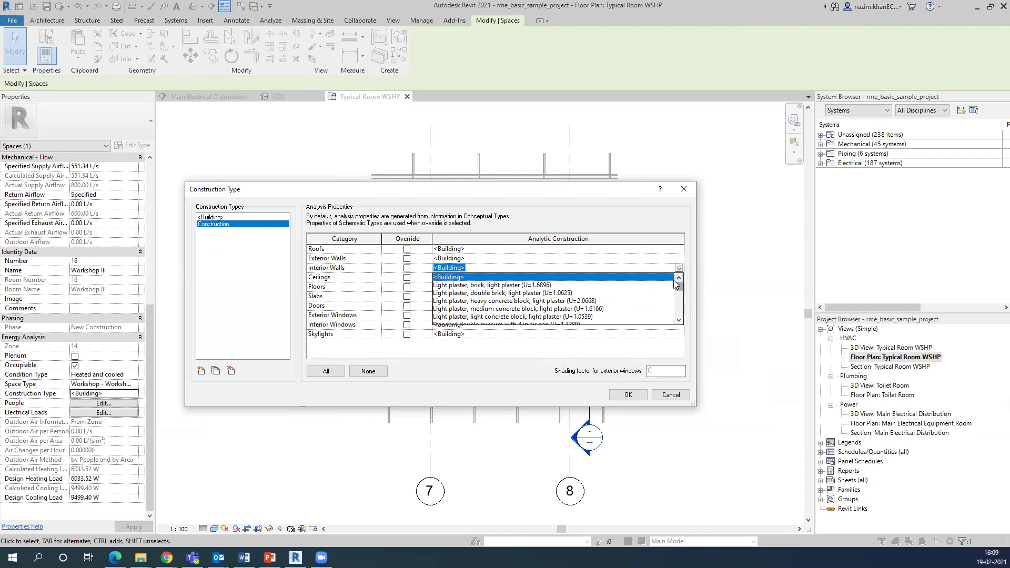
click(668, 396)
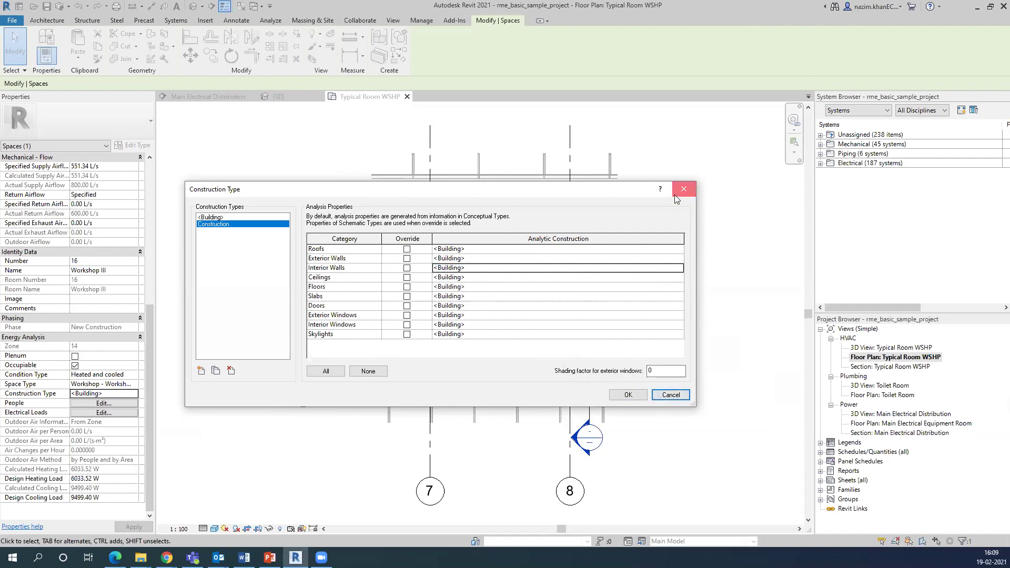
click(683, 189)
Inspect the Workshop III space's people and electrical load settings and close them without changes.
click(95, 404)
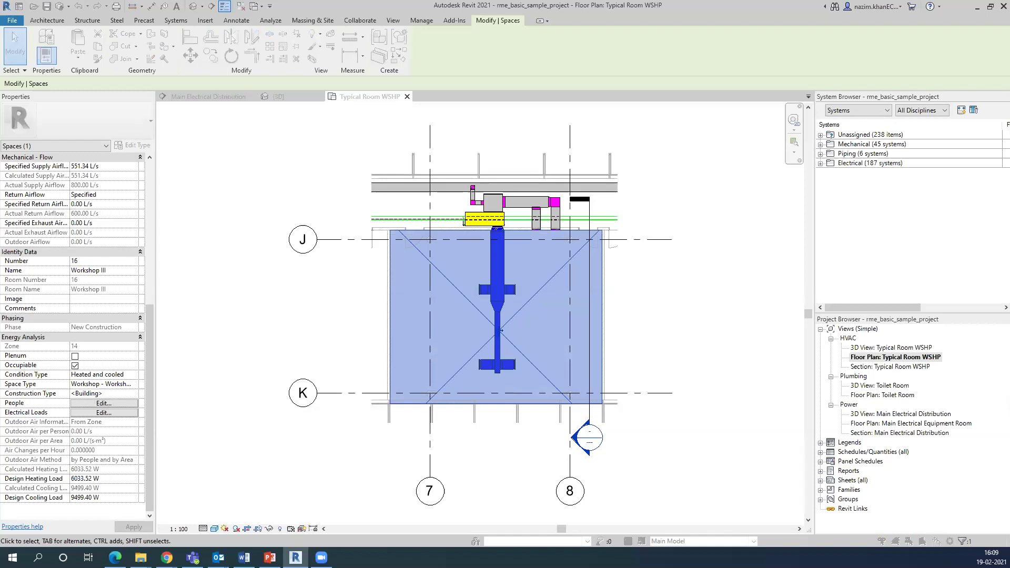
click(467, 244)
click(104, 412)
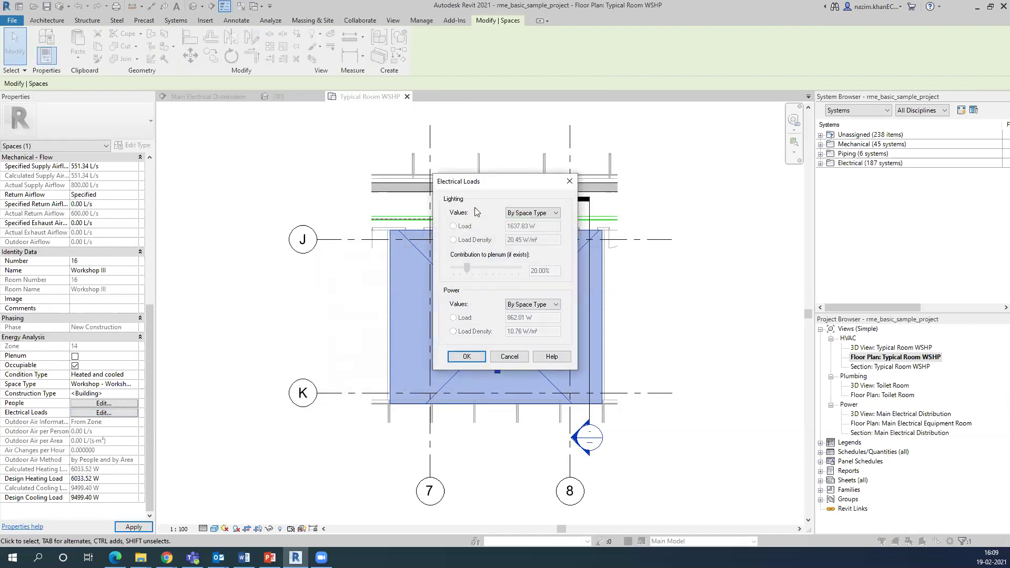
click(570, 182)
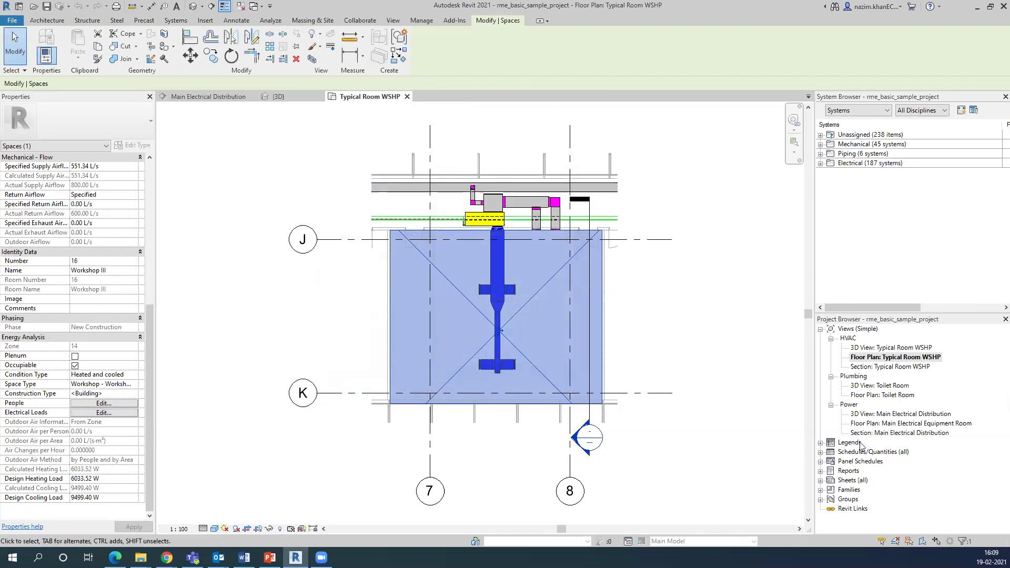
Open Loads Report (1) and examine its project information, building summary, building checksums and weather data.
click(821, 471)
click(832, 481)
click(856, 490)
double_click(856, 490)
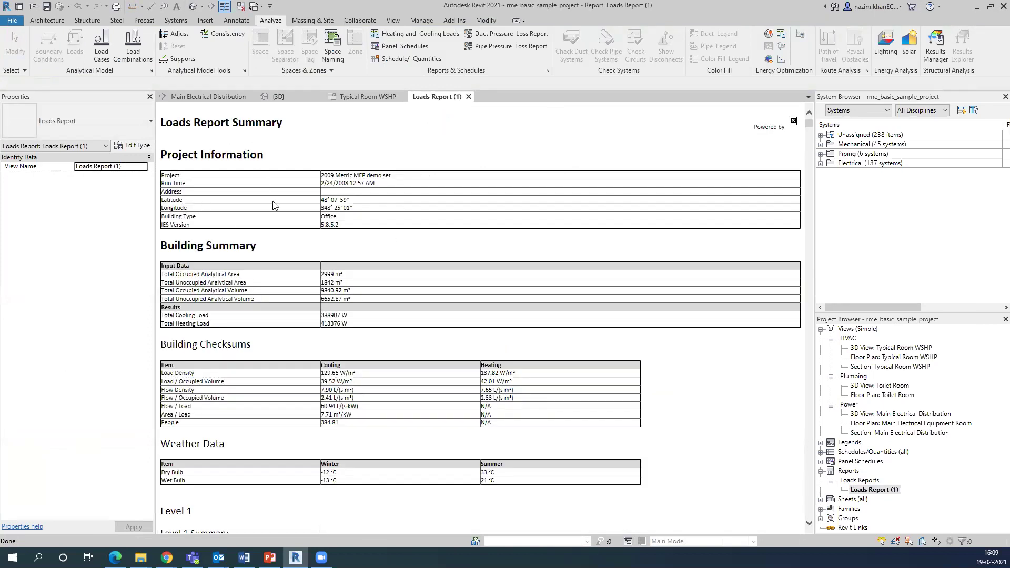
scroll(227, 339, down, 4)
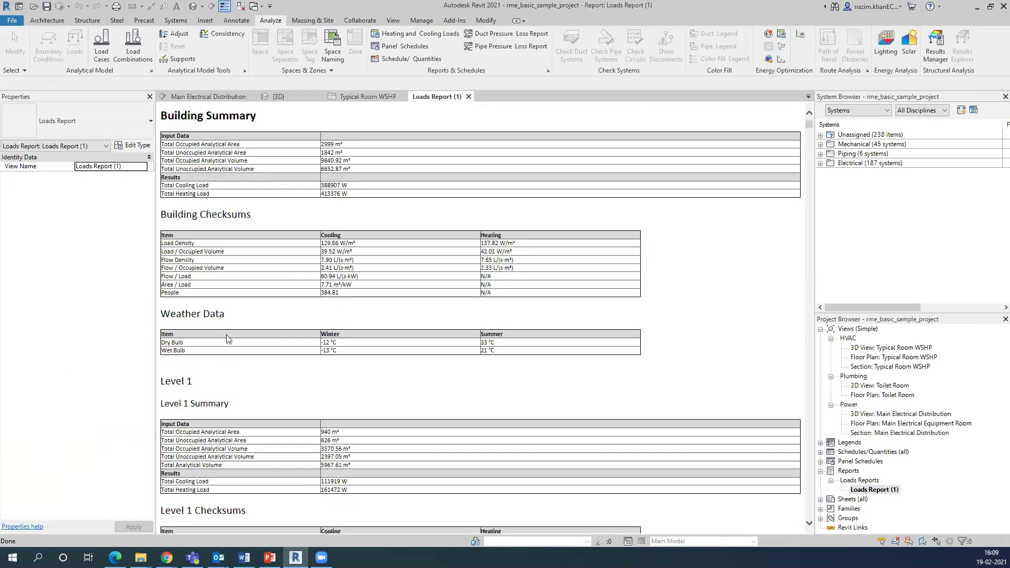
scroll(248, 323, up, 4)
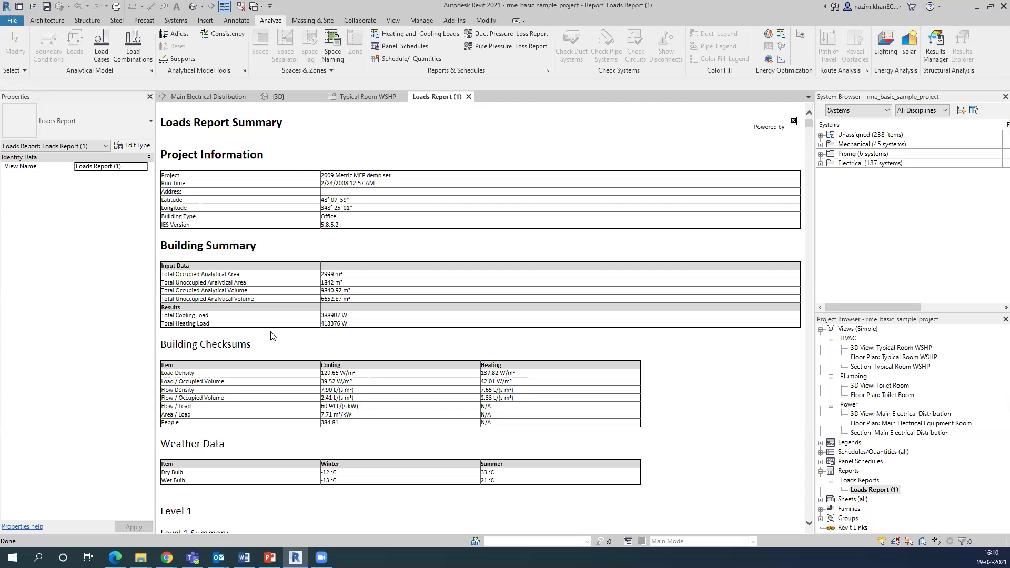
Examine the level summaries, checksums and per-space heating and cooling loads in the loads report.
scroll(272, 336, down, 3)
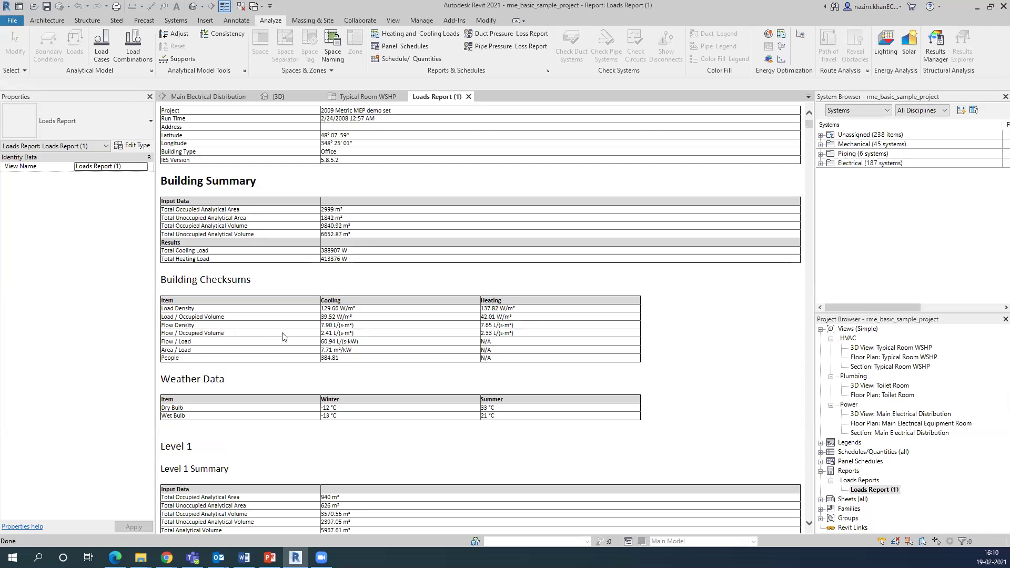
scroll(284, 339, down, 6)
scroll(284, 339, down, 6)
scroll(283, 357, down, 3)
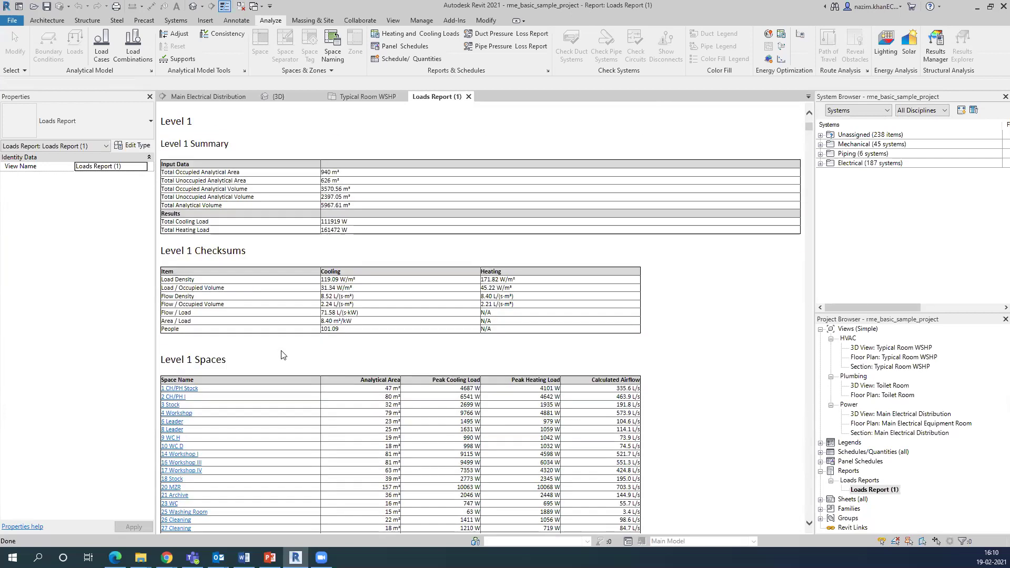
scroll(323, 318, down, 6)
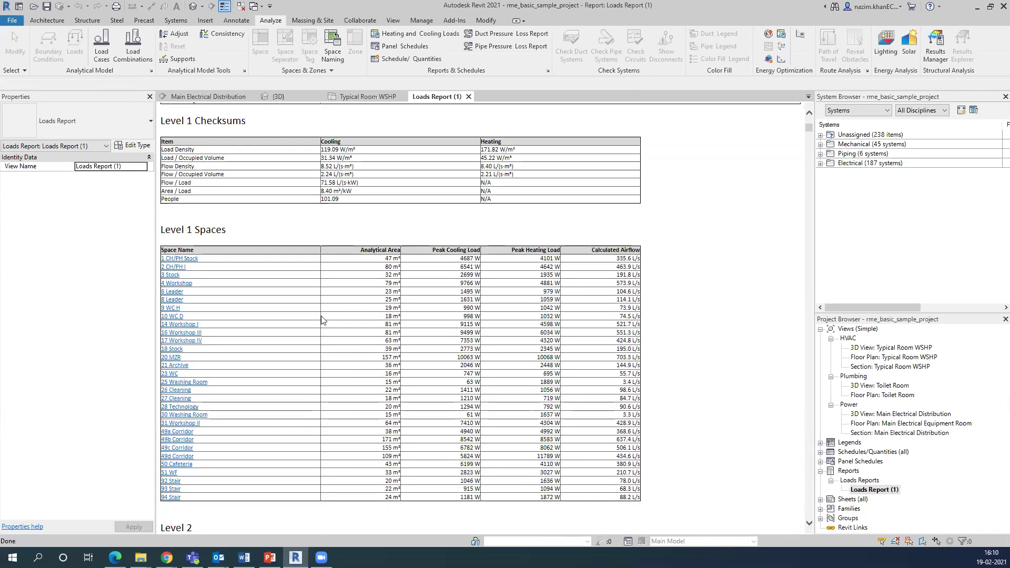
scroll(310, 308, down, 10)
scroll(253, 224, up, 5)
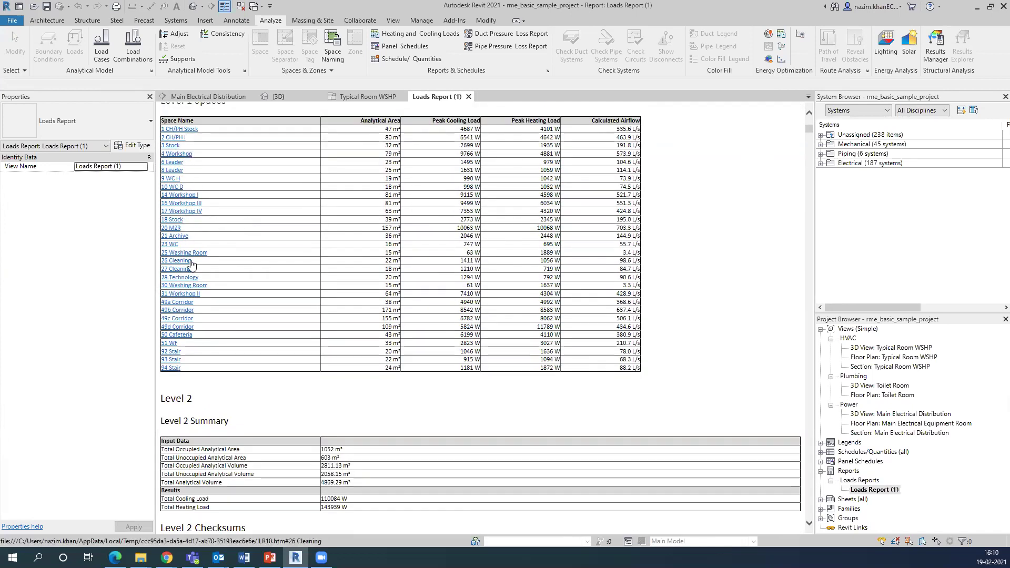
scroll(253, 253, down, 20)
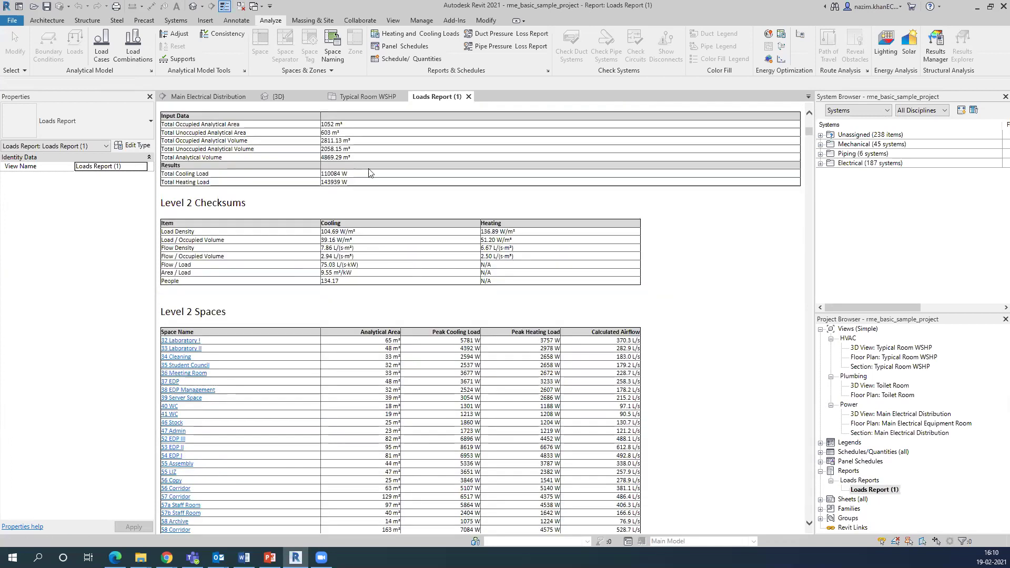
scroll(441, 267, down, 10)
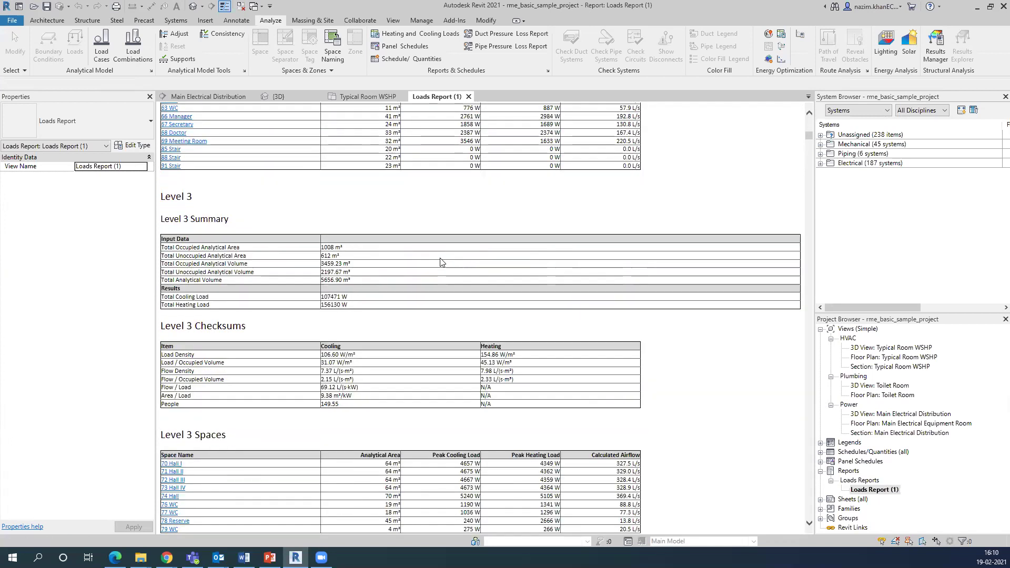
Examine the zone summaries, checksums and zone spaces in the loads report, then minimize the Revit window.
scroll(441, 266, down, 10)
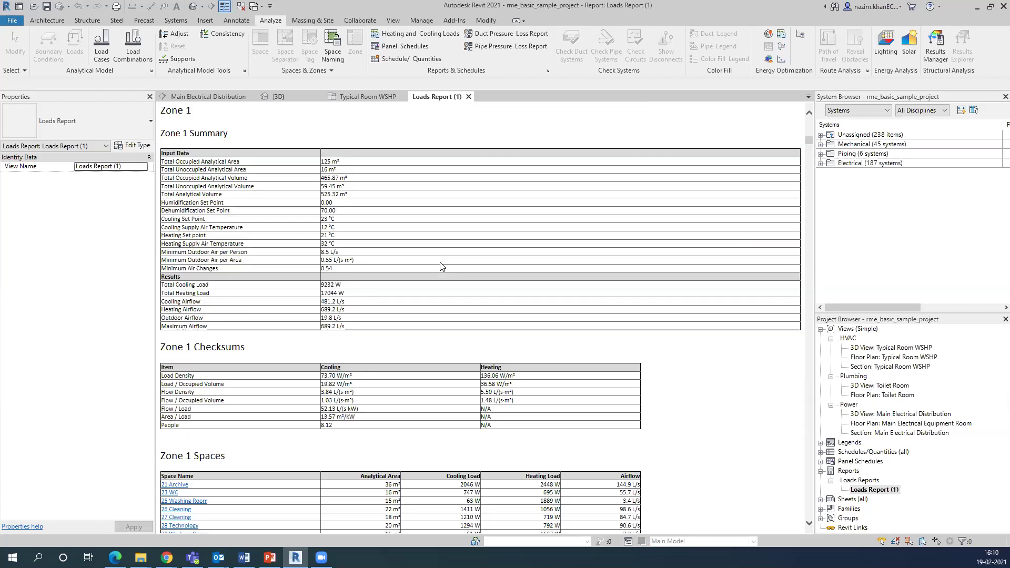
scroll(441, 267, down, 10)
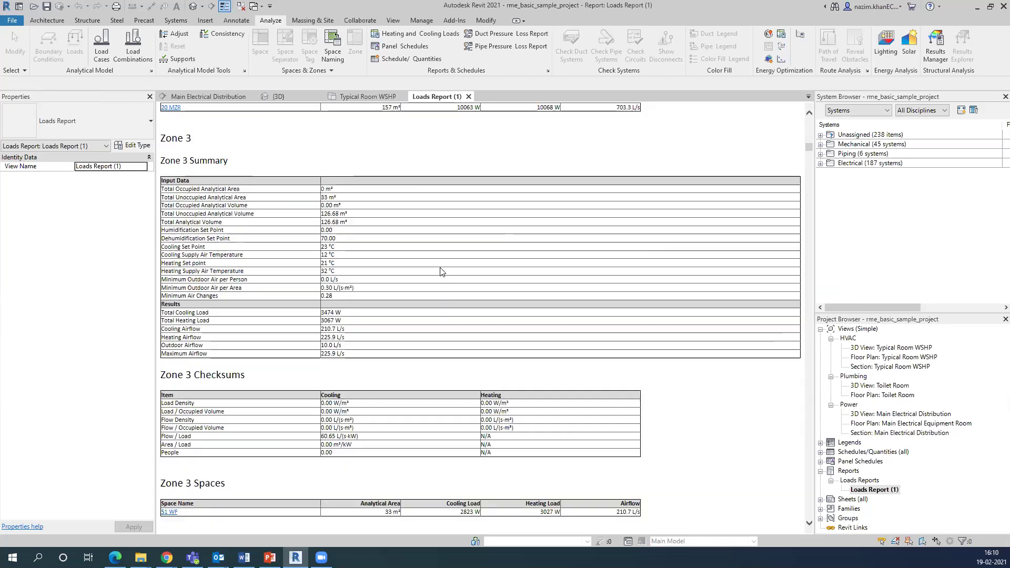
scroll(442, 270, down, 10)
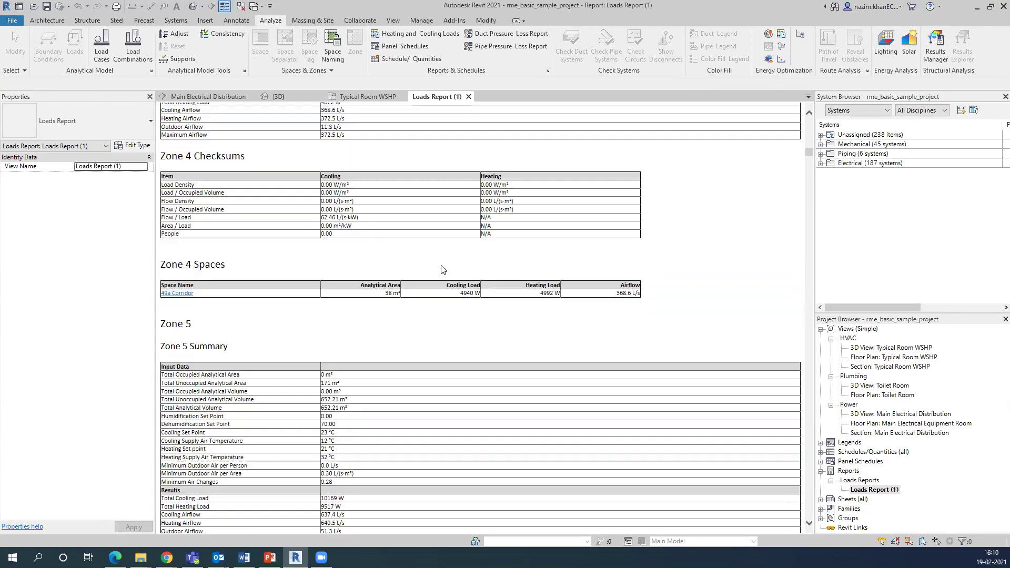
scroll(442, 269, down, 5)
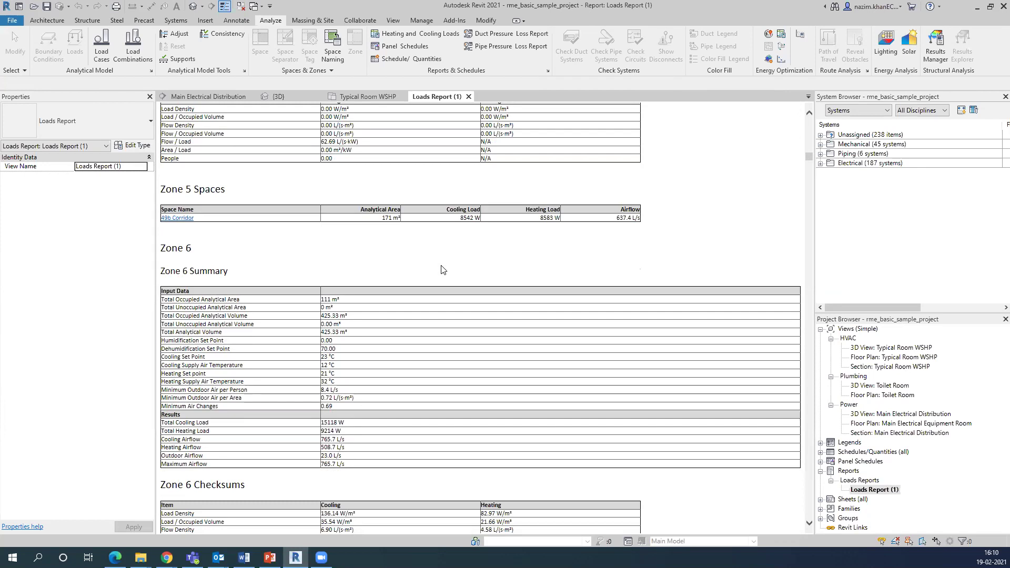
scroll(392, 318, down, 10)
scroll(408, 315, down, 10)
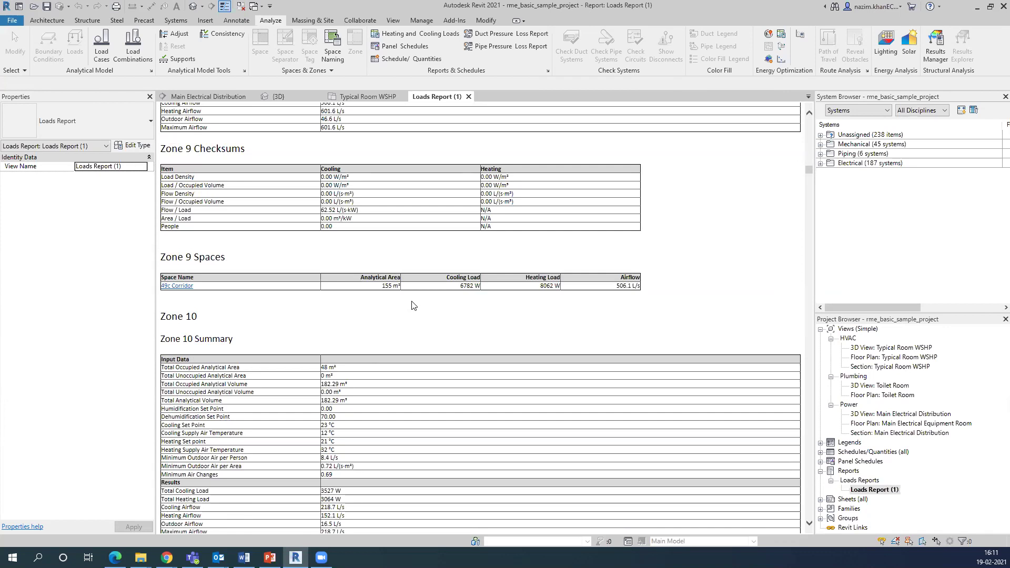
scroll(413, 305, down, 15)
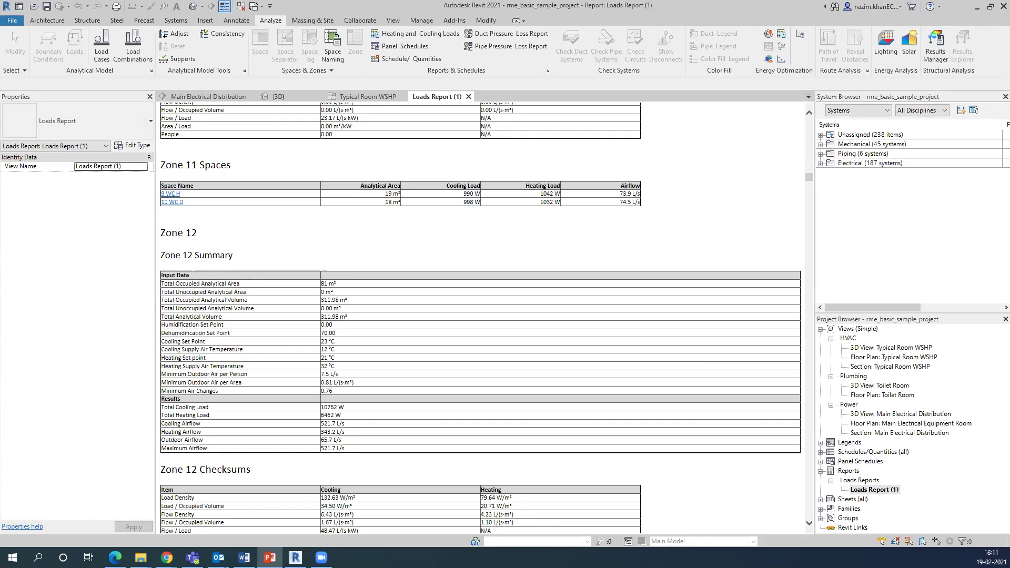
click(978, 7)
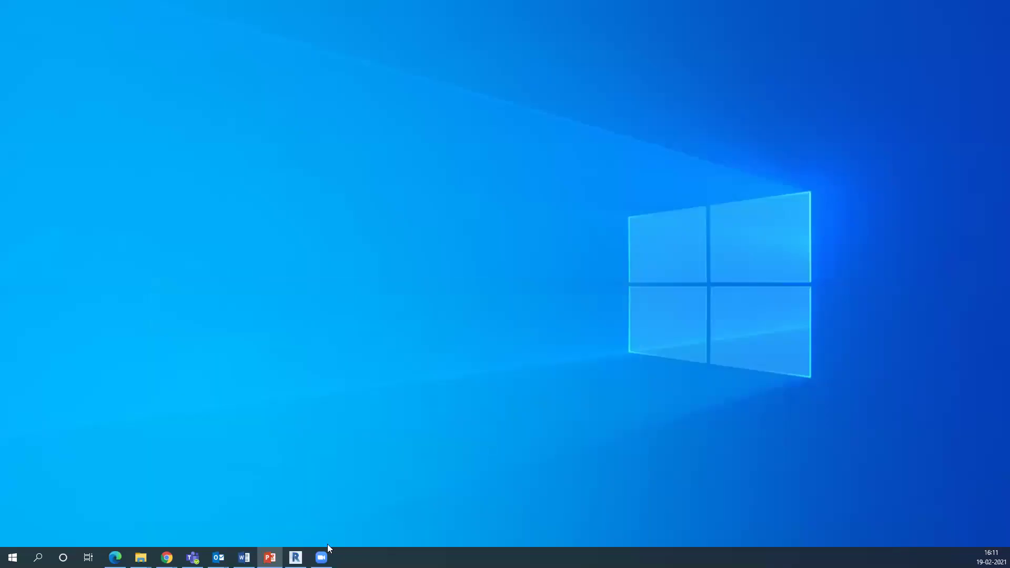
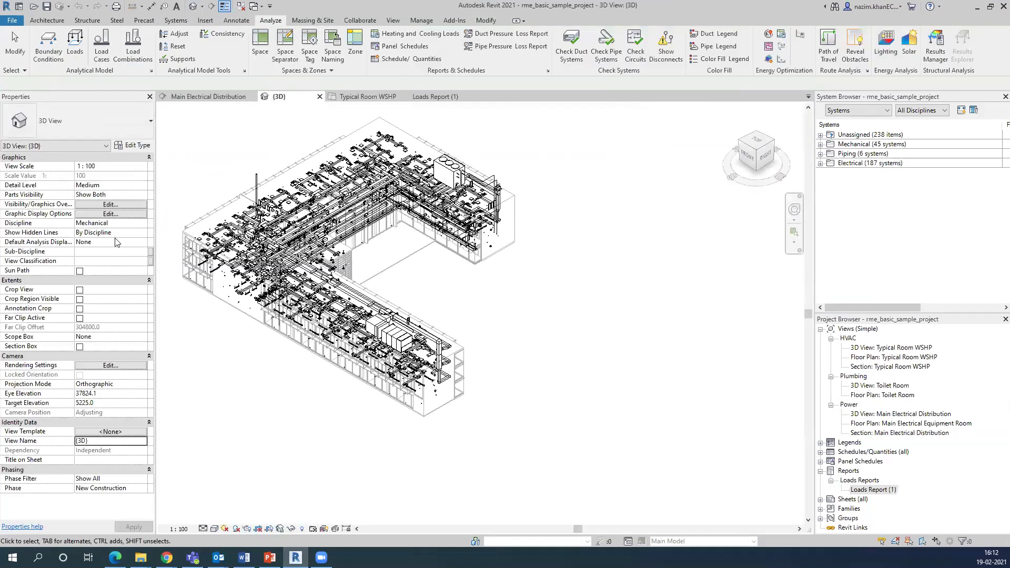
Set the 3D view's discipline to Coordination and display the building in a shaded visual style.
click(142, 225)
click(164, 229)
key(c)
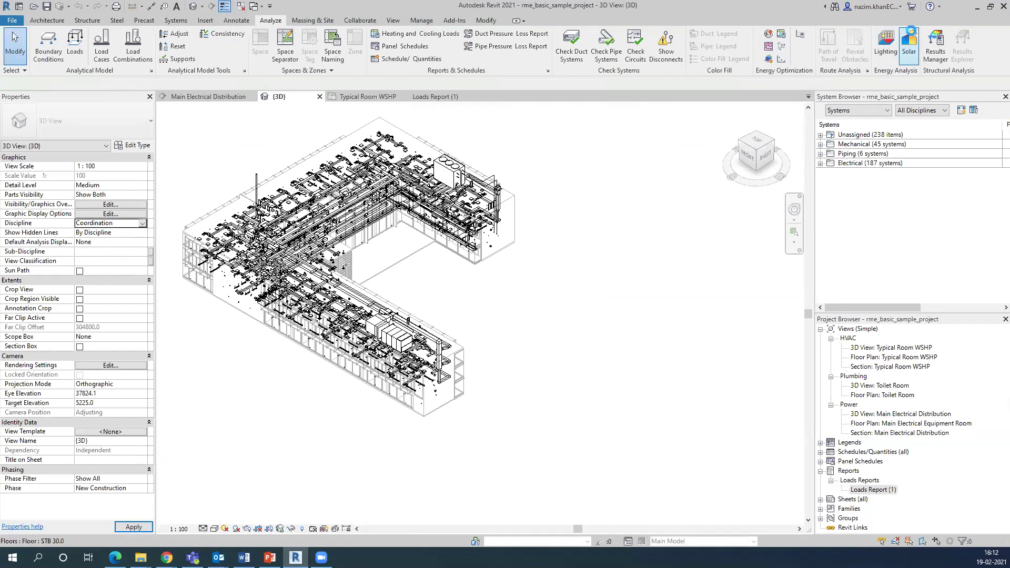
click(670, 214)
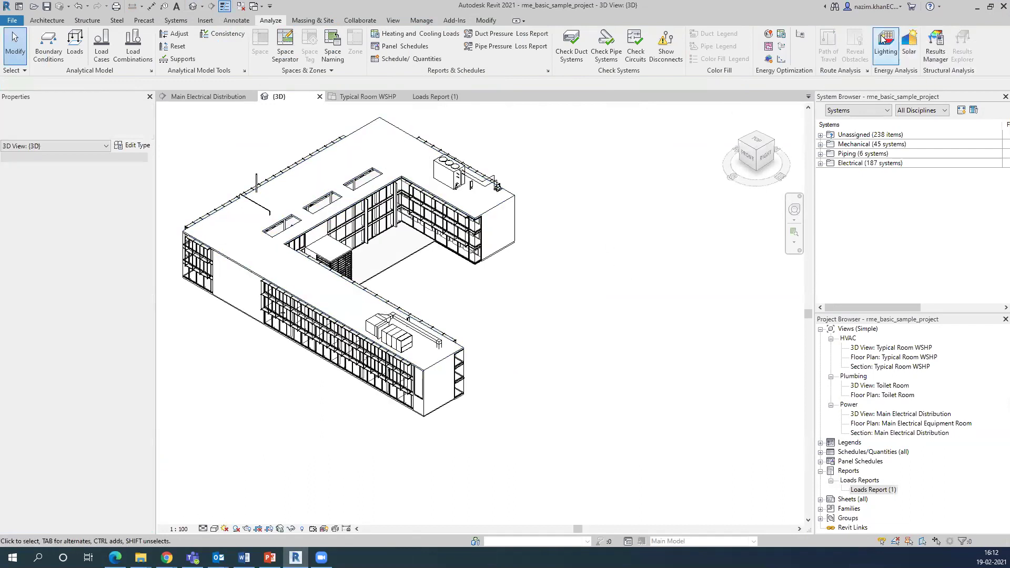
click(215, 528)
click(233, 497)
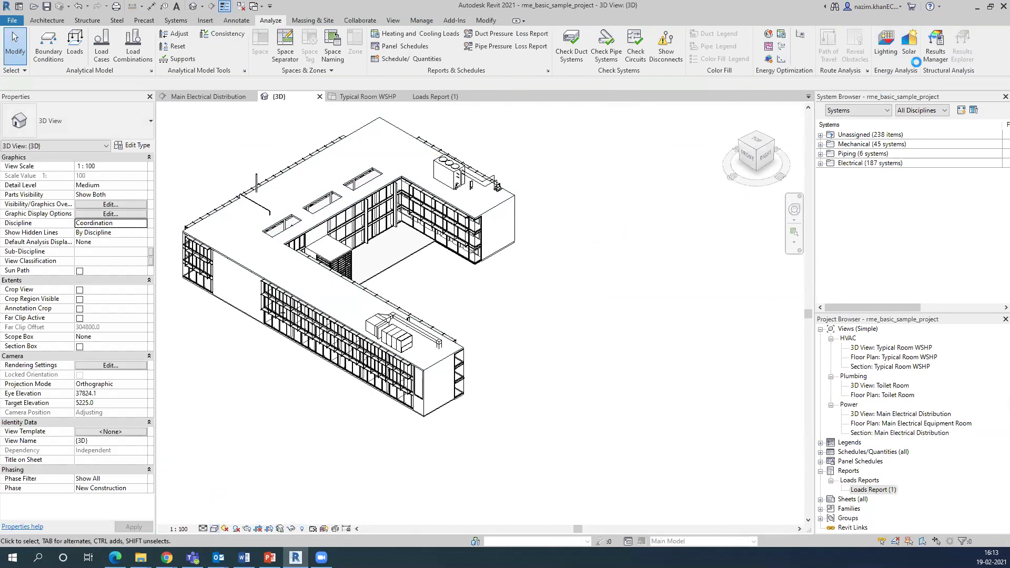
Open Solar Analysis and try to set the study type to Solar Energy - Annual PV.
click(910, 45)
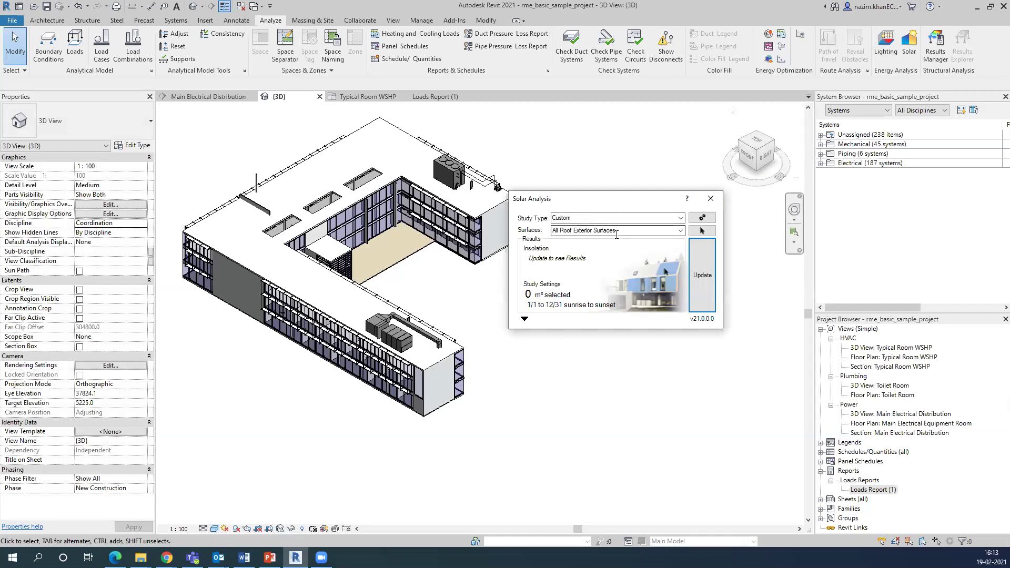
click(680, 218)
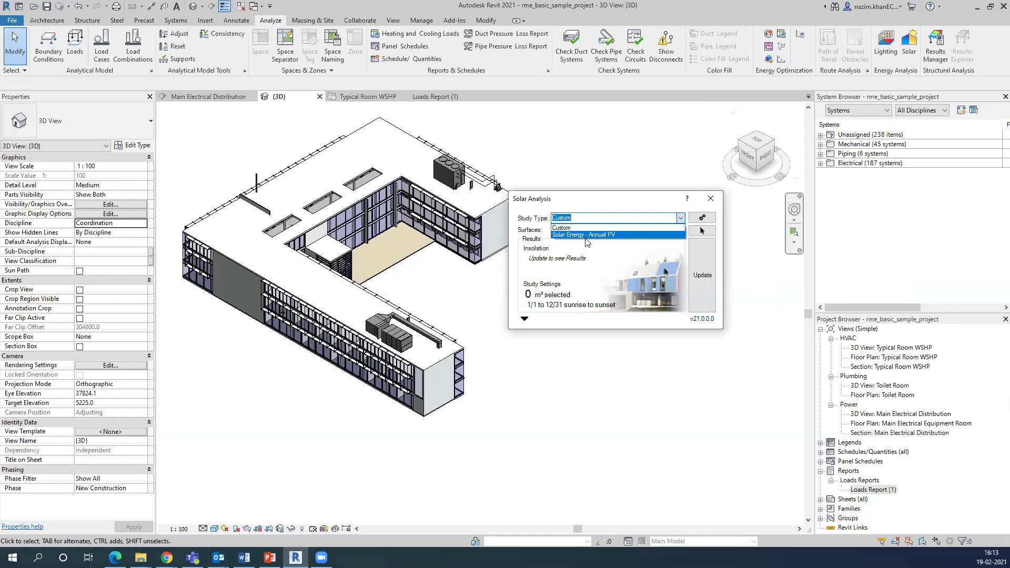
click(587, 235)
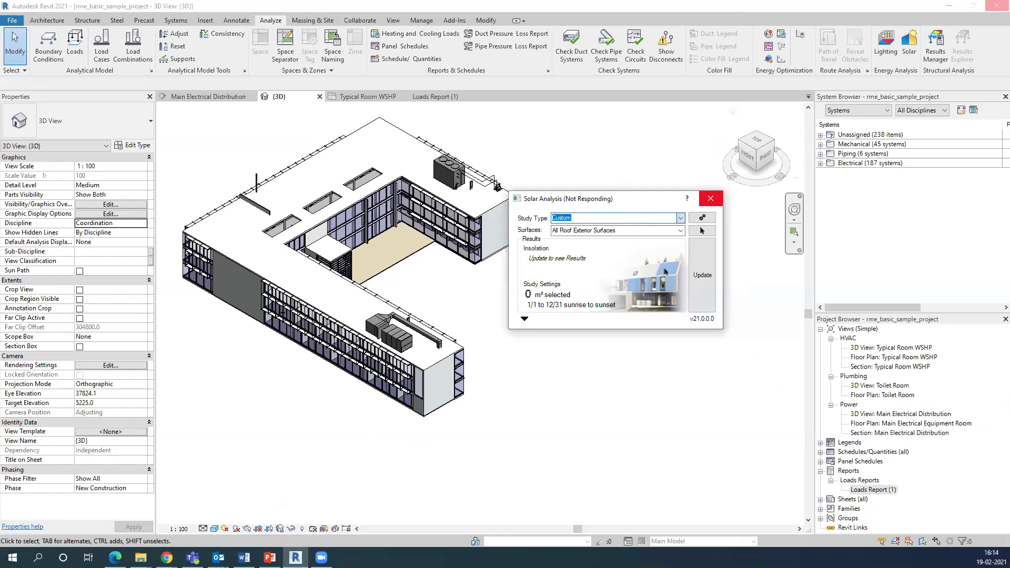
Switch to the PowerPoint presentation and play the video on the Solar Analysis slide.
click(270, 558)
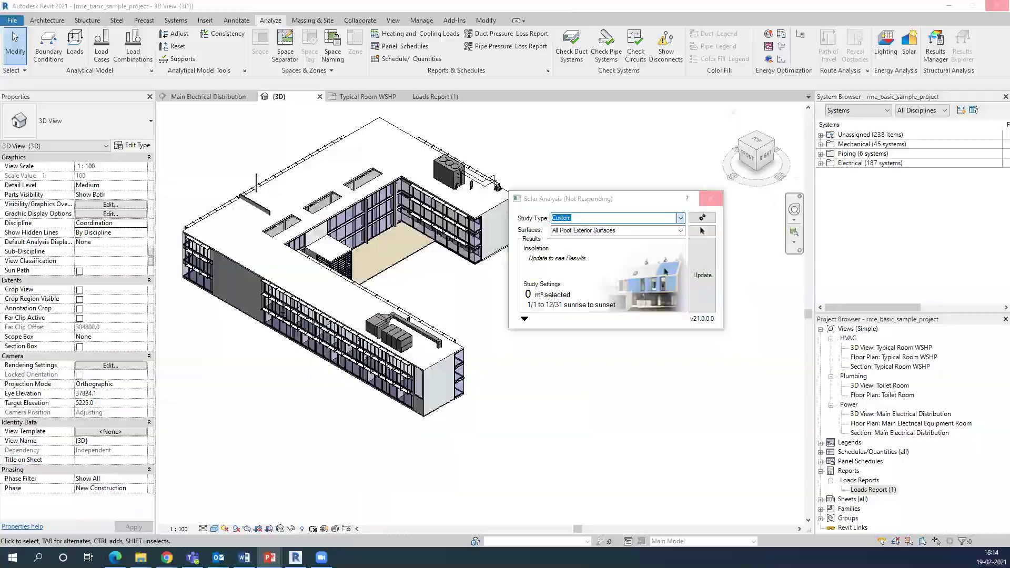
click(270, 558)
mouse_move(106, 469)
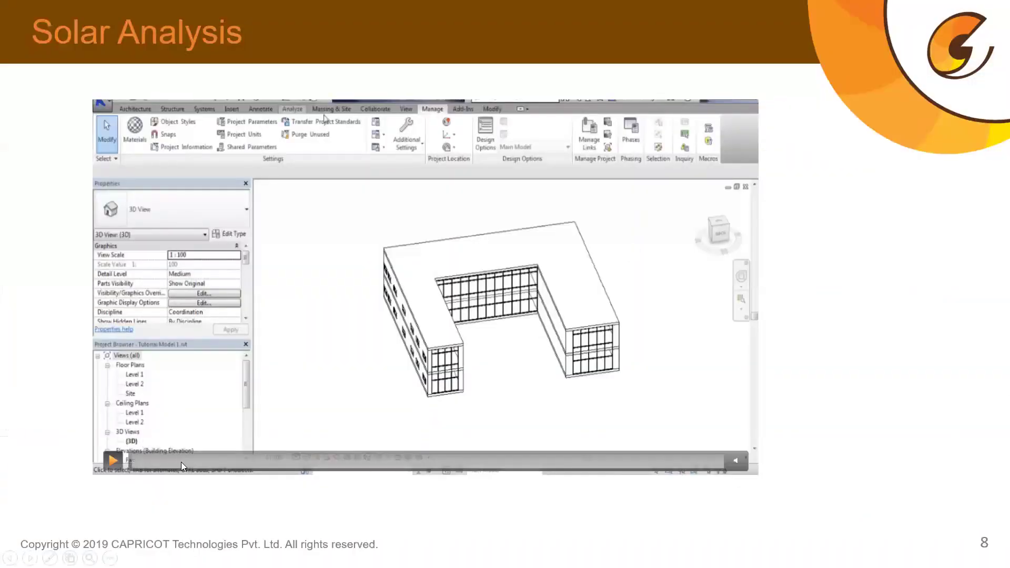
click(113, 462)
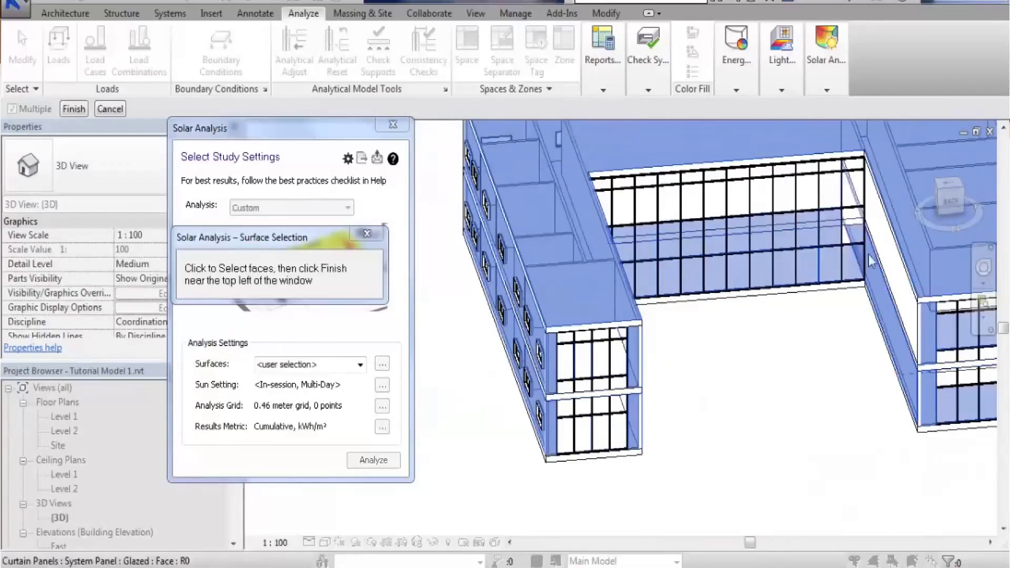
Check the selected faces around the whole building and finish the surface selection for the custom solar analysis.
shift+middle_drag(844, 247, 453, 395)
scroll(710, 360, down, 2)
drag(291, 237, 209, 241)
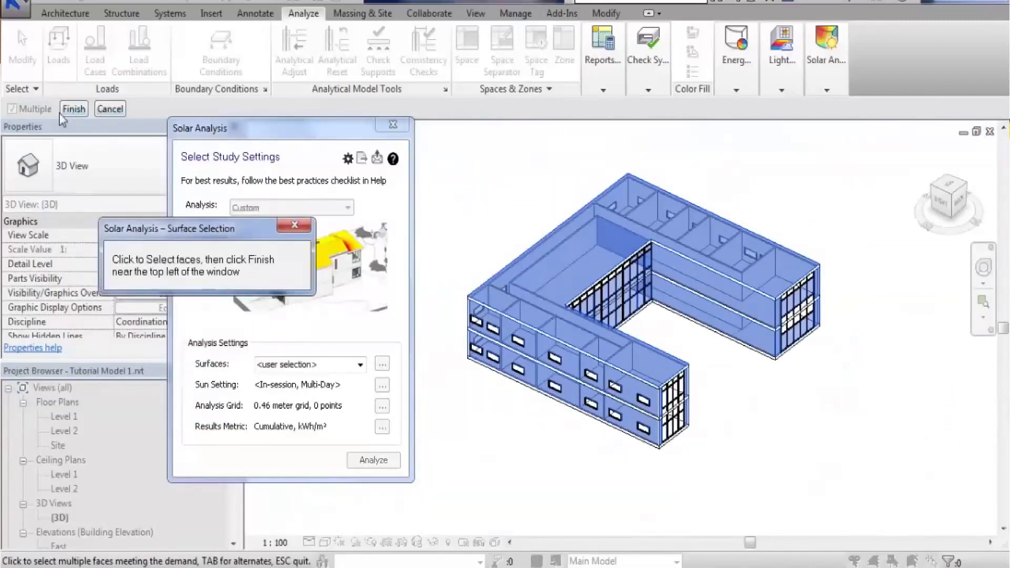
click(73, 109)
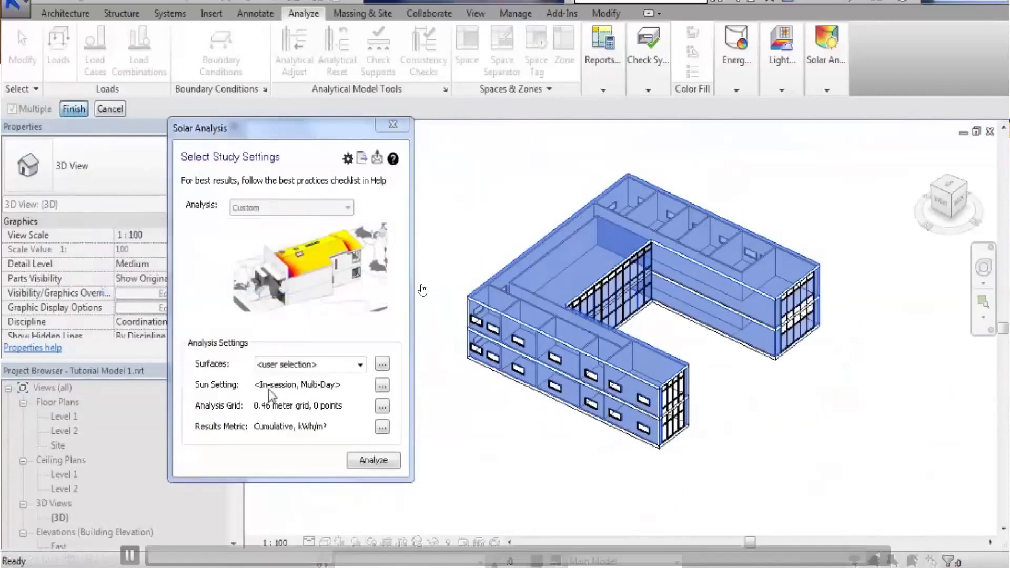
Change the sun setting to a Single Day study using the Summer Solstice Solar Study preset.
click(382, 387)
click(382, 387)
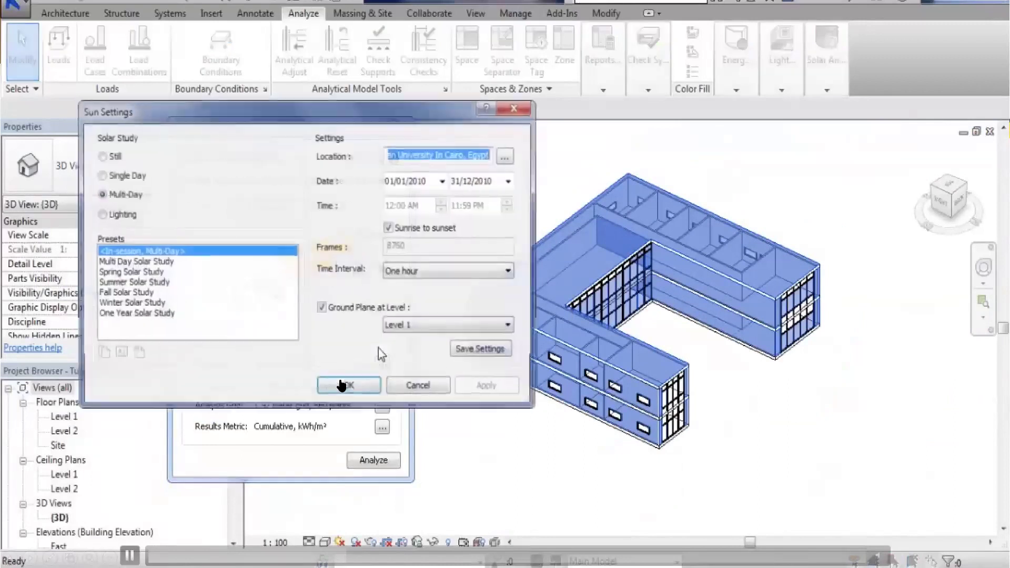
click(113, 176)
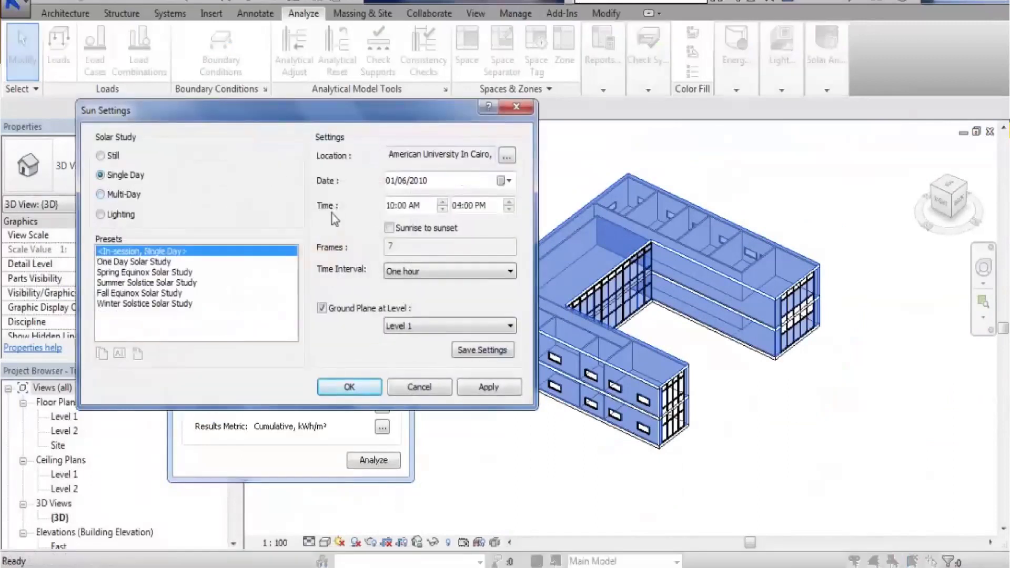
click(131, 272)
click(170, 284)
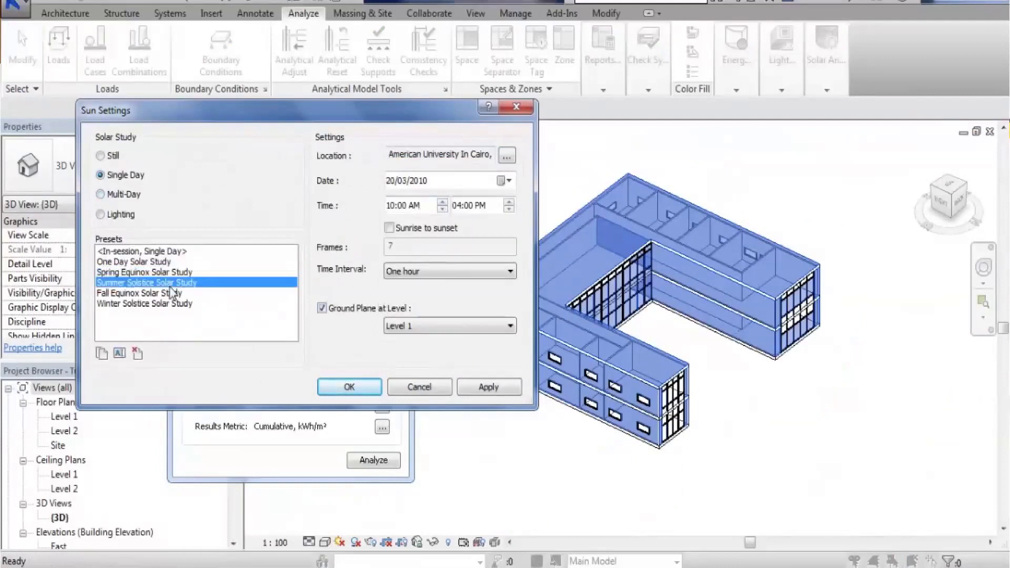
Set the solar study's time interval to one hour.
click(459, 272)
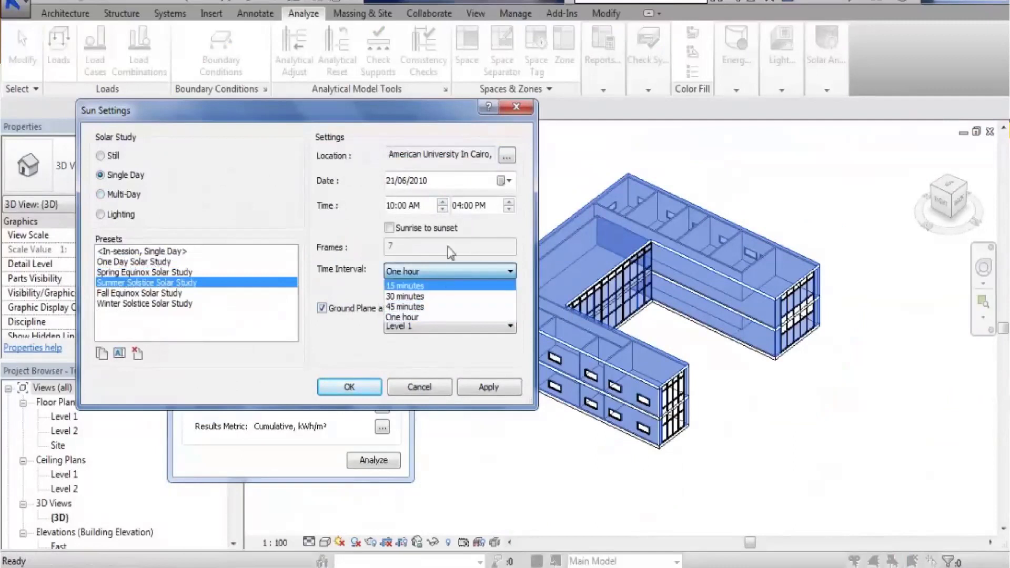
click(448, 271)
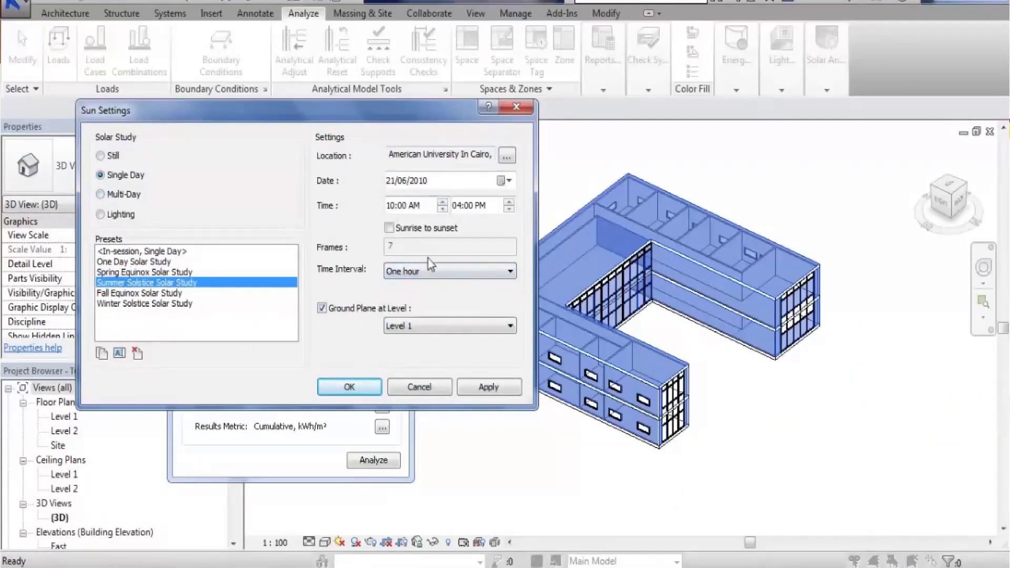
click(428, 271)
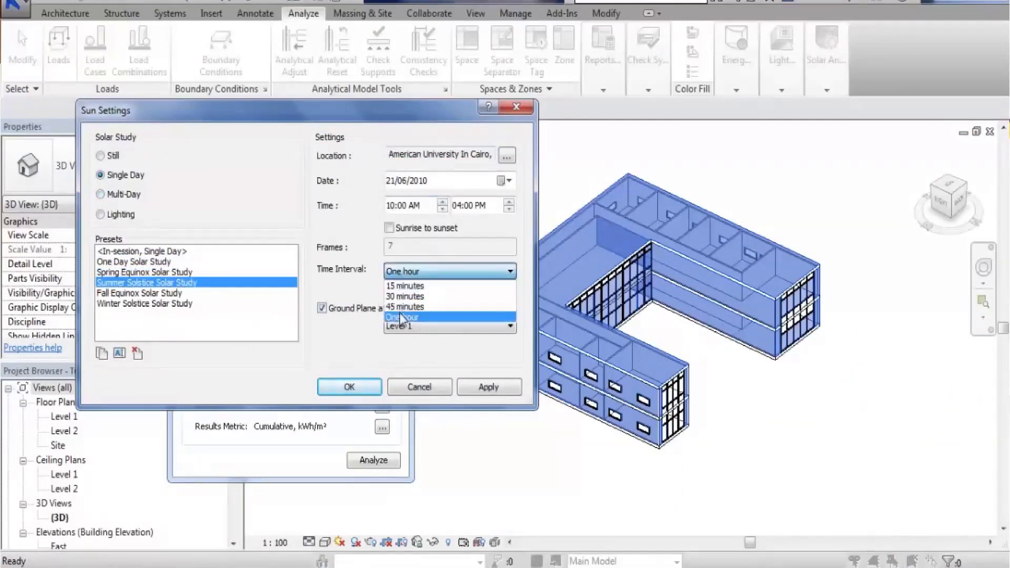
click(400, 317)
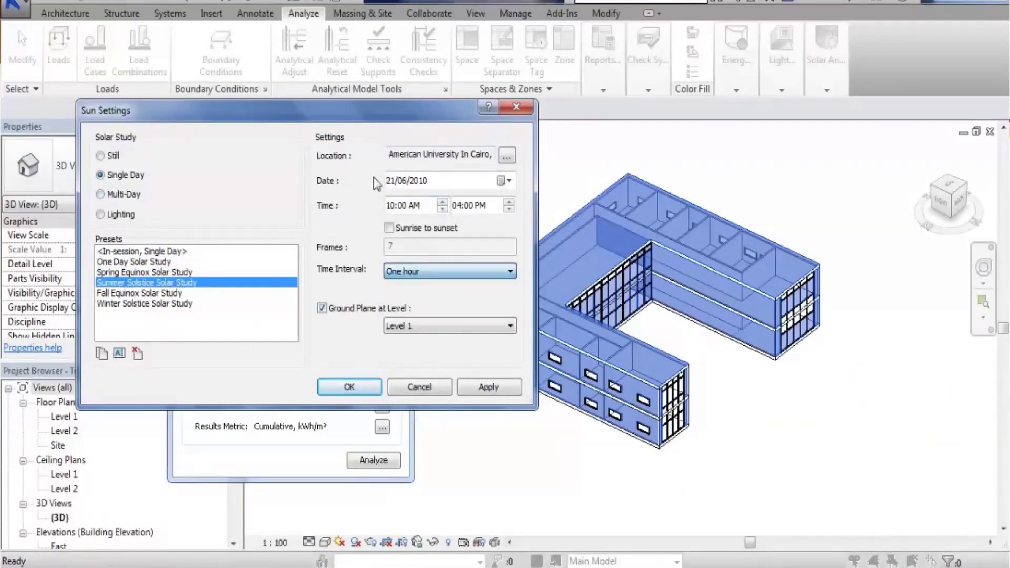
Make the study run from sunrise to sunset with the ground plane at Level 1, and accept the sun settings.
click(500, 187)
click(500, 186)
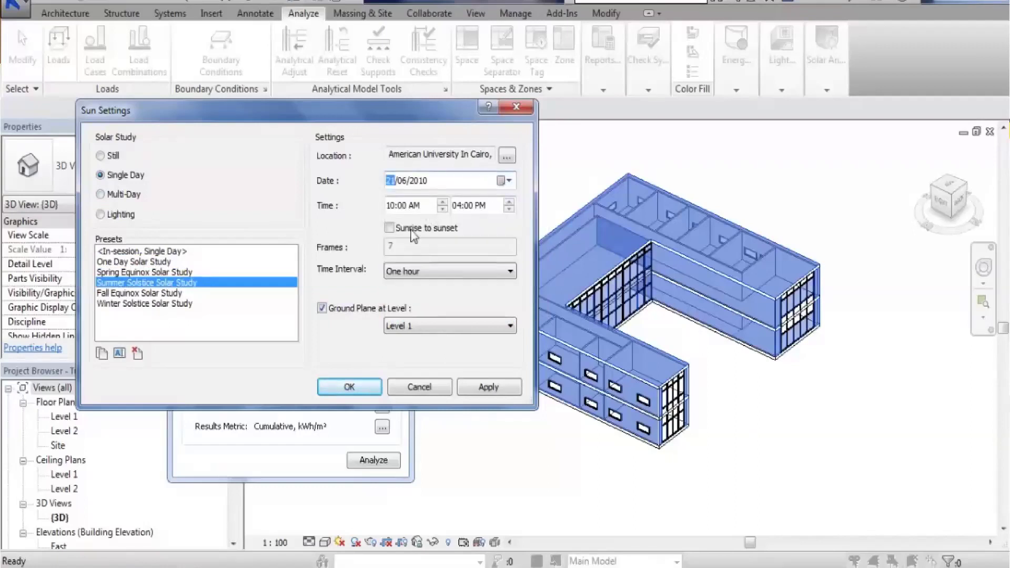
click(391, 228)
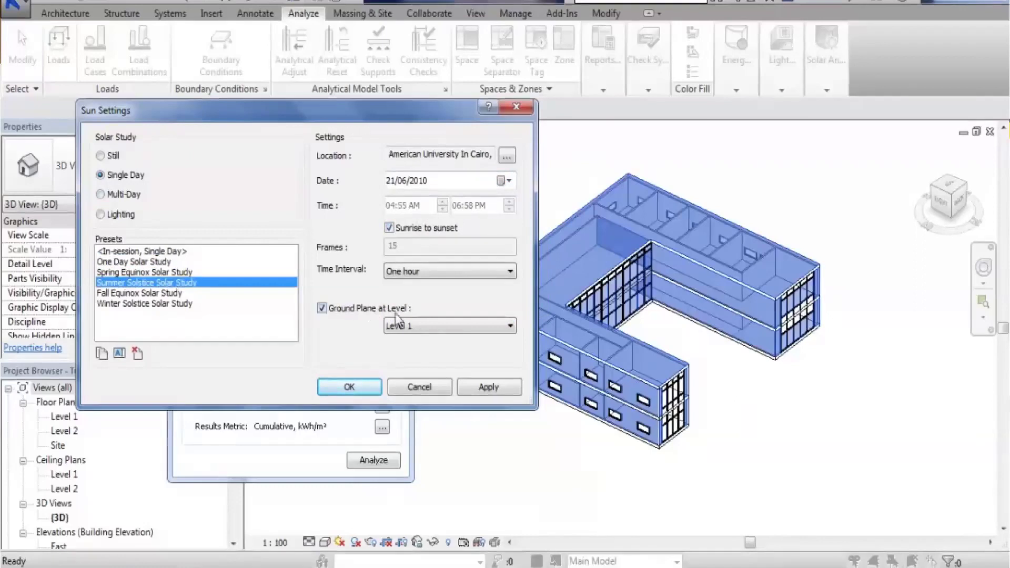
click(424, 326)
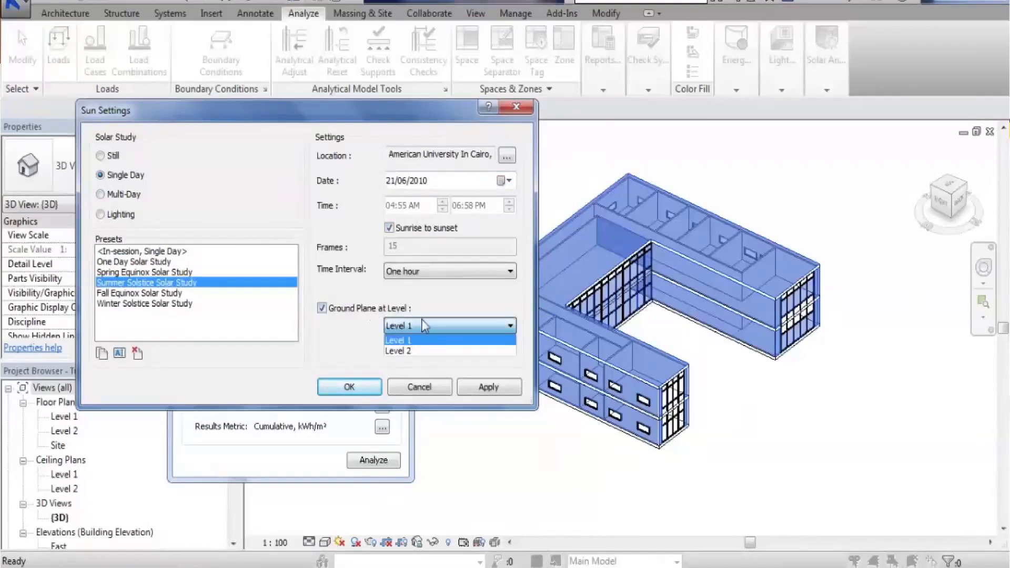
click(424, 326)
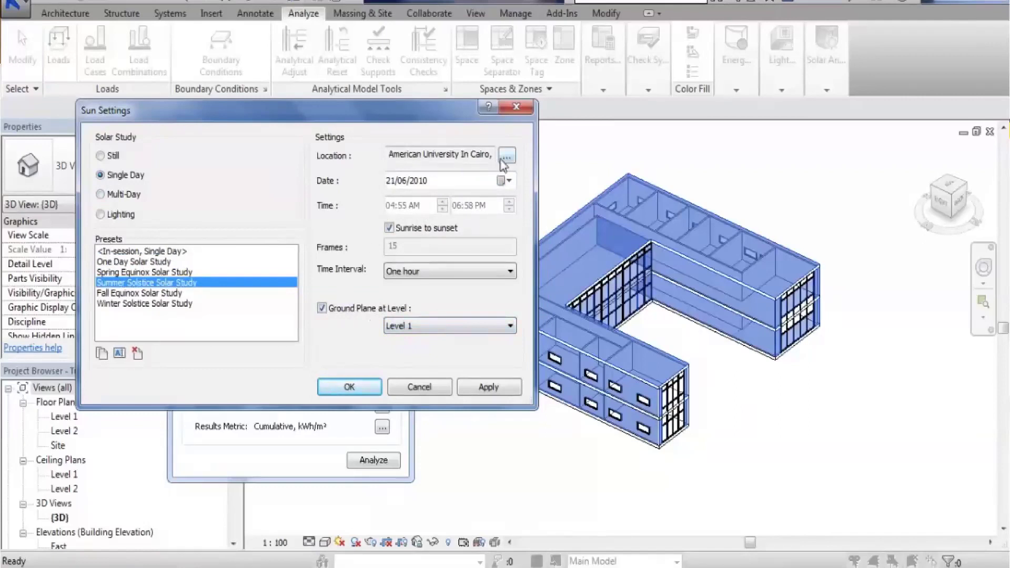
click(349, 386)
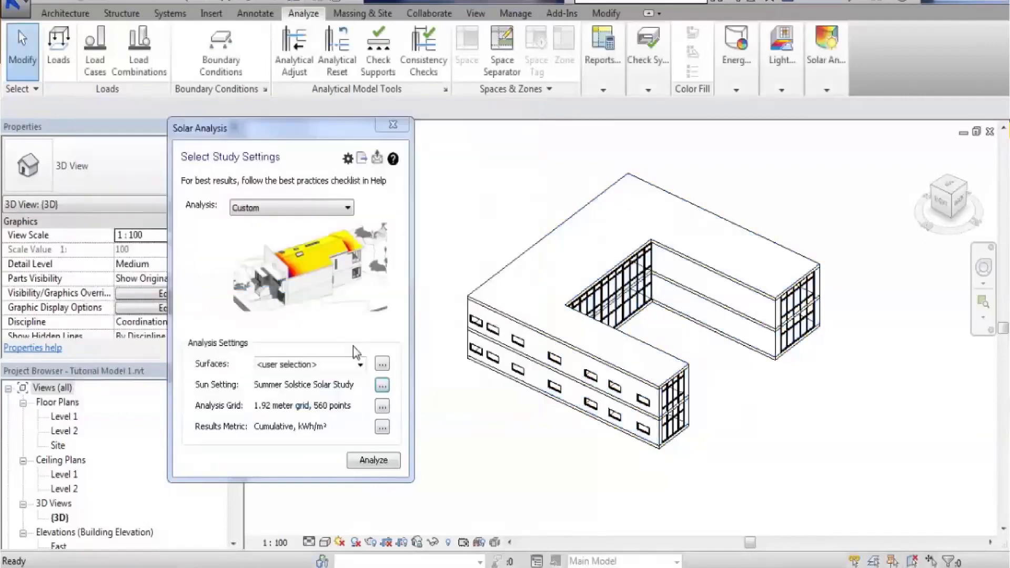
Refine the analysis grid to a spacing of about 0.87 meter.
click(382, 407)
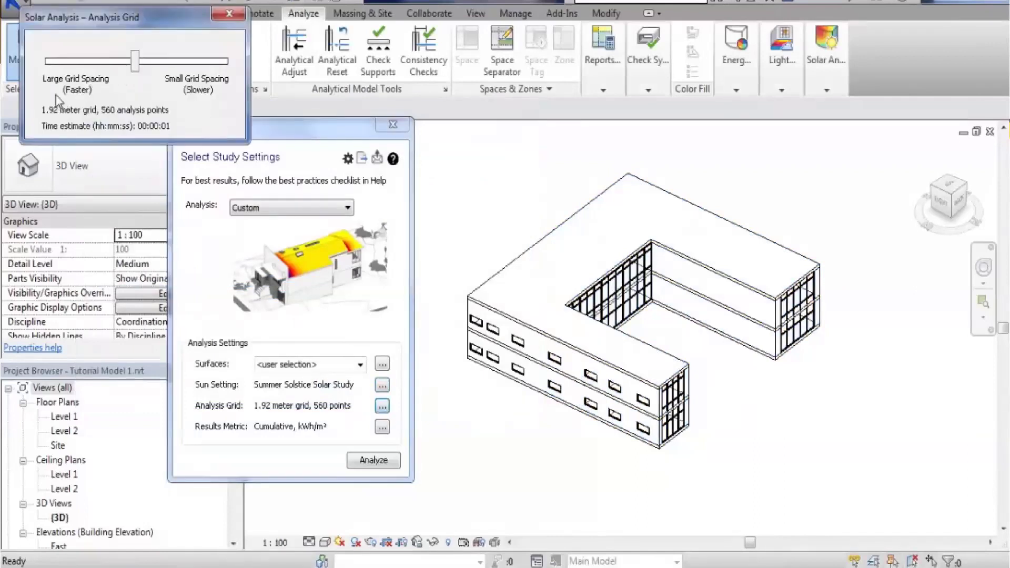
drag(138, 62, 190, 70)
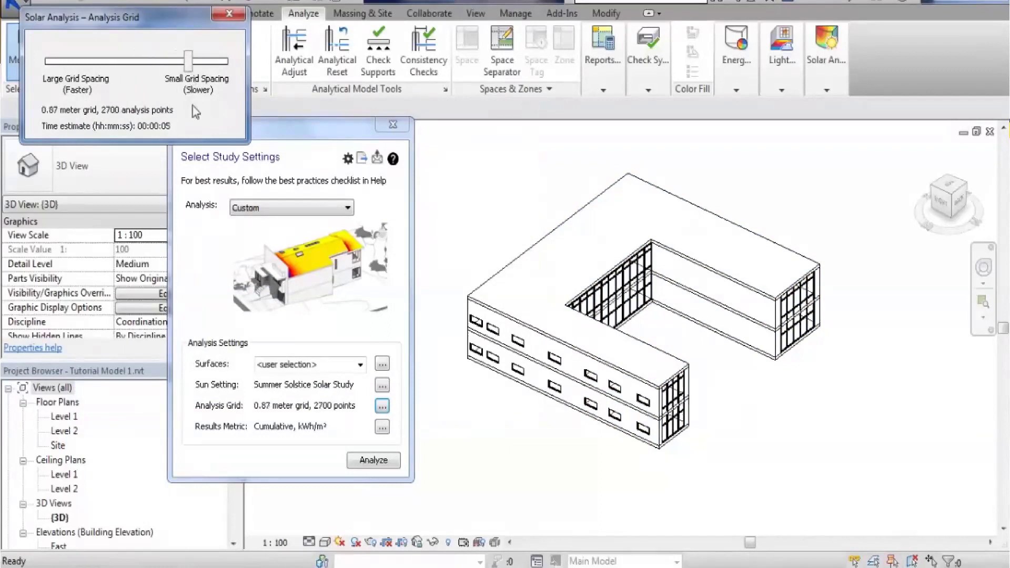
click(230, 14)
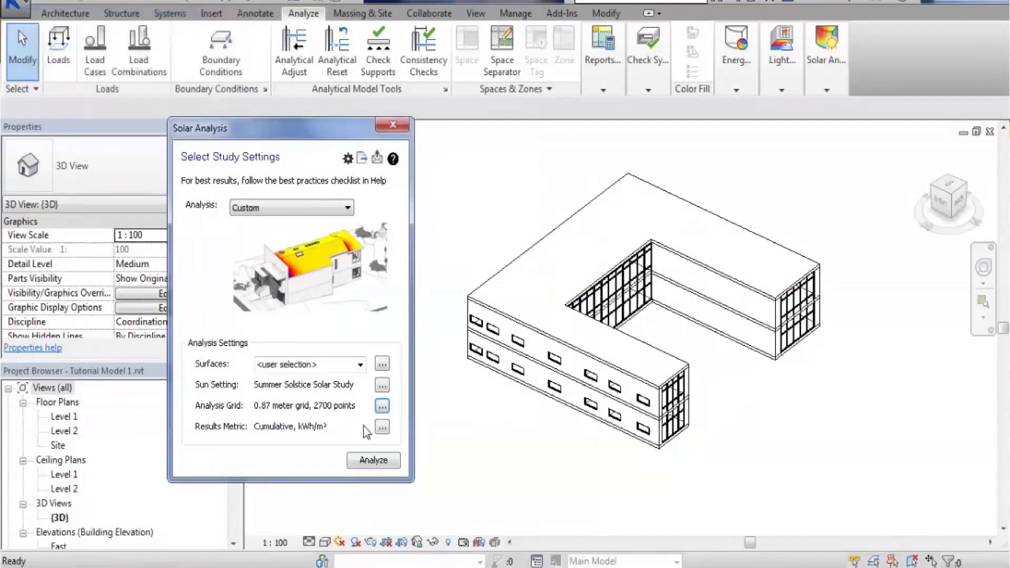
Set the results metric to Peak Hour in Wh/m².
click(384, 428)
click(179, 73)
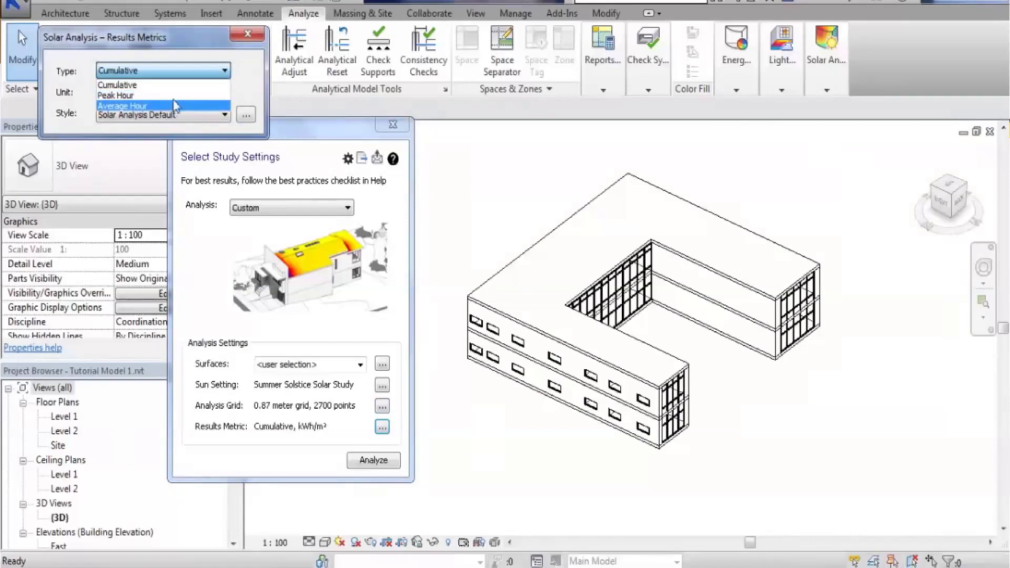
click(174, 95)
click(205, 93)
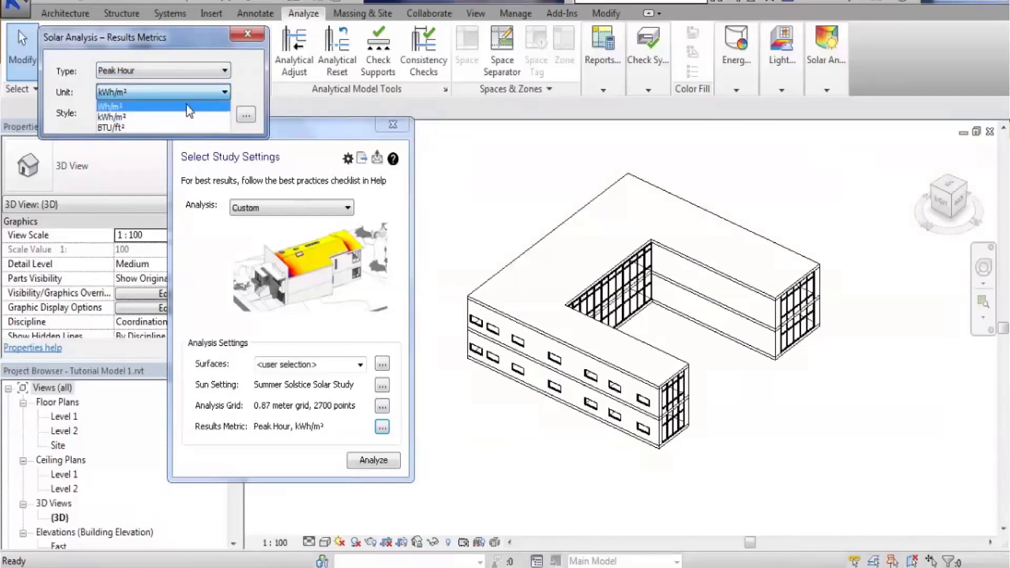
click(190, 106)
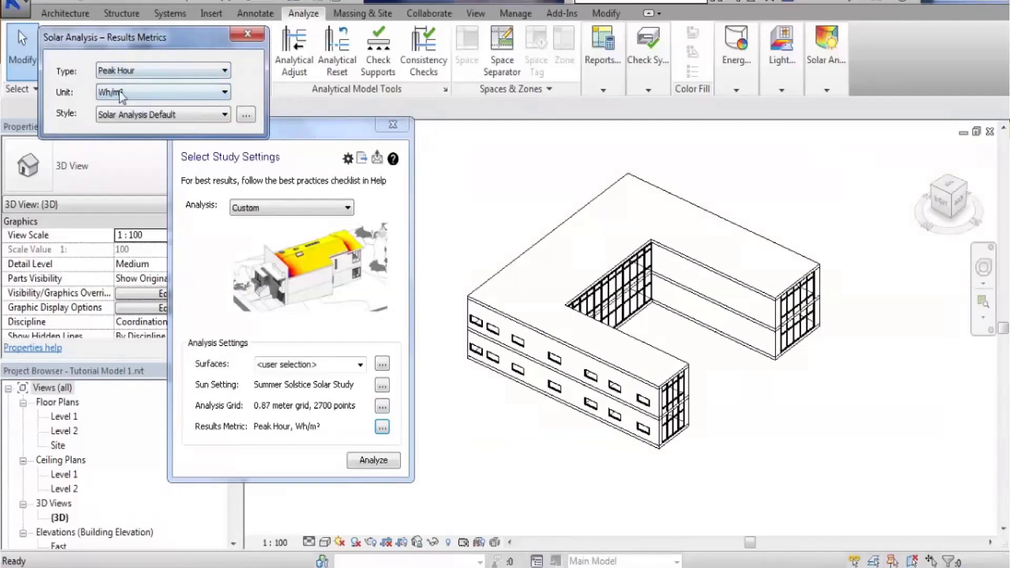
Switch the results metric to Cumulative in kWh/m².
click(186, 71)
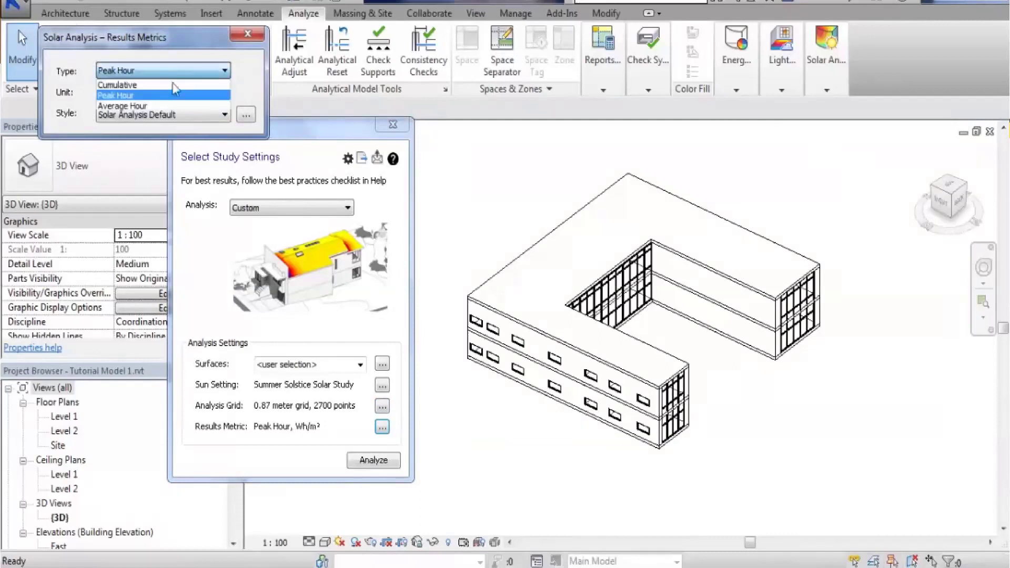
click(171, 89)
click(174, 92)
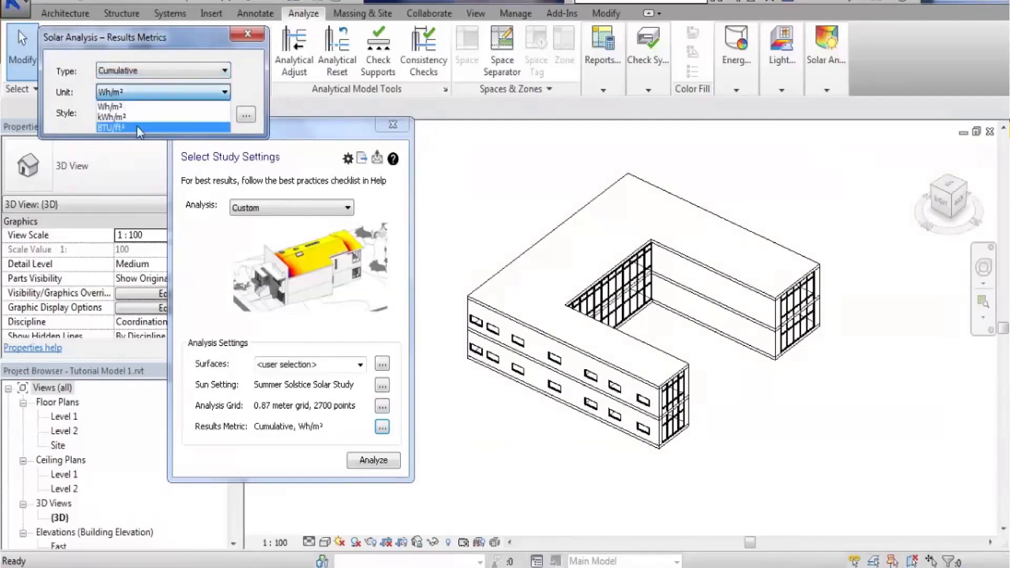
click(142, 115)
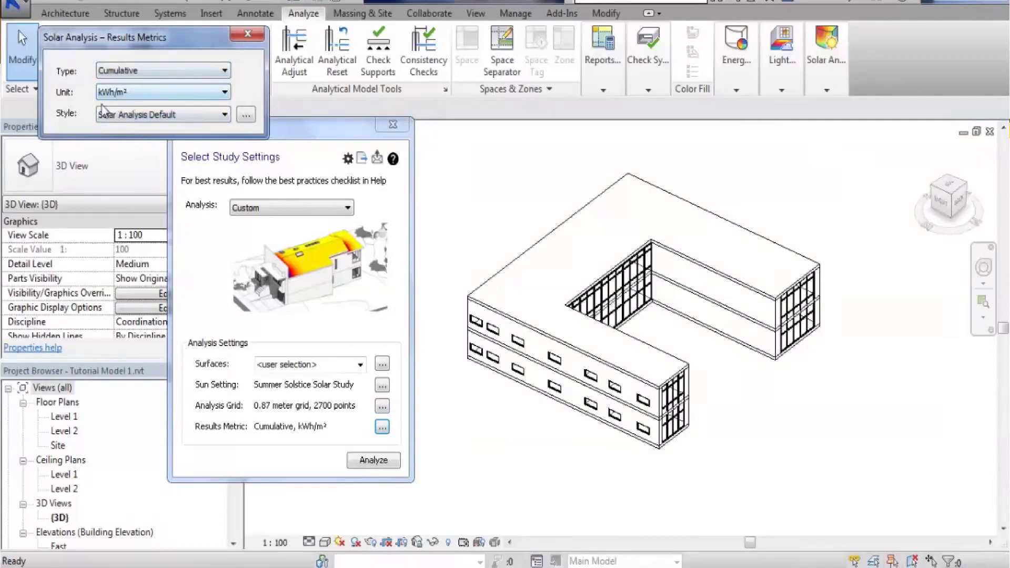
Set the results metric type to Average Hour with Wh/m² as the unit.
click(154, 70)
click(134, 107)
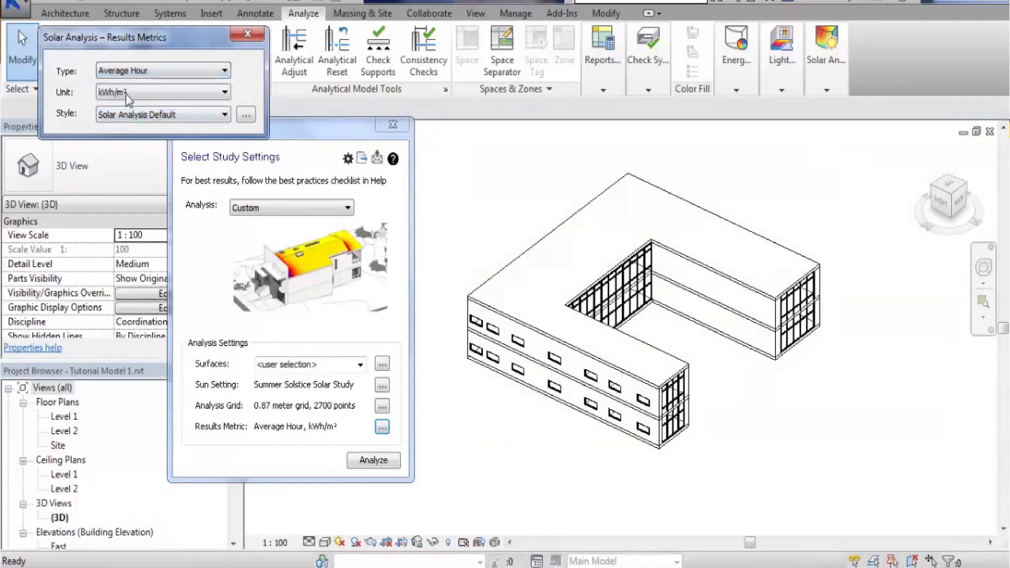
click(128, 93)
click(118, 107)
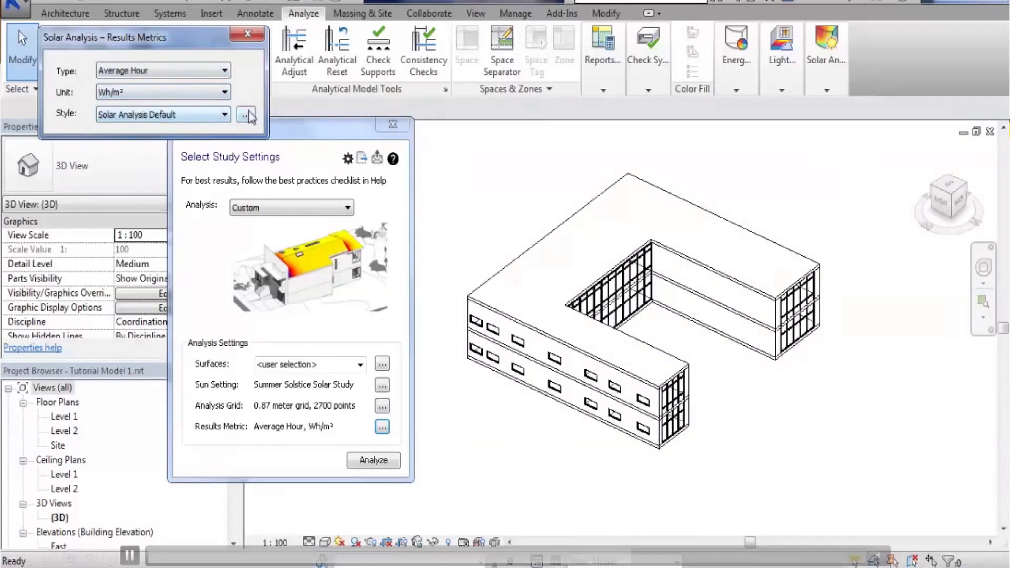
Compare the color mappings of the annual, daily and hourly solar analysis display styles.
click(246, 116)
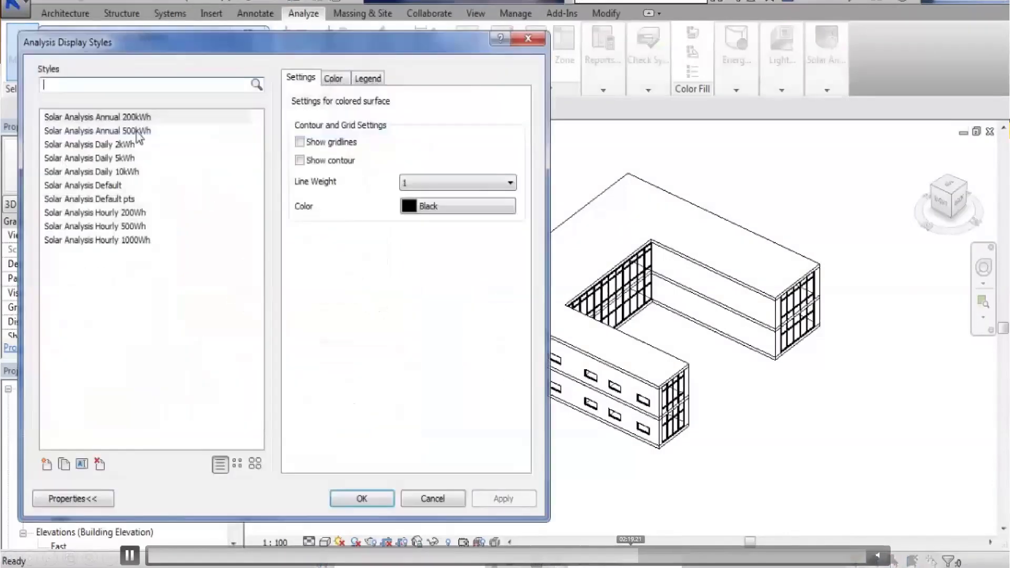
click(333, 78)
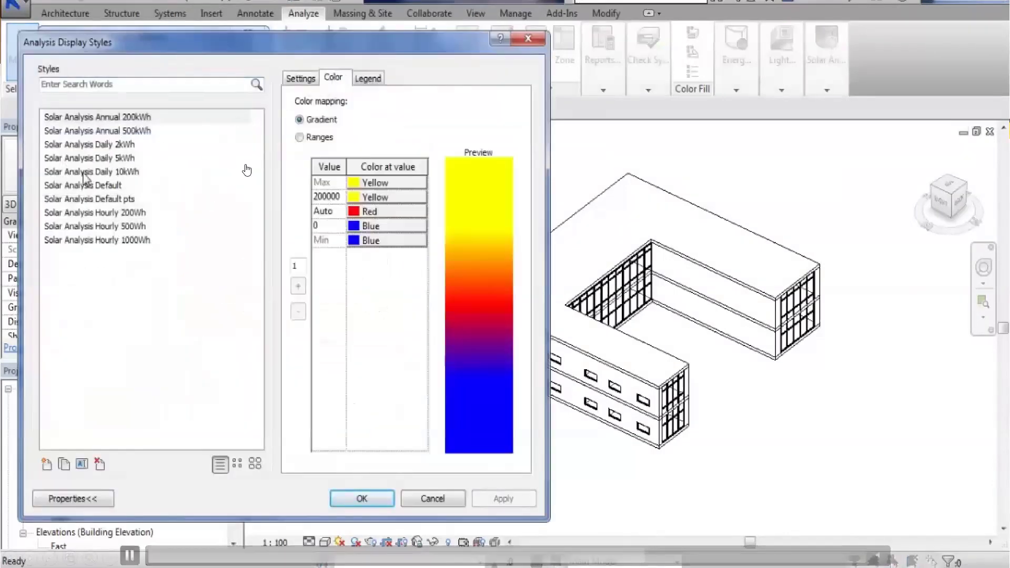
click(117, 121)
click(117, 132)
click(110, 145)
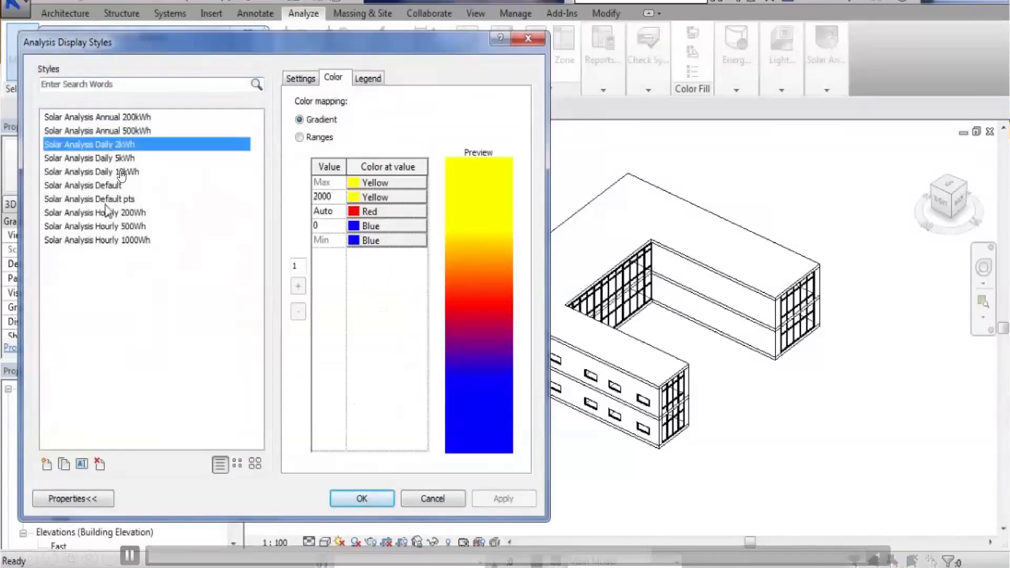
click(120, 173)
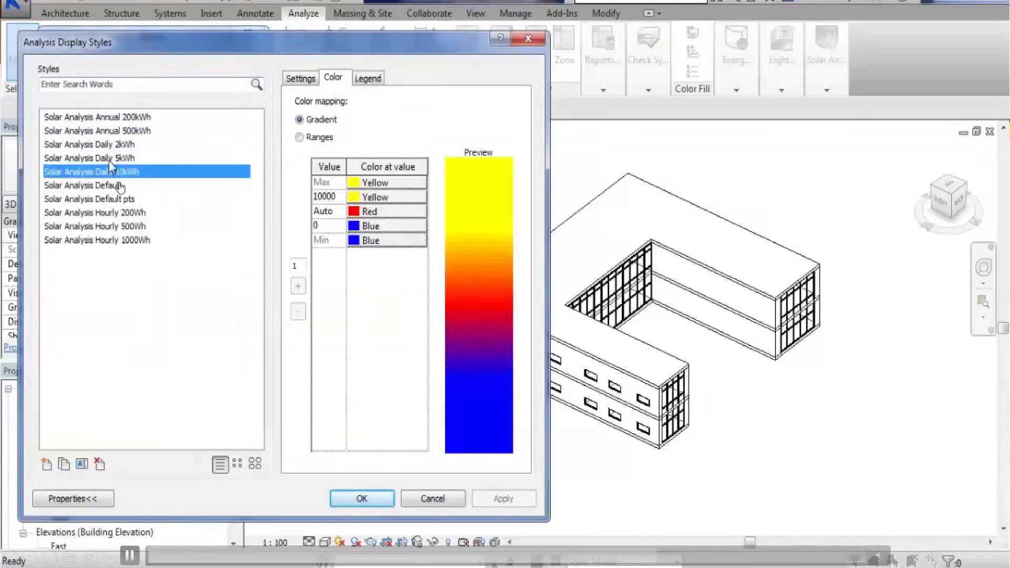
click(117, 214)
click(110, 230)
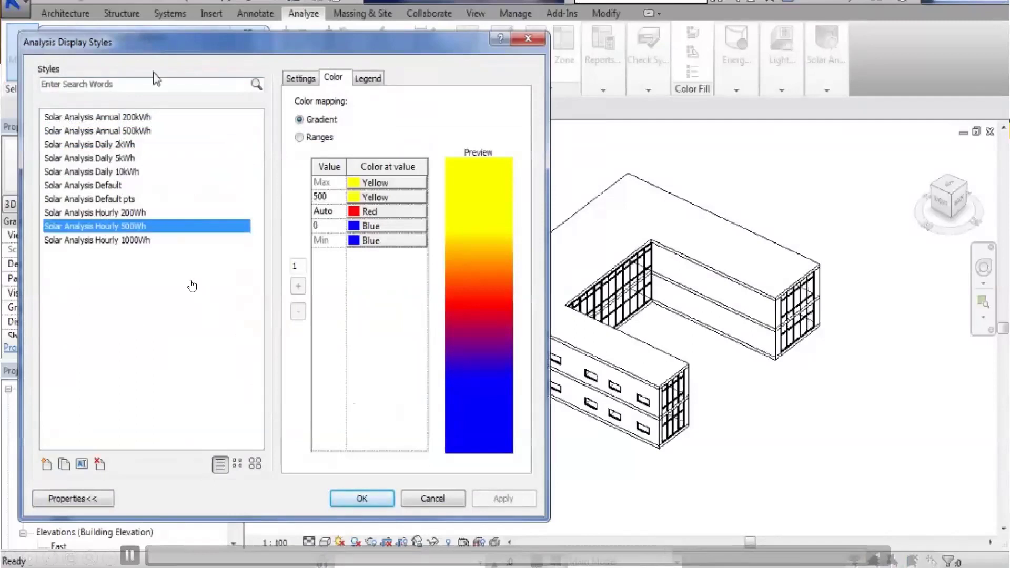
drag(145, 50, 371, 34)
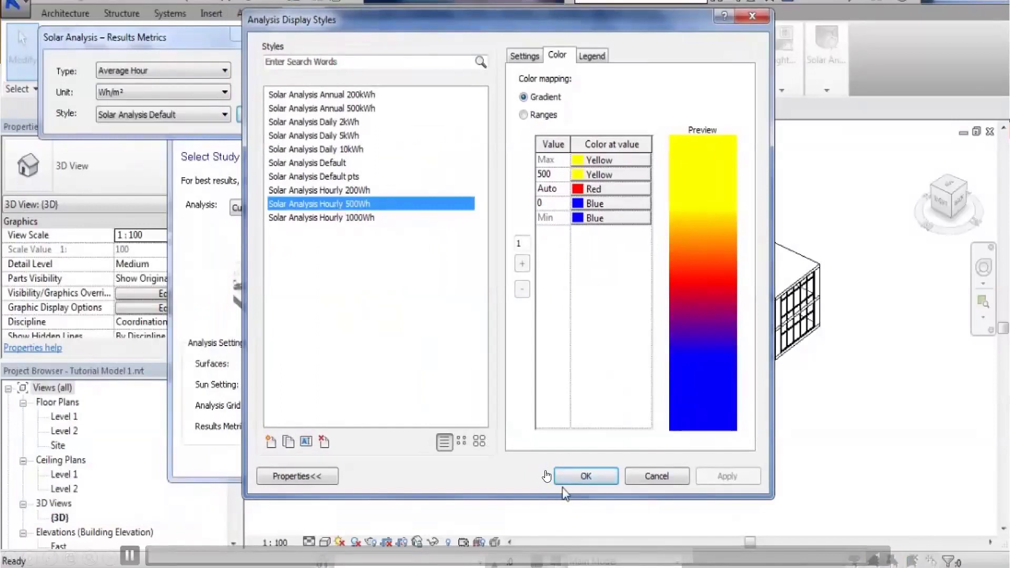
click(582, 476)
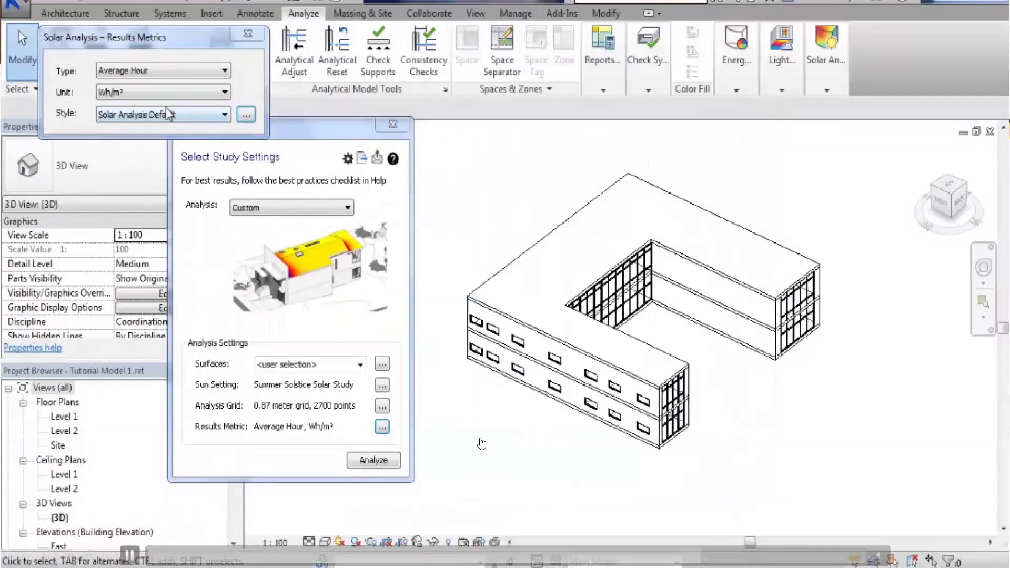
Run the solar analysis with the chosen settings and move the results legend beside the building.
click(248, 34)
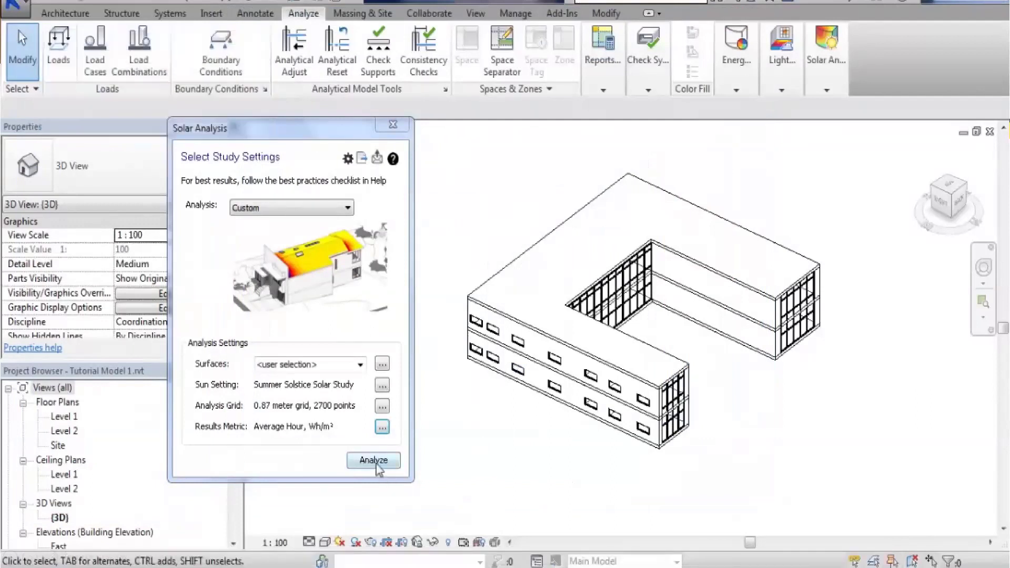
click(374, 461)
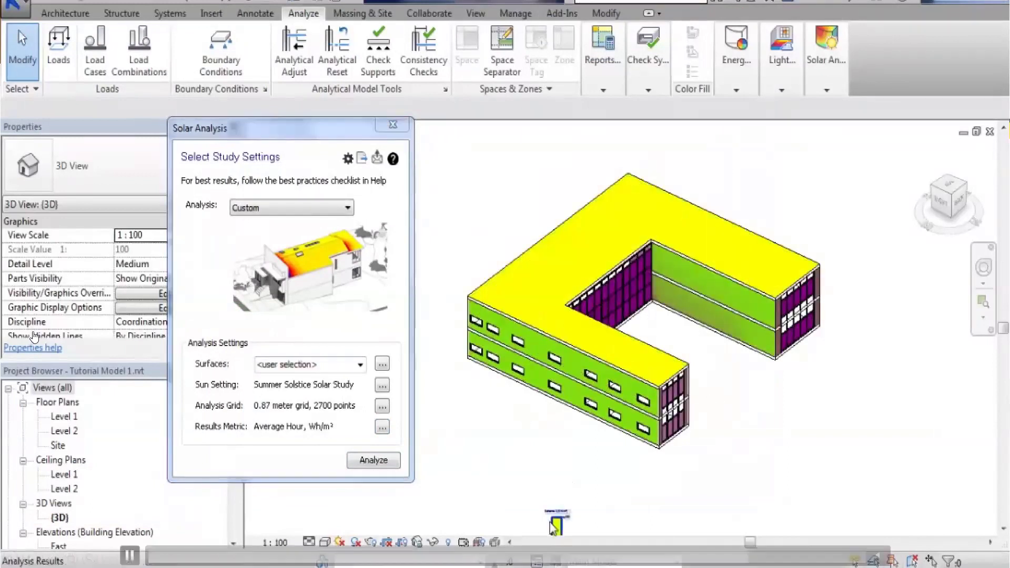
click(840, 303)
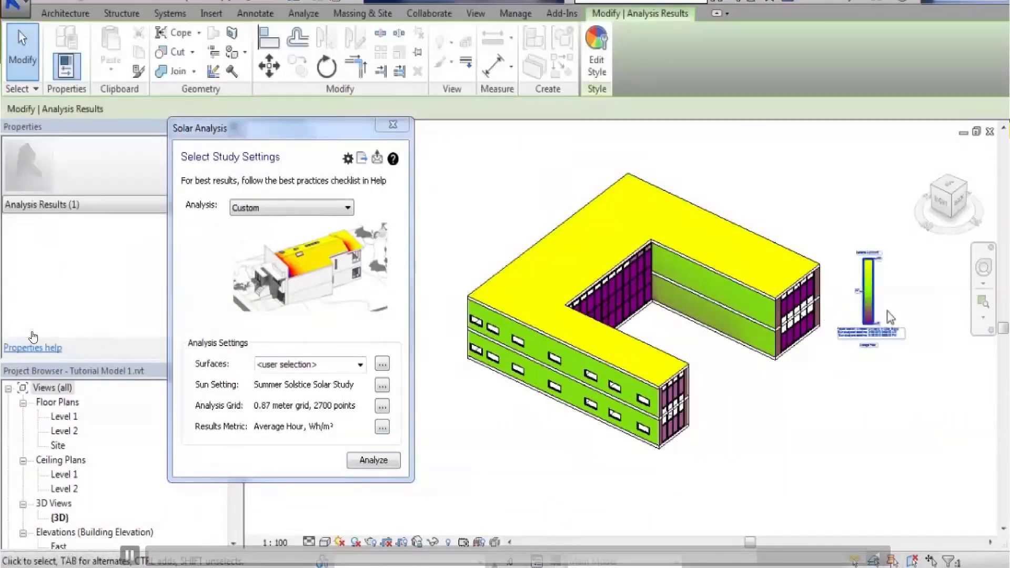
Examine the legend's scale and study period, and inspect the colored surfaces from the back of the building.
scroll(890, 317, up, 5)
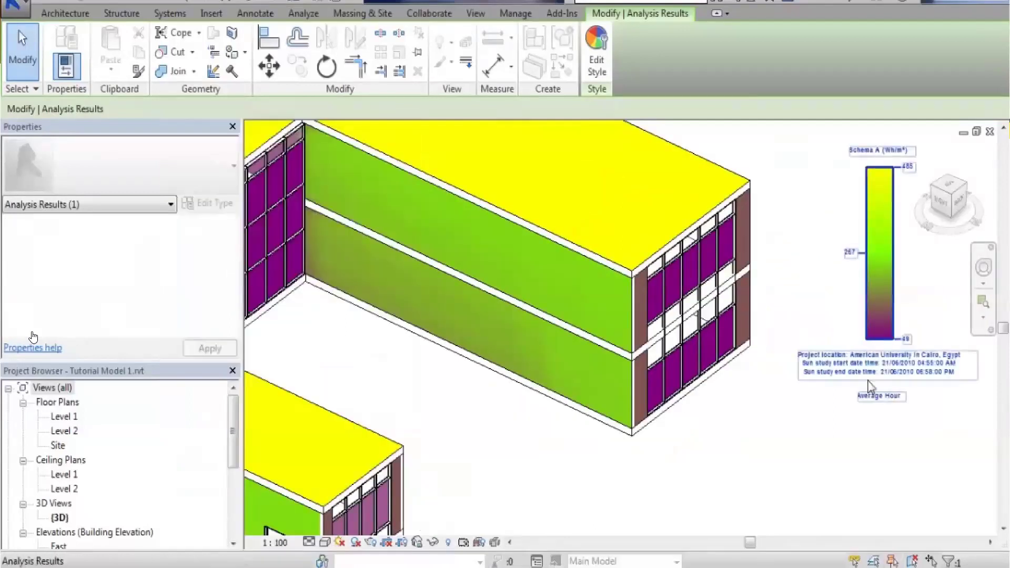
scroll(868, 387, down, 5)
shift+middle_drag(789, 379, 605, 388)
click(748, 350)
scroll(762, 348, down, 3)
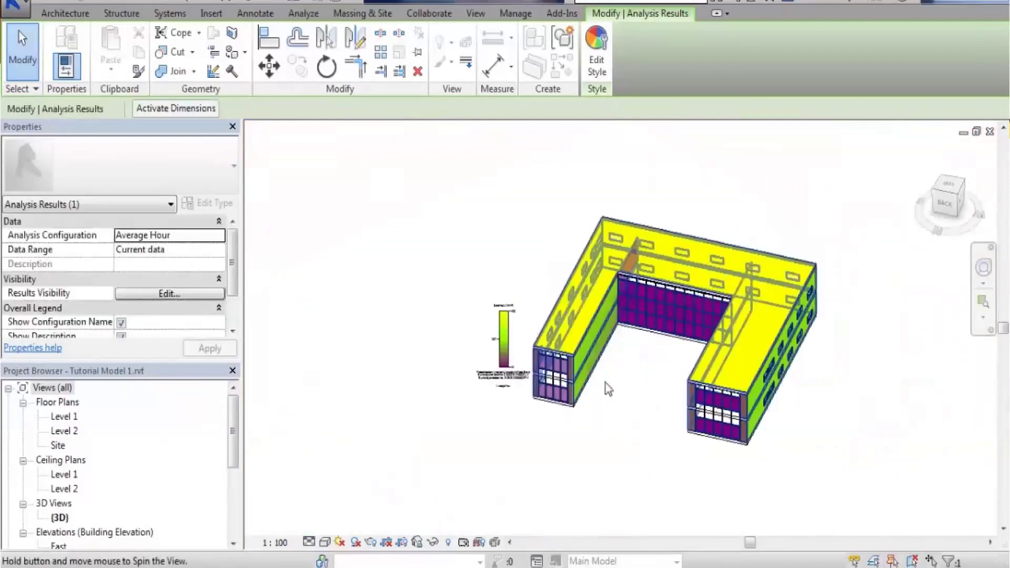
Examine the Average Hour legend's maximum and minimum values and study dates against the building's roof and facade colors.
scroll(610, 379, up, 4)
click(613, 374)
scroll(613, 374, down, 3)
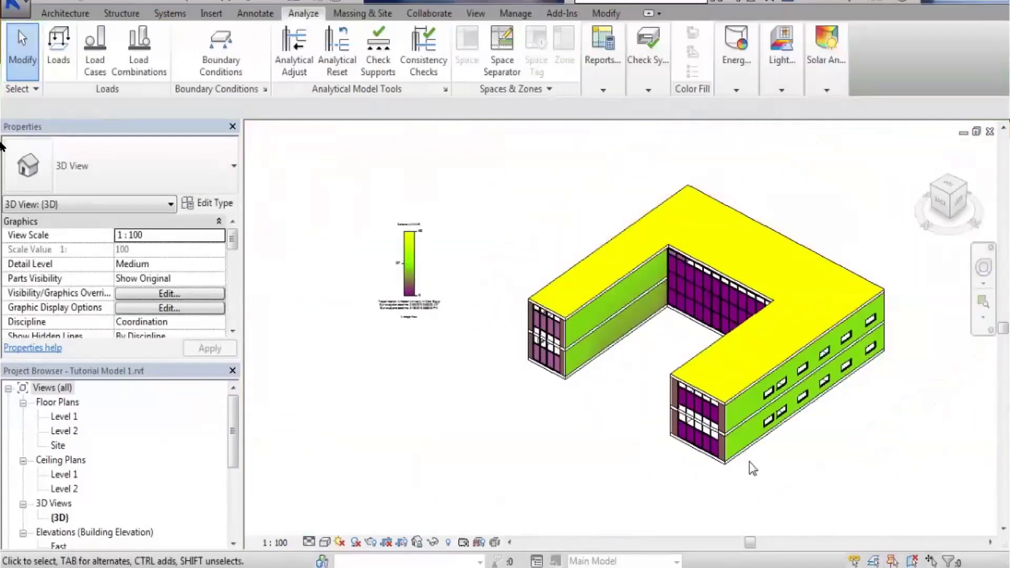
shift+middle_drag(742, 452, 526, 273)
scroll(495, 261, up, 5)
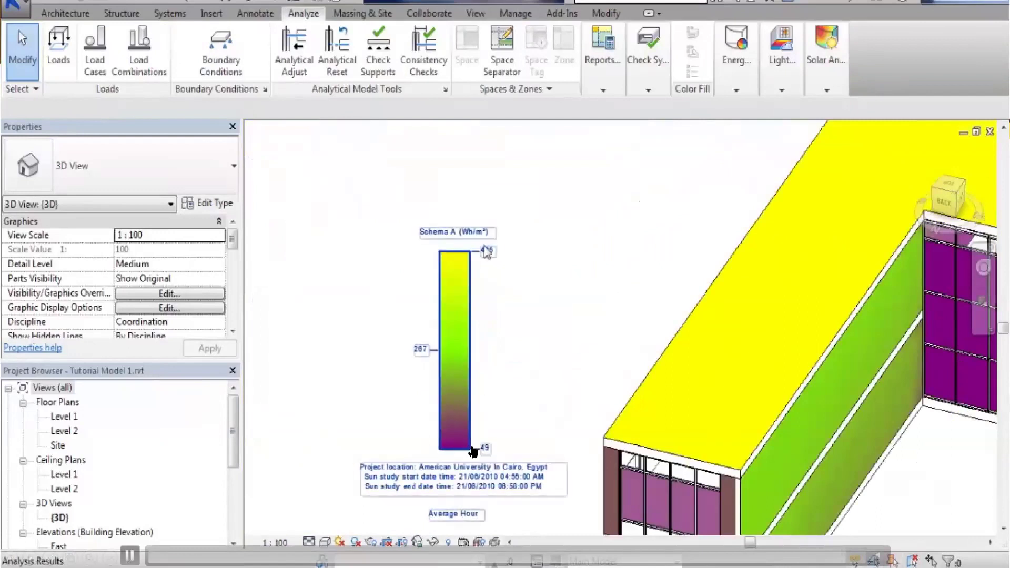
scroll(708, 338, down, 3)
middle_drag(708, 338, 570, 252)
scroll(383, 387, up, 2)
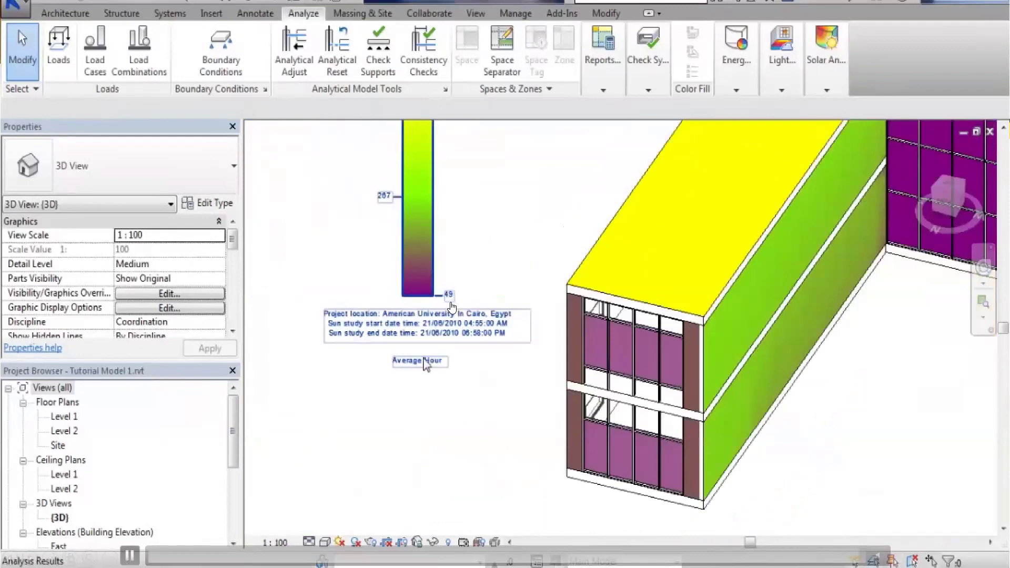
scroll(659, 307, down, 2)
middle_drag(659, 307, 562, 388)
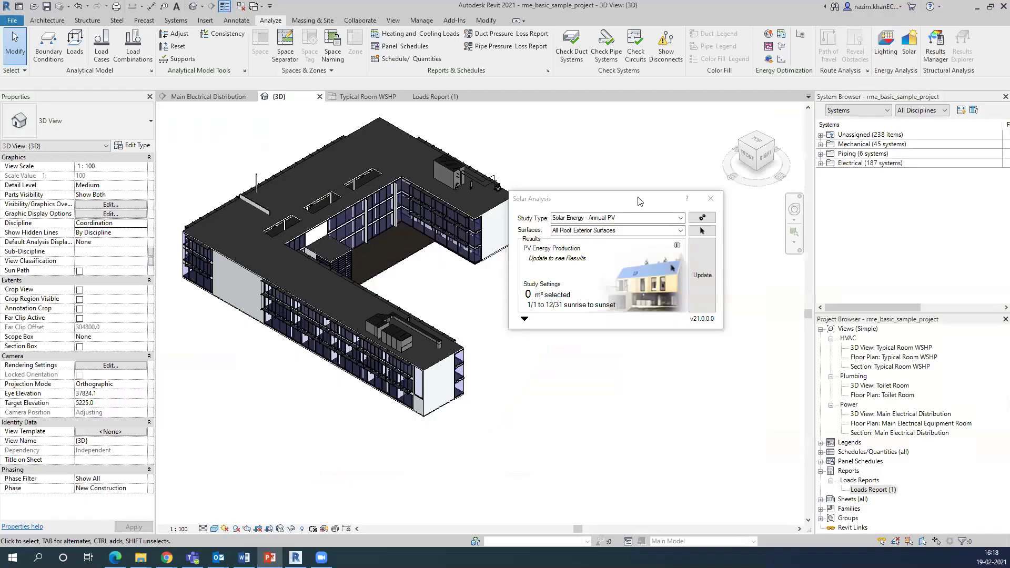
Try to define the surfaces for the Solar Energy - Annual PV study on the U-shaped building.
drag(625, 186, 658, 179)
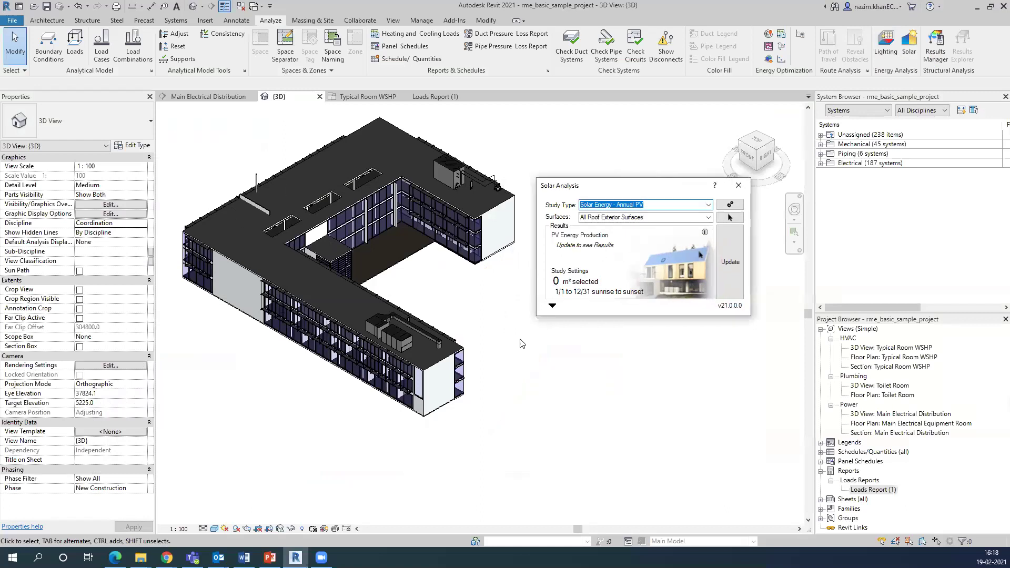
drag(586, 190, 489, 209)
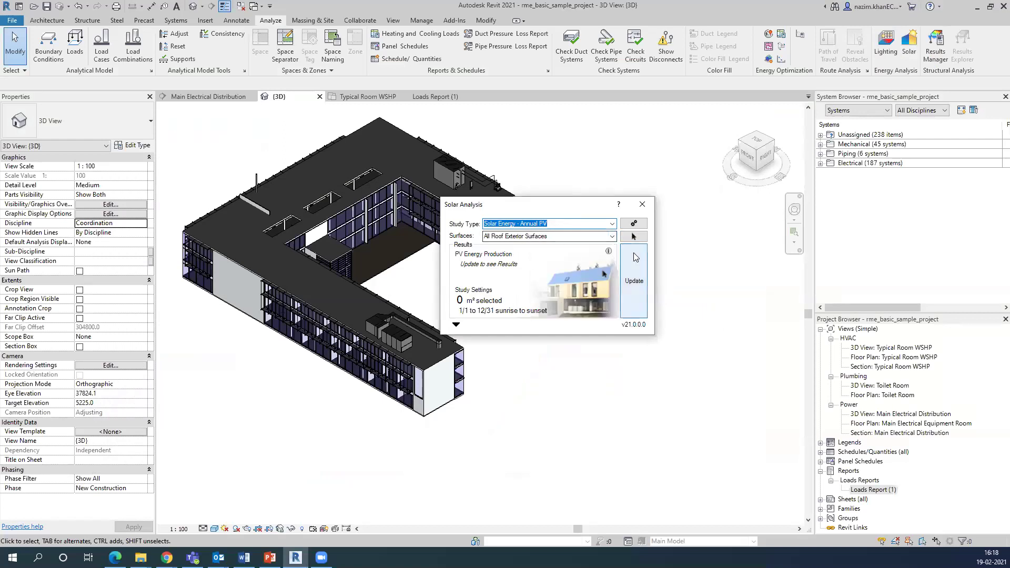
click(635, 268)
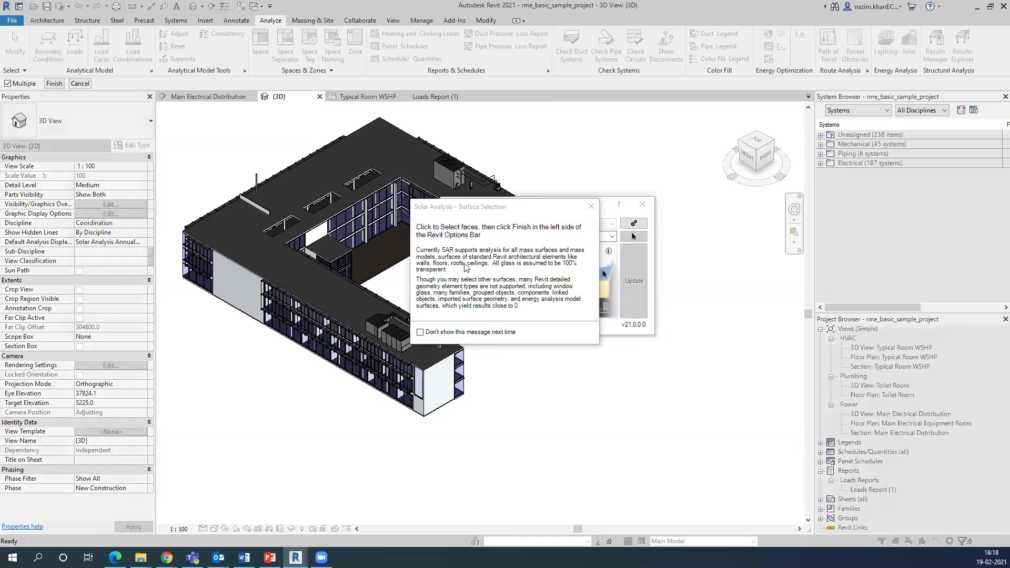
click(54, 83)
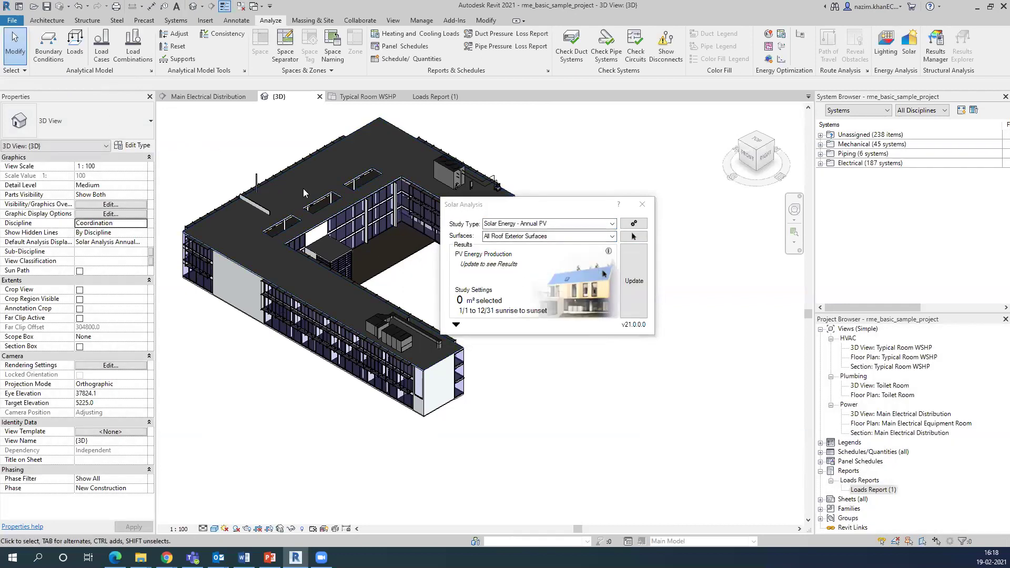
Restart the surface selection for the annual PV study and finish it as a custom selection of building surfaces.
drag(530, 212, 578, 192)
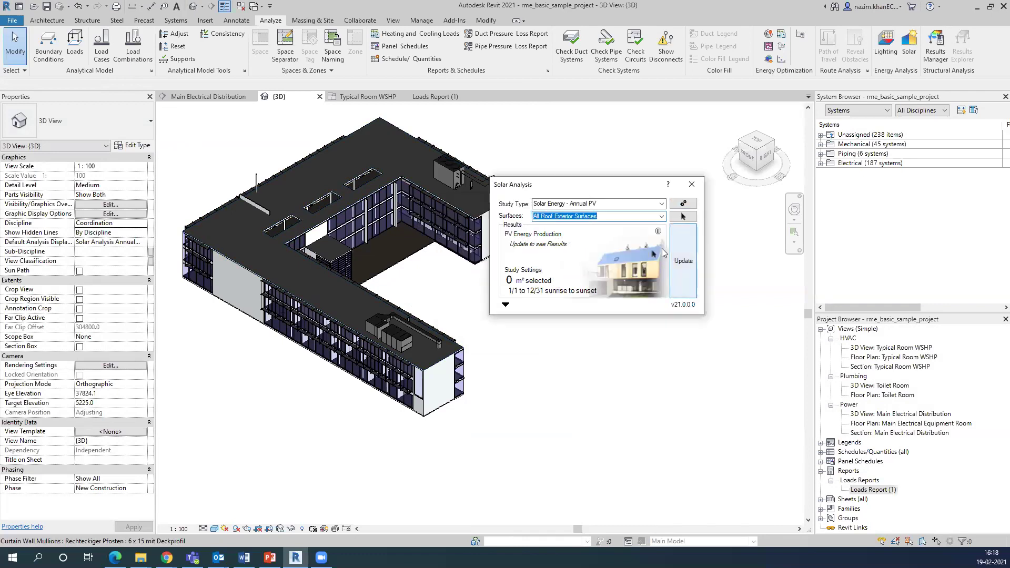
click(678, 217)
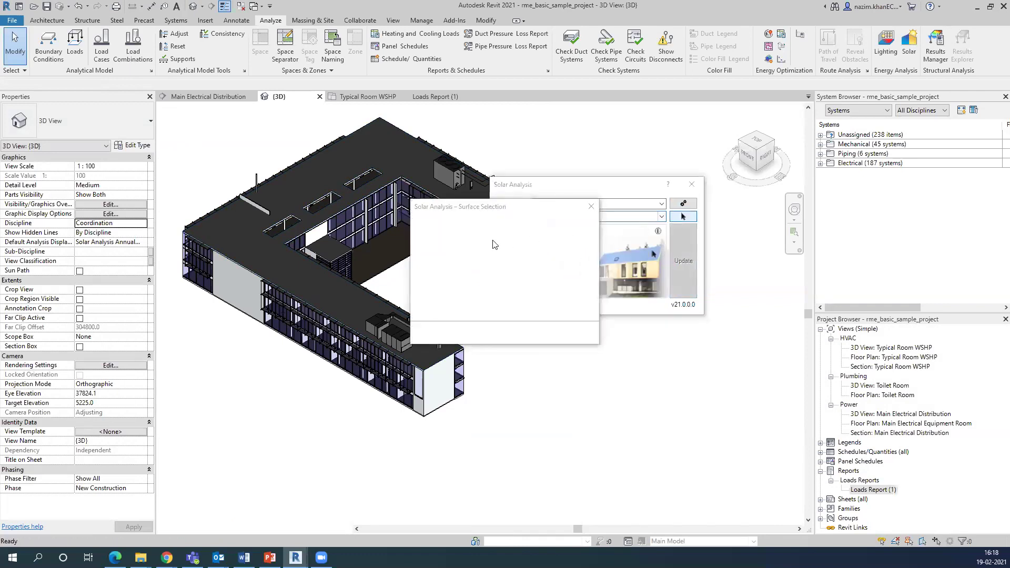
click(592, 206)
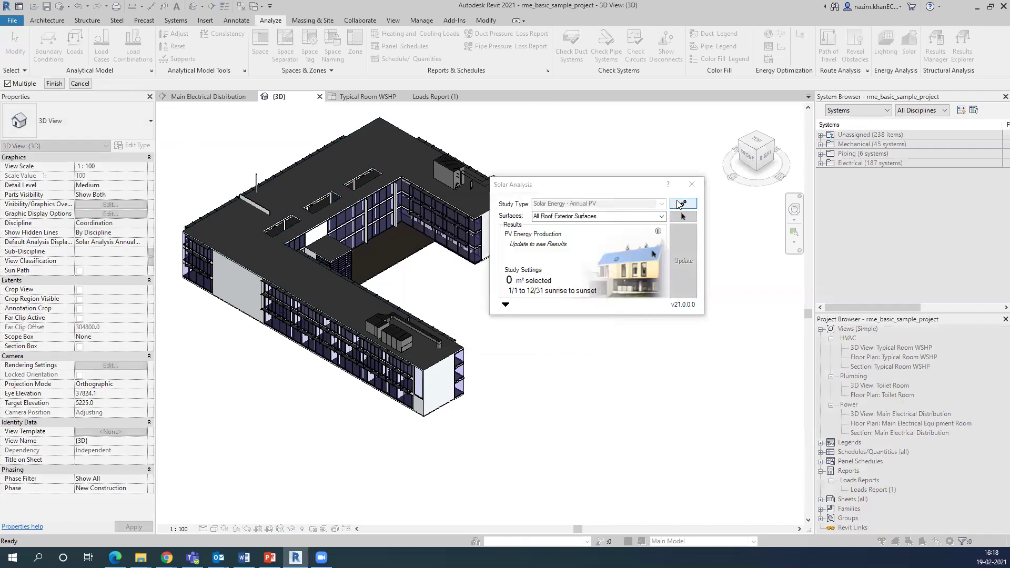
click(54, 84)
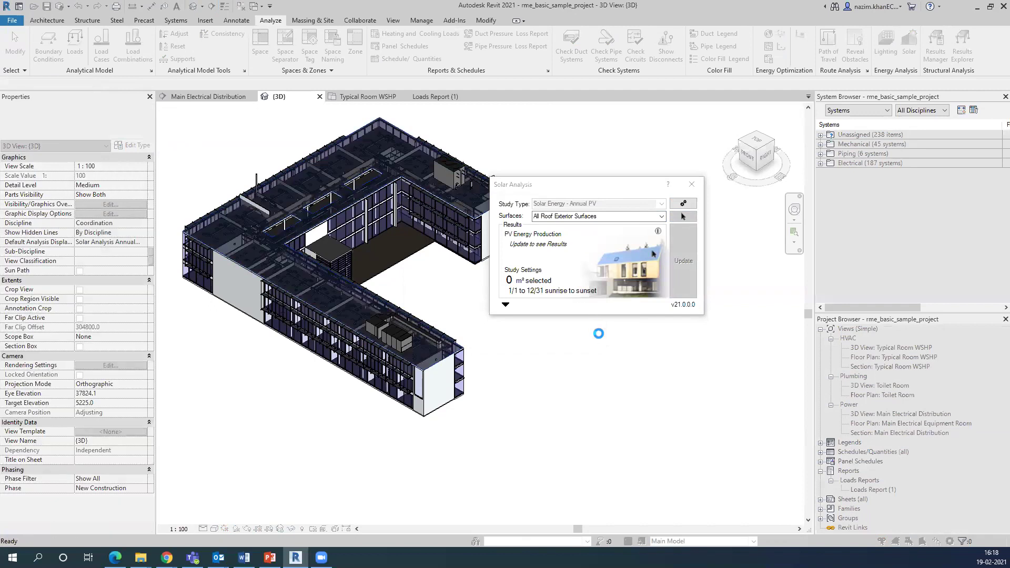
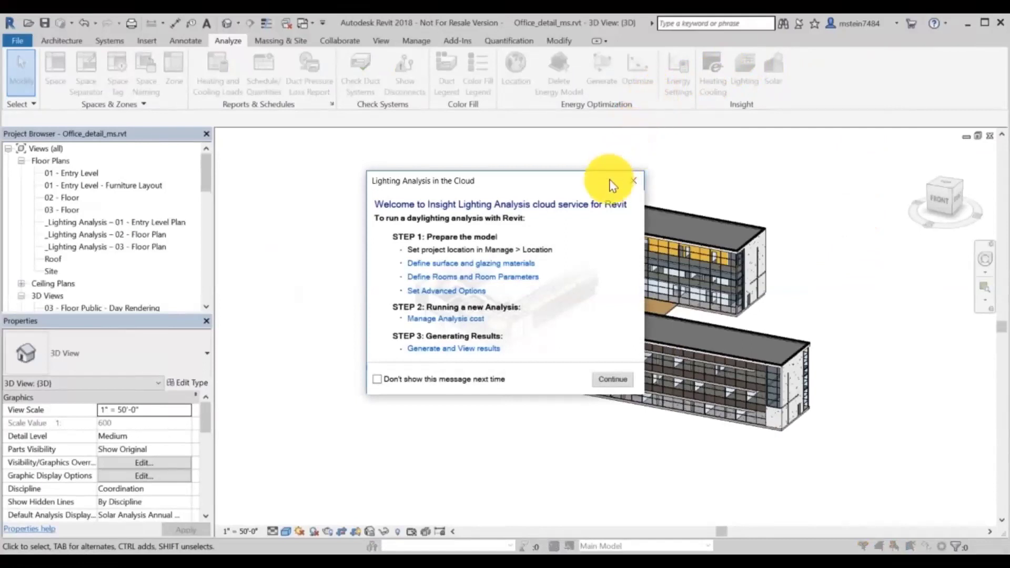
Start a new cloud lighting analysis of the office model with Illuminance Analysis as its type.
click(612, 379)
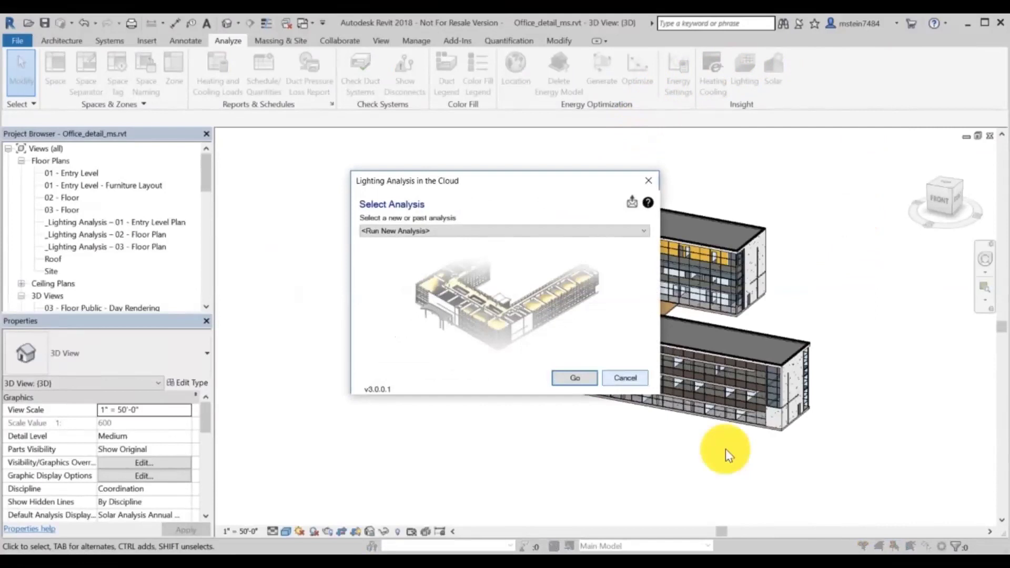
click(643, 233)
click(773, 276)
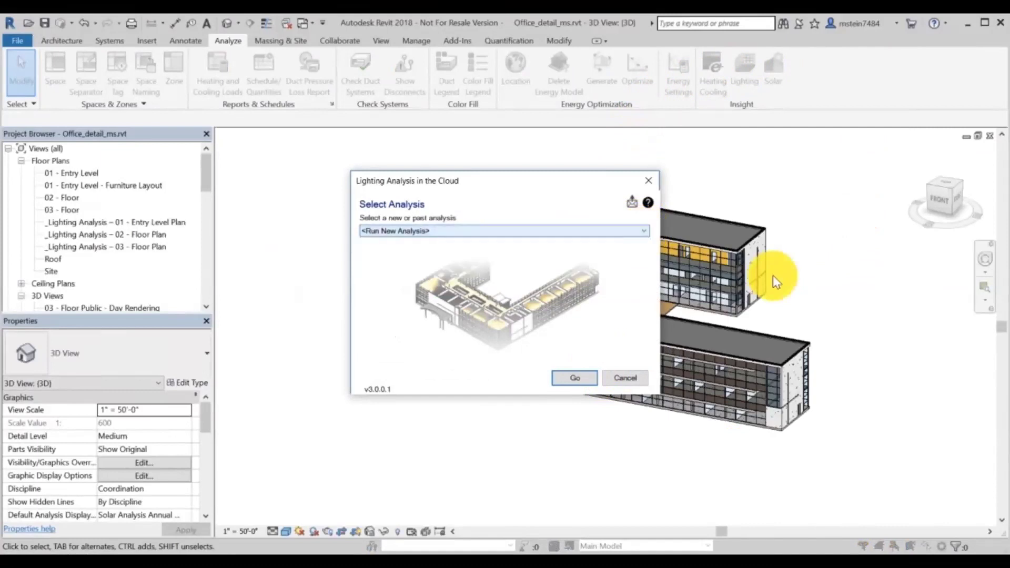
click(575, 378)
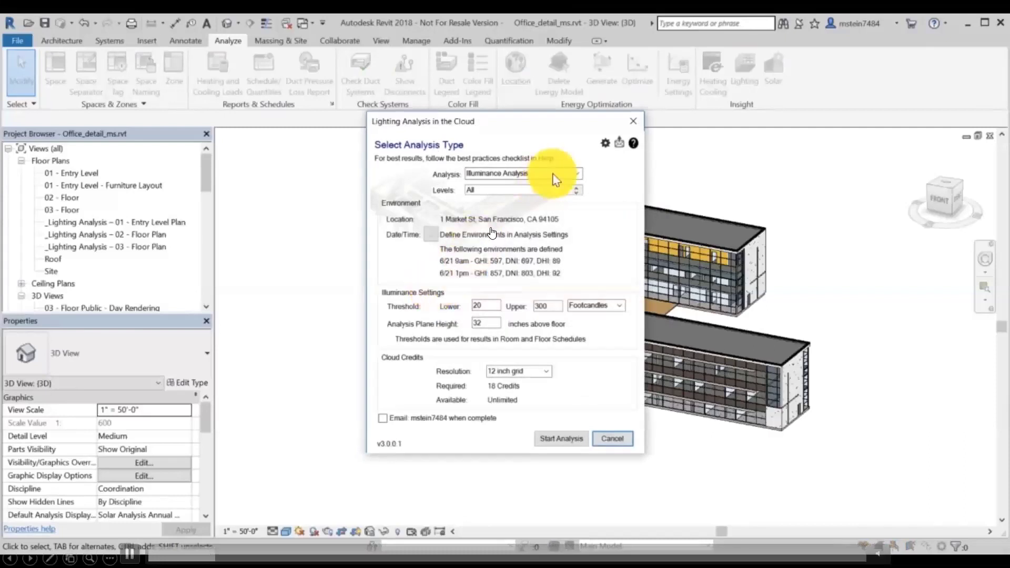
click(465, 174)
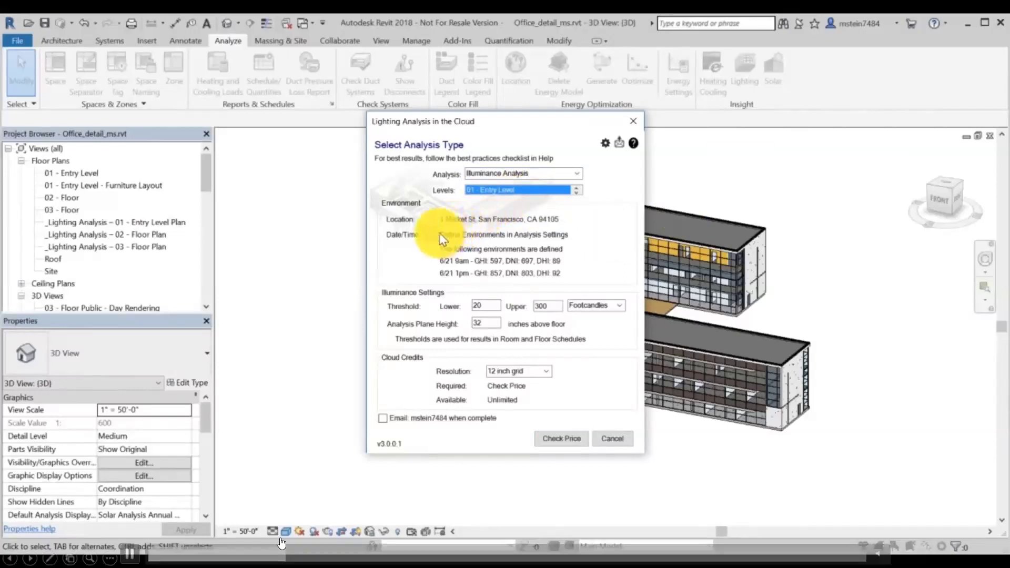
Skip ahead in the lighting demo video to the illuminance results on the entry level plan and examine them.
click(321, 554)
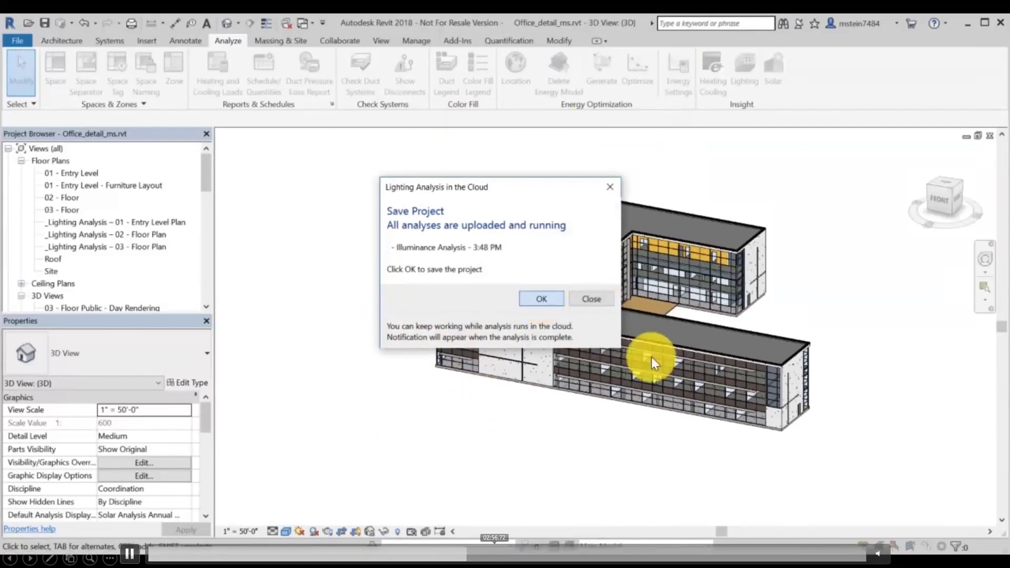
click(509, 554)
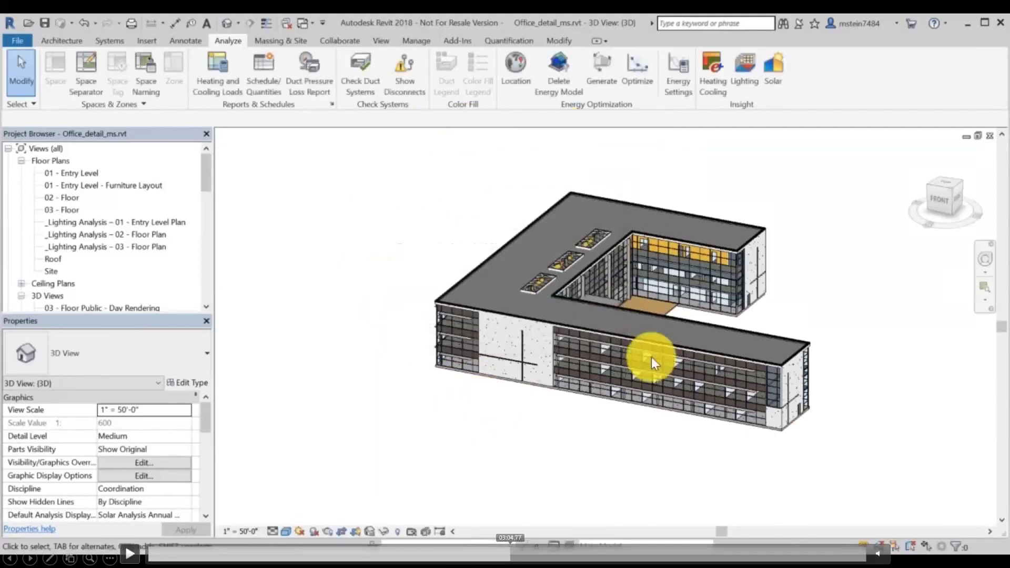
click(539, 554)
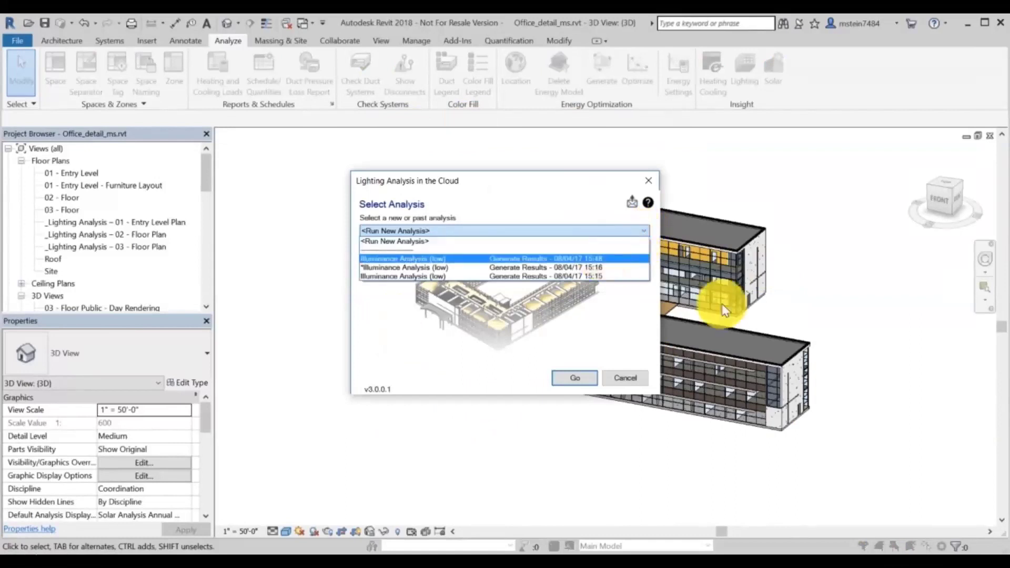
mouse_move(518, 549)
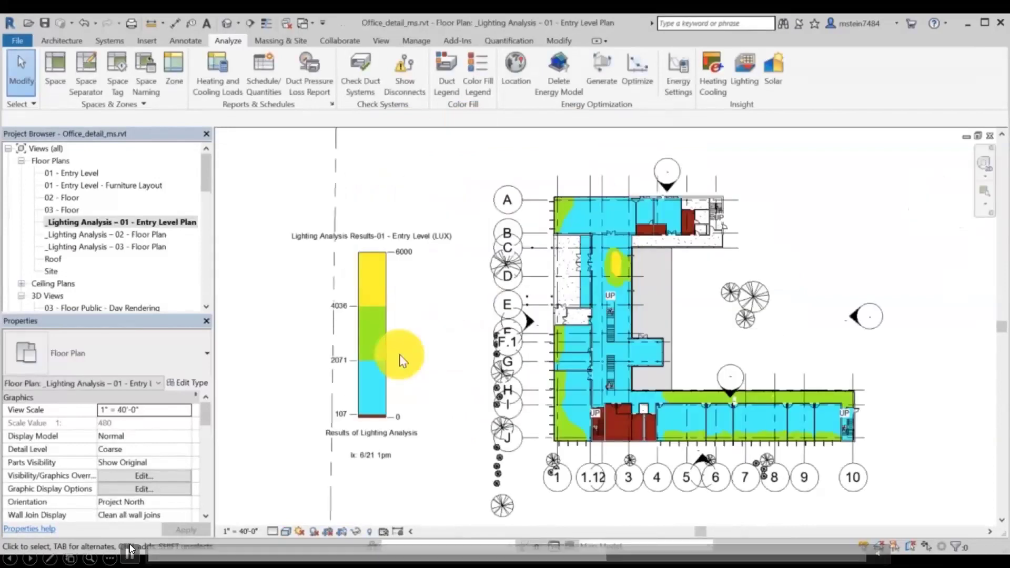
click(519, 311)
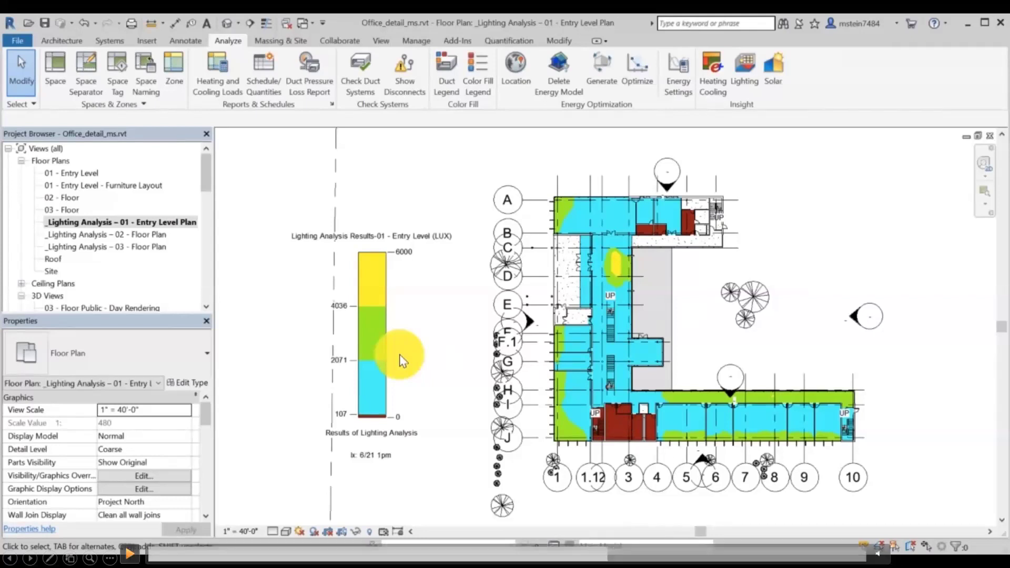
click(129, 553)
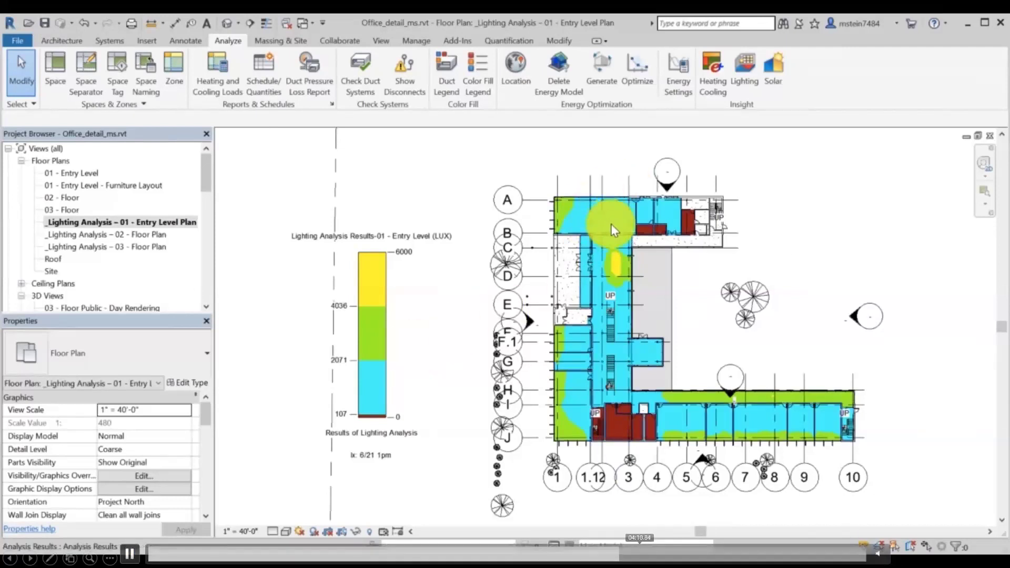
Skip through the demo video to review the analysis results settings and the lighting analysis display styles.
click(659, 554)
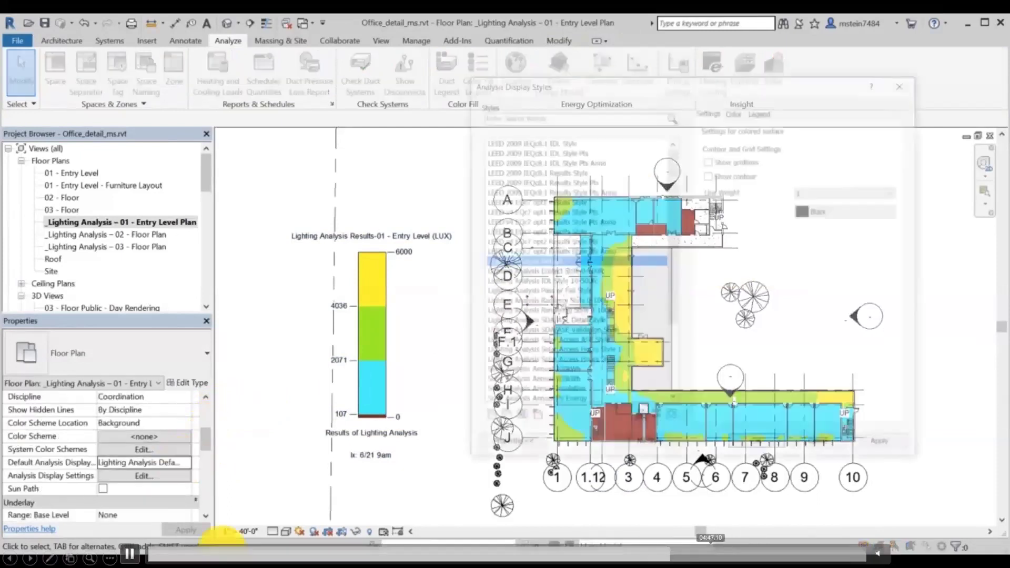
key(space)
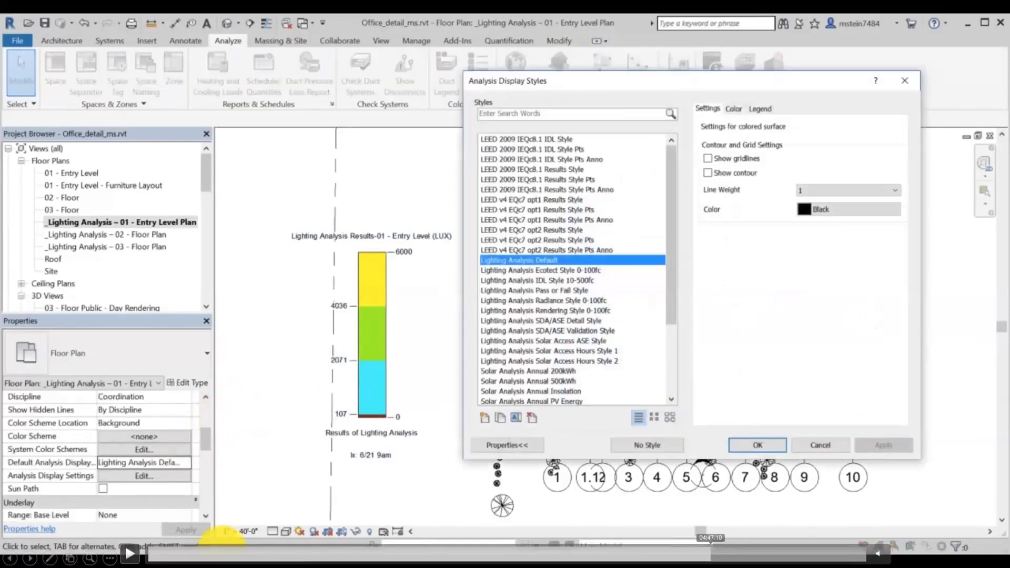
click(696, 554)
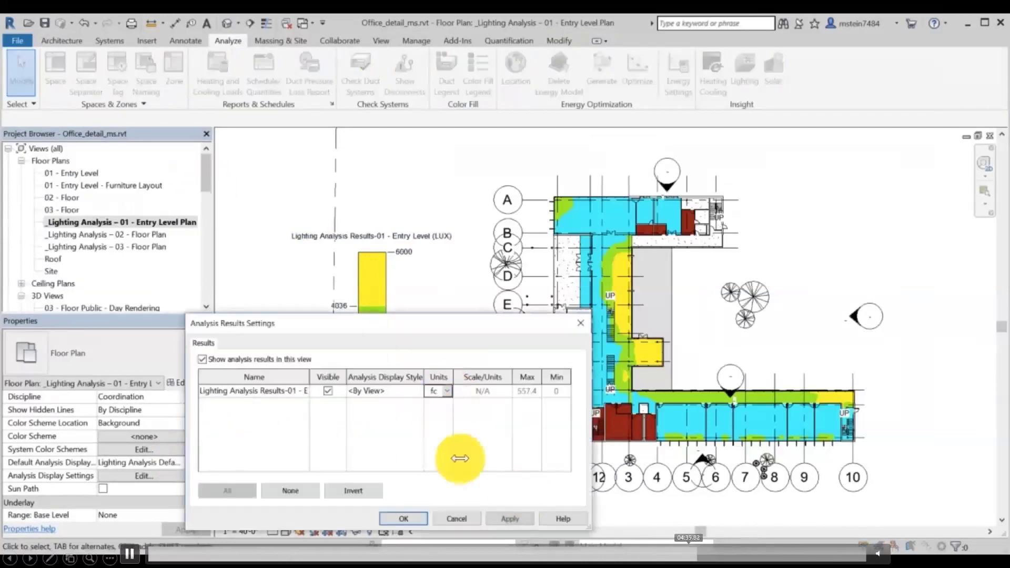
click(674, 554)
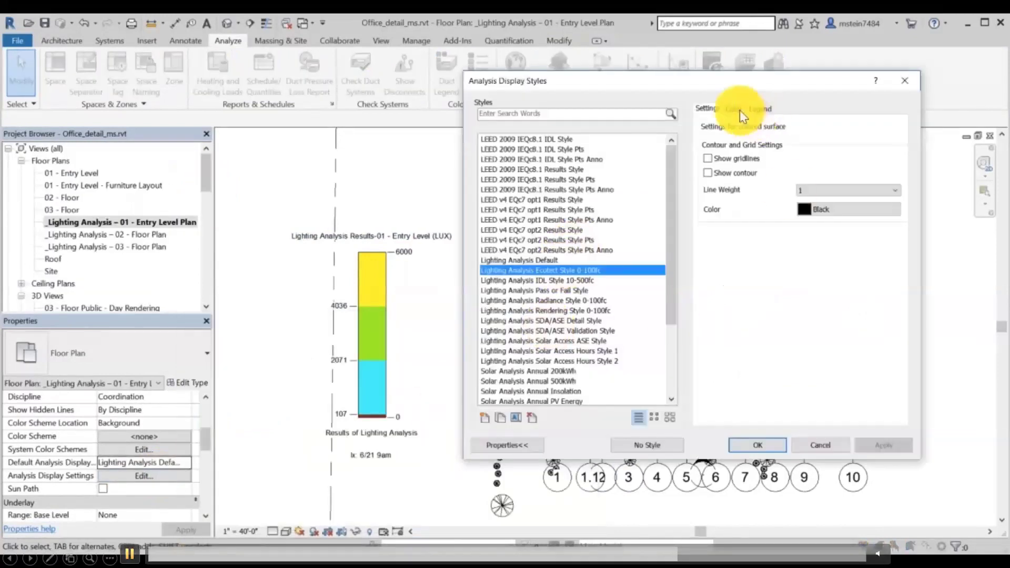
click(786, 250)
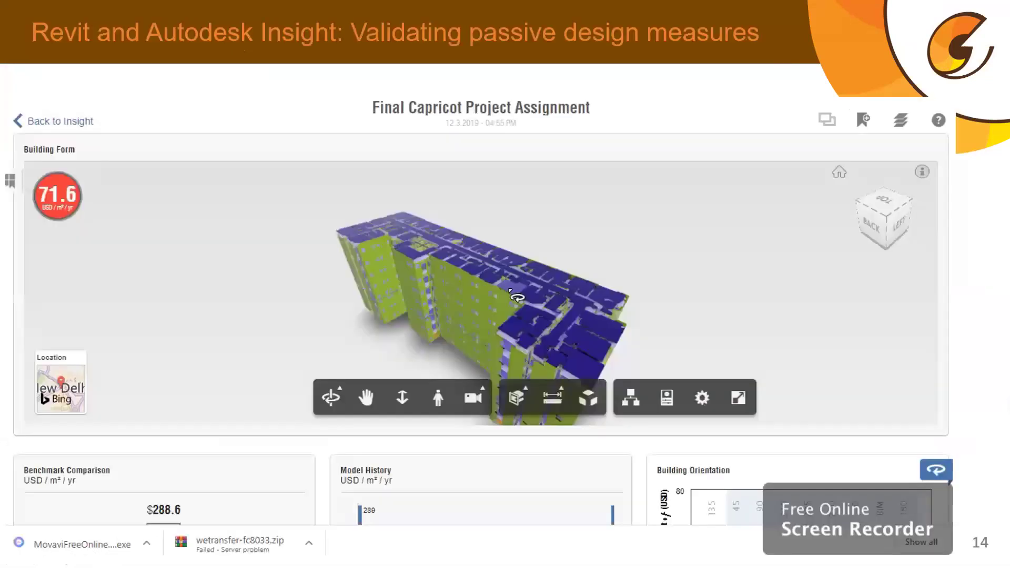
Close the solar analysis and review the Mode choices in the Energy Settings, keeping Use Conceptual Masses and Building Elements.
mouse_move(303, 331)
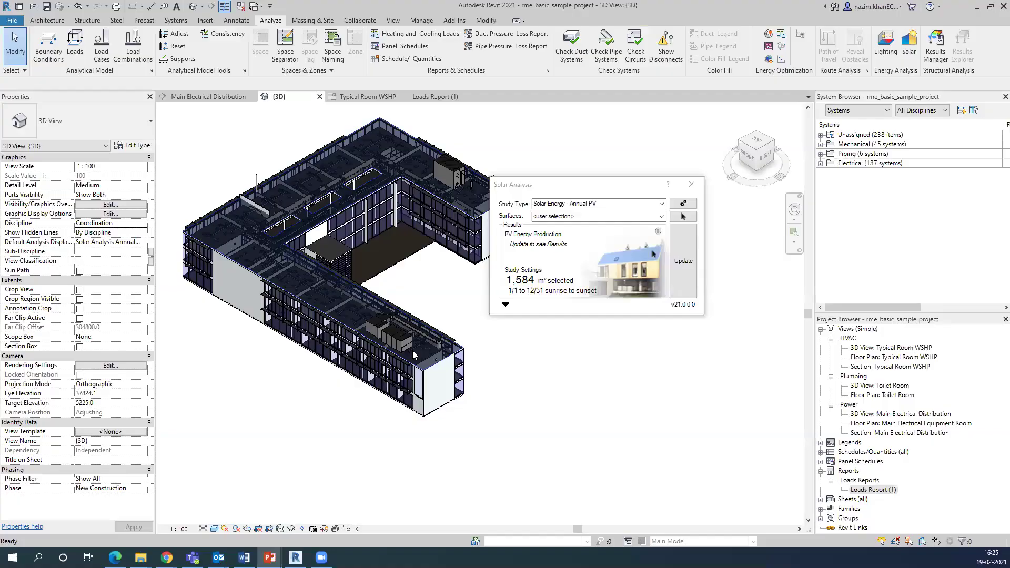
click(693, 184)
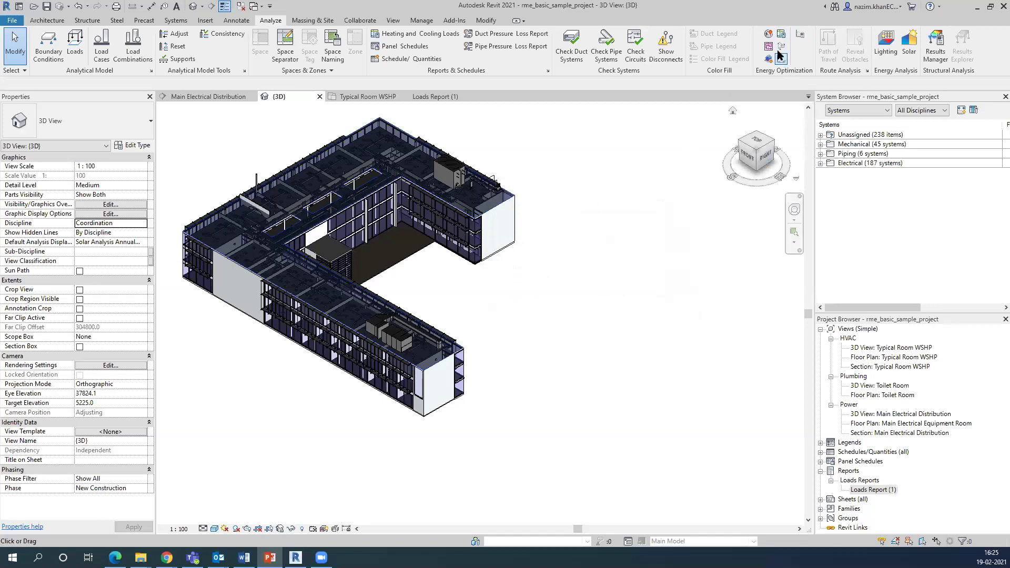
click(800, 37)
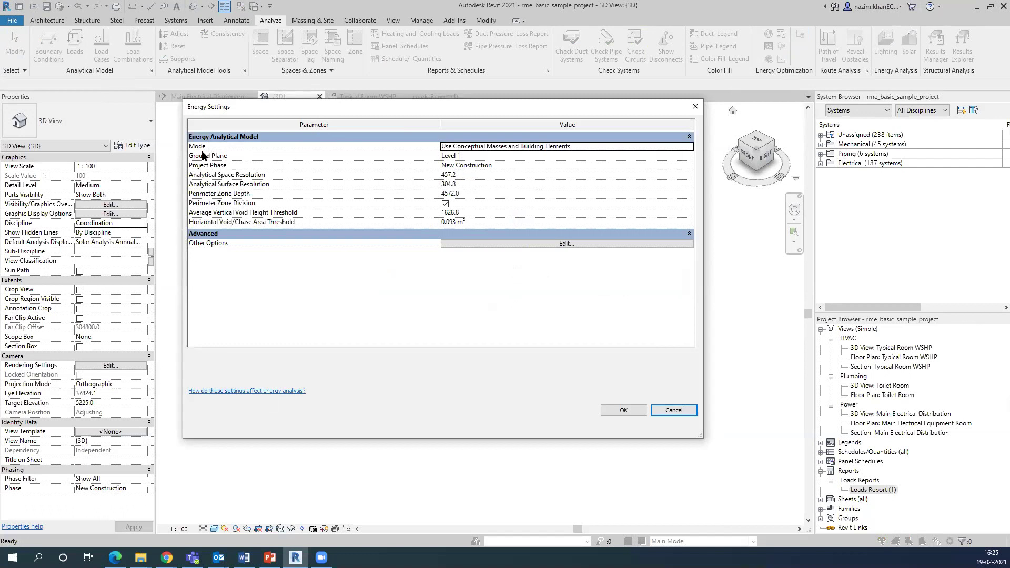
click(511, 147)
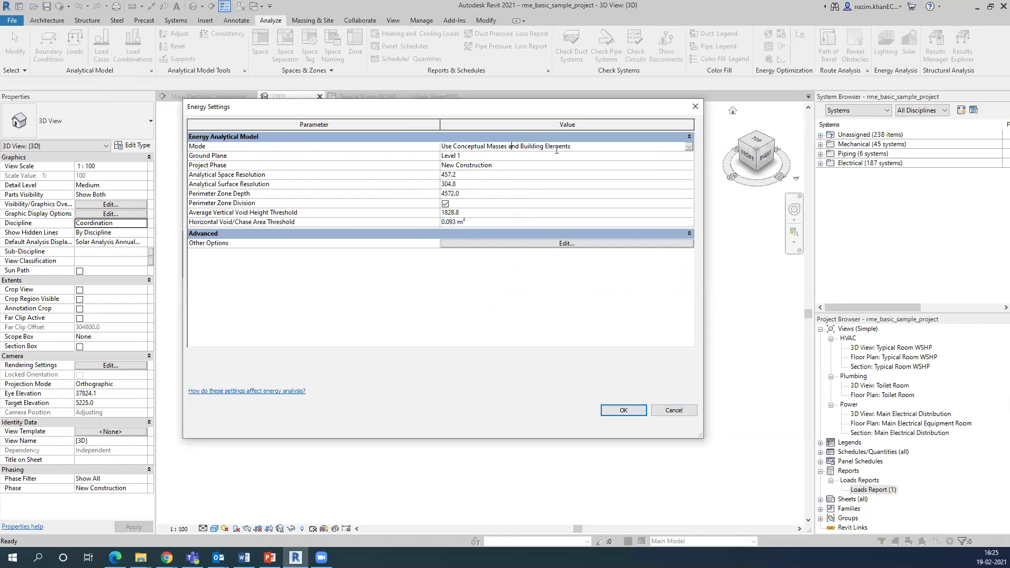
click(689, 147)
click(689, 147)
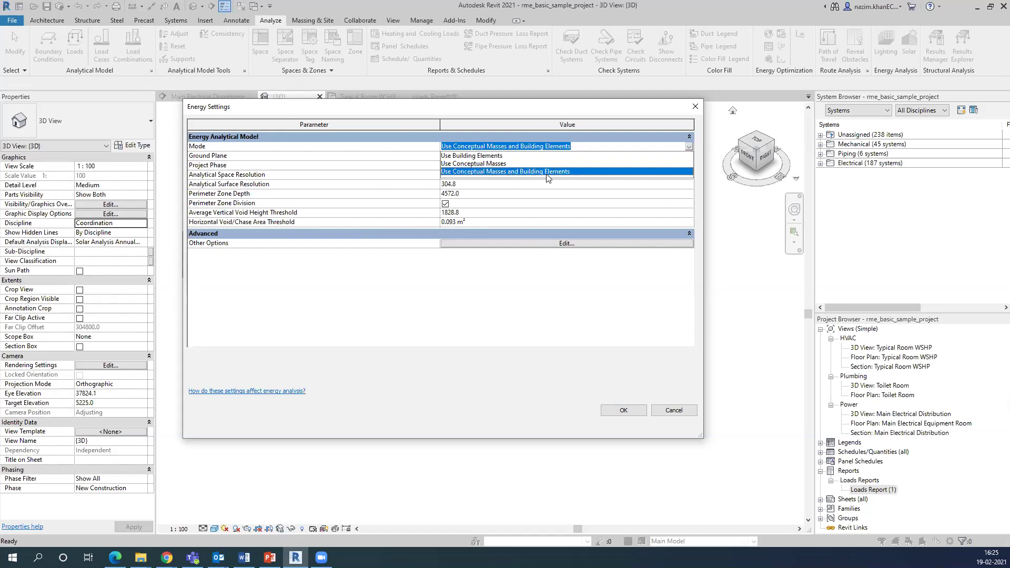
click(689, 146)
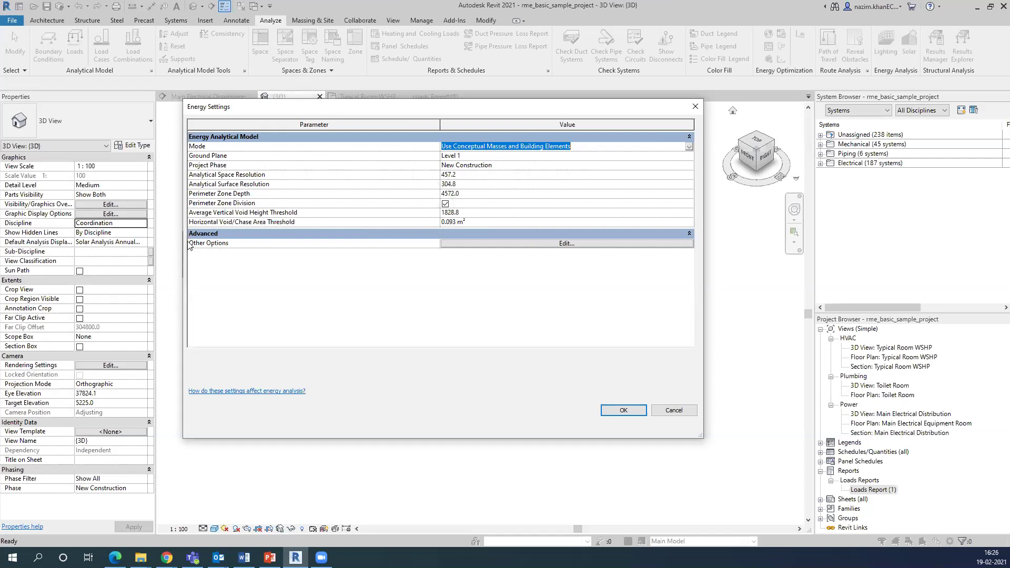
Open the advanced energy options and review the target percentage glazing and the available HVAC System choices.
click(504, 244)
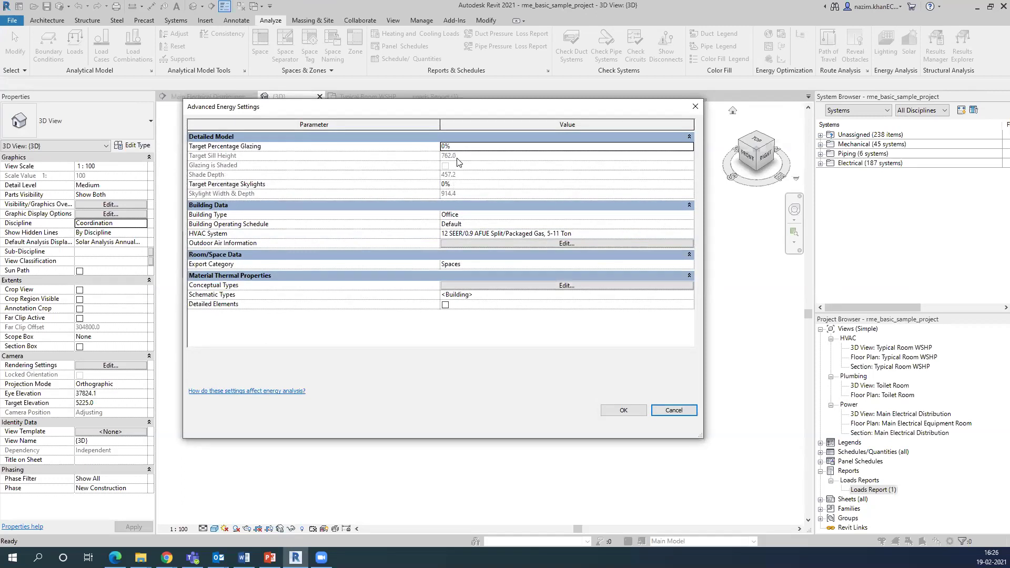
click(458, 149)
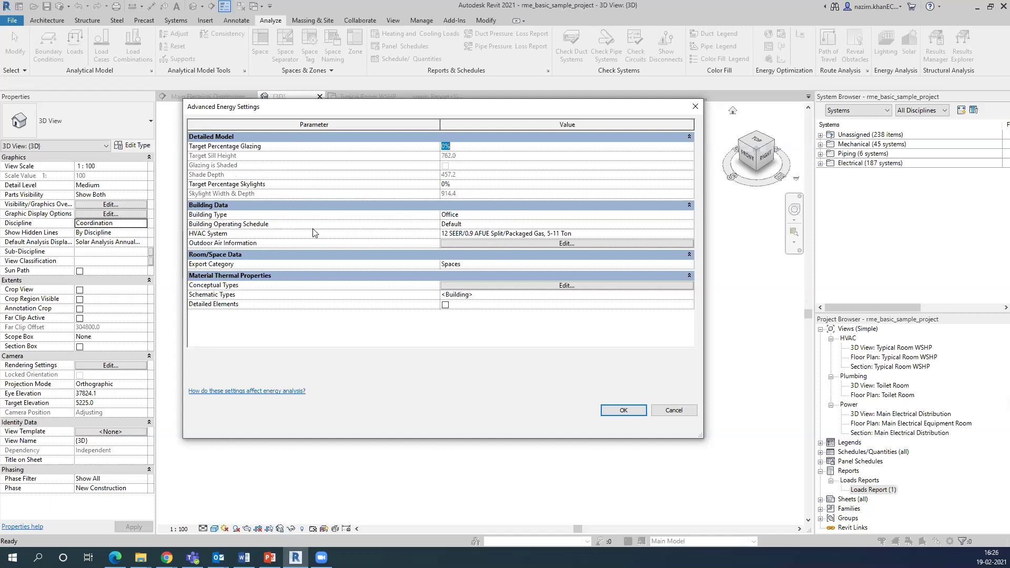
click(553, 233)
click(690, 234)
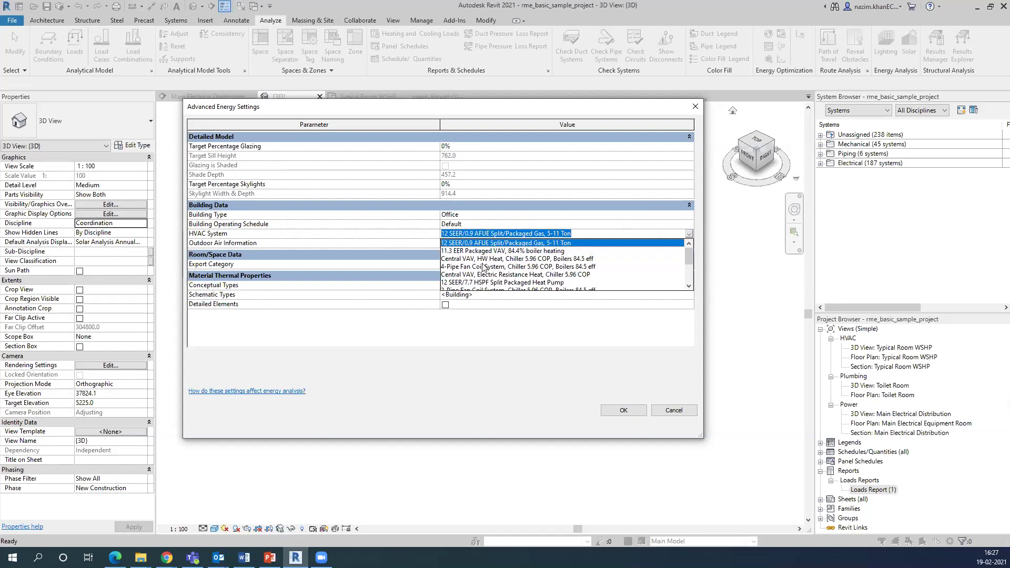
scroll(484, 268, down, 2)
scroll(484, 267, up, 3)
scroll(487, 263, down, 2)
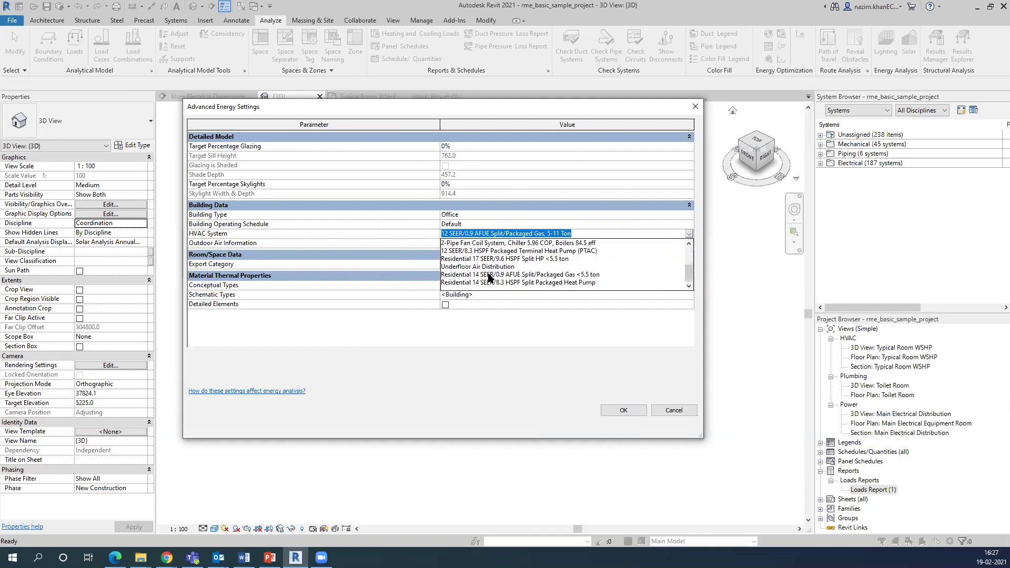
scroll(493, 265, up, 1)
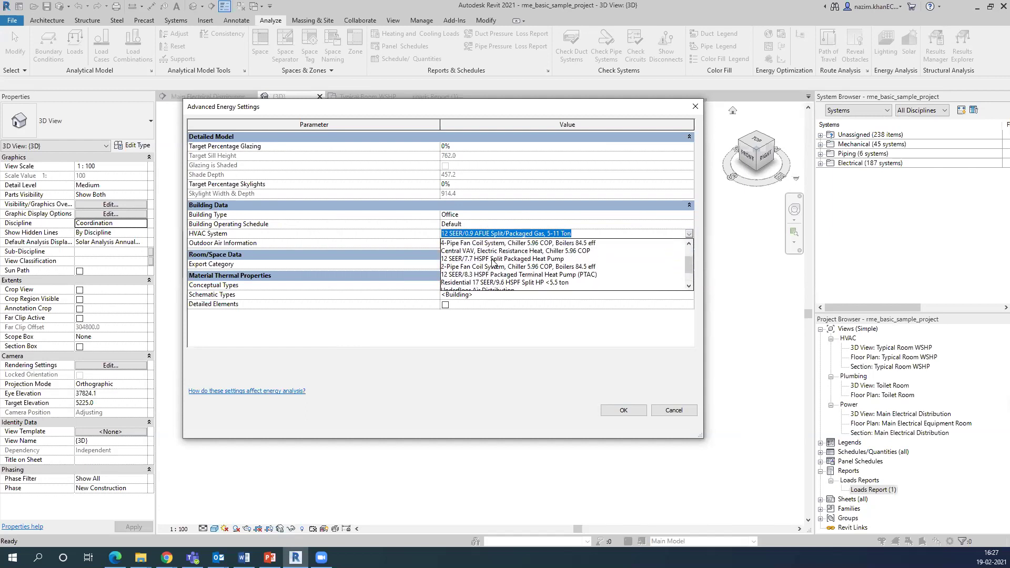
scroll(492, 260, up, 1)
scroll(463, 268, down, 1)
scroll(471, 264, down, 3)
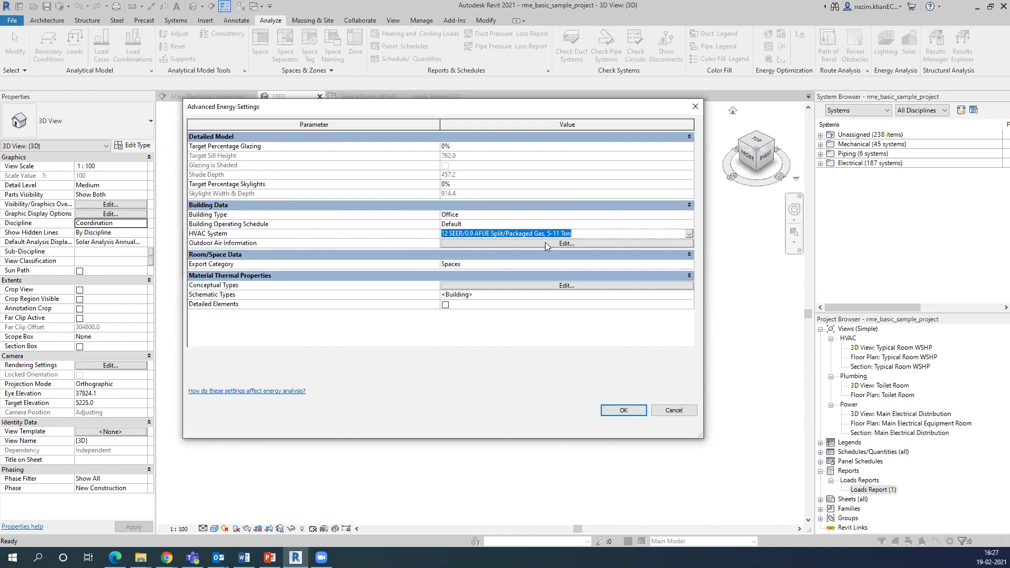
Review the Outdoor Air Information options without changing them, and close the advanced and main energy settings.
click(513, 245)
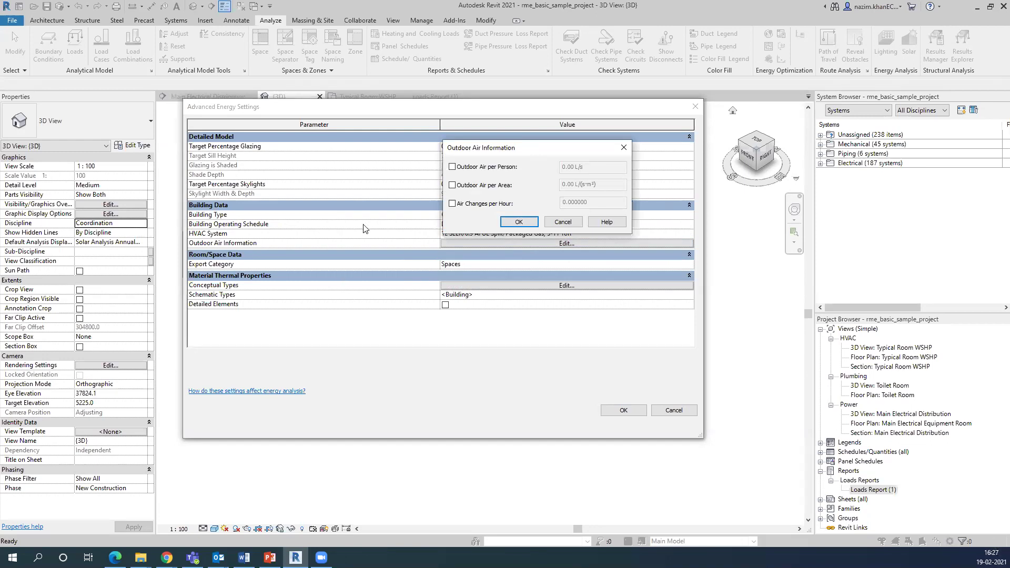
drag(491, 148, 461, 171)
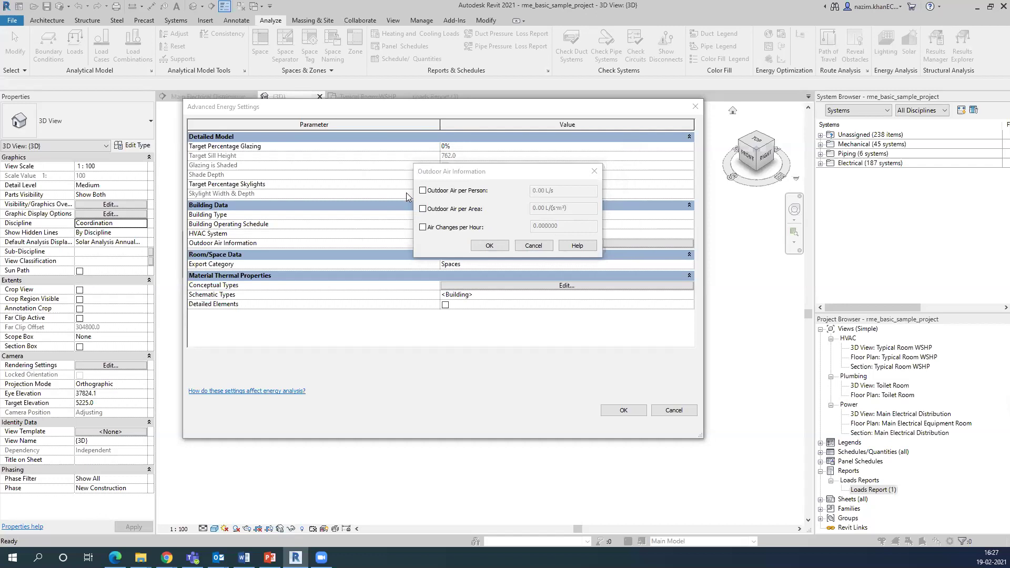
drag(510, 175, 413, 198)
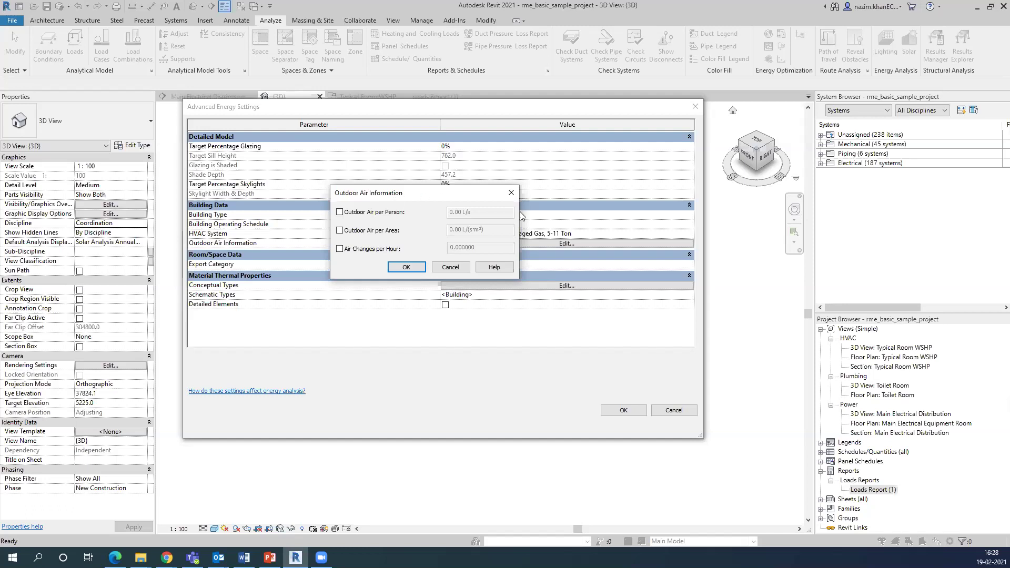
click(510, 194)
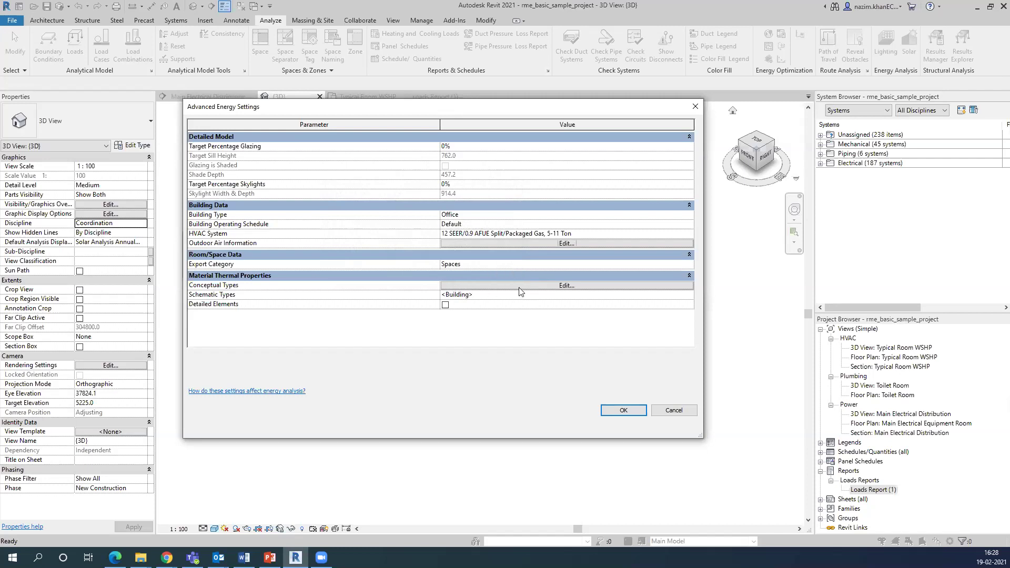
click(623, 410)
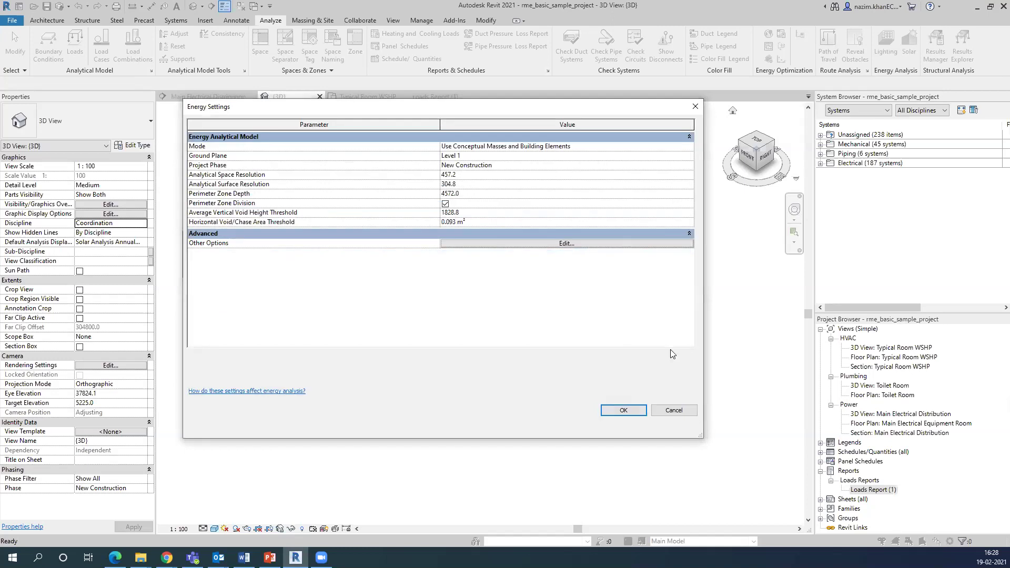
click(695, 106)
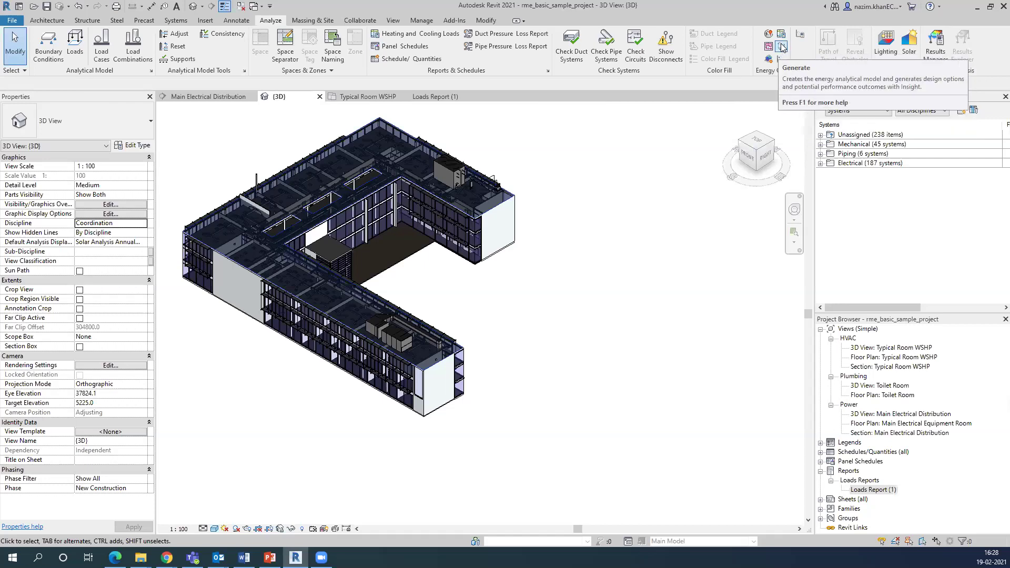
Generate the energy analytical model of the building and continue to run the energy simulation.
click(782, 47)
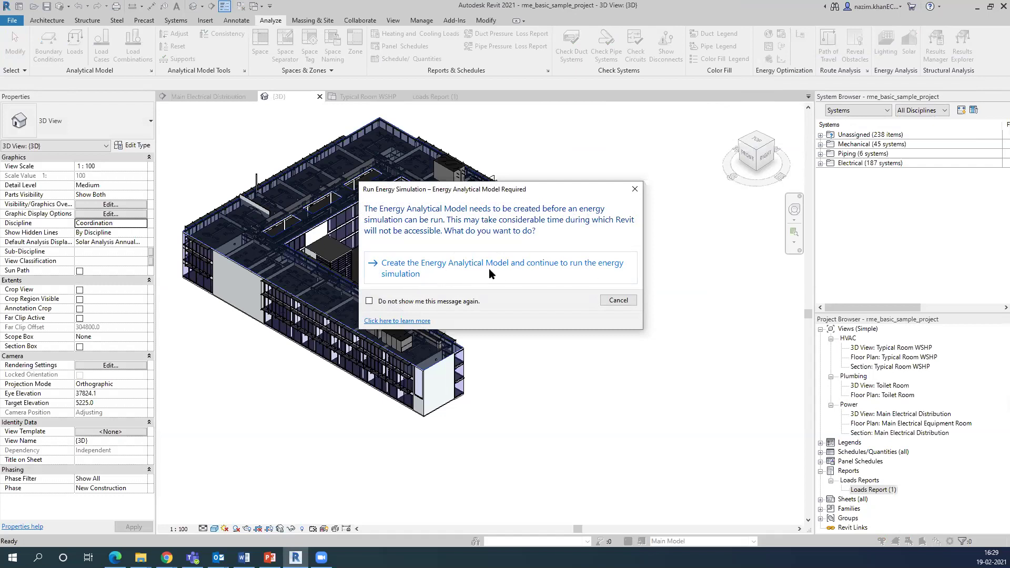
click(405, 271)
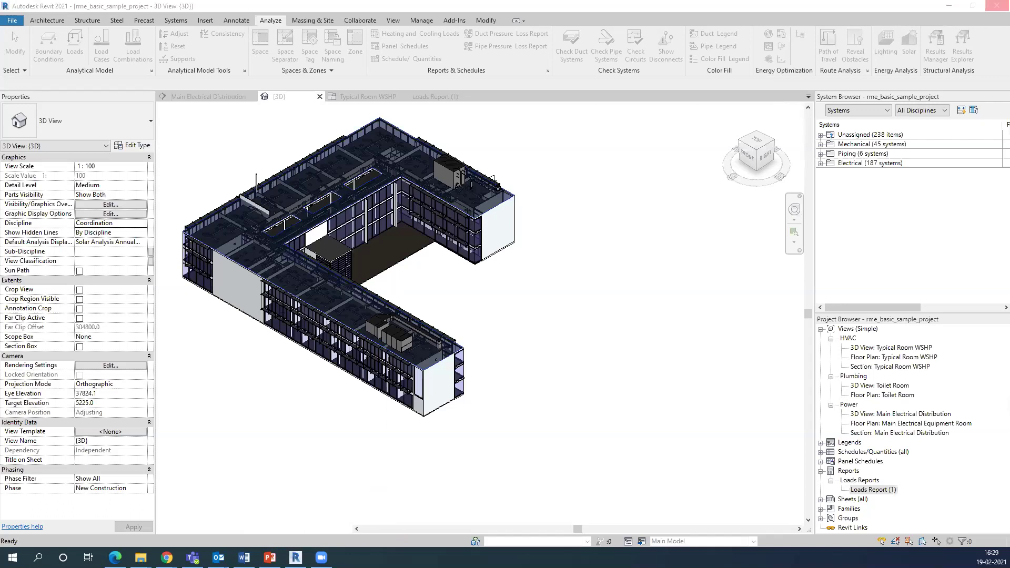
Switch to the Insight web page and examine the building form, benchmark comparison, model history and factor tiles of Project10- B39.
key(alt+Tab)
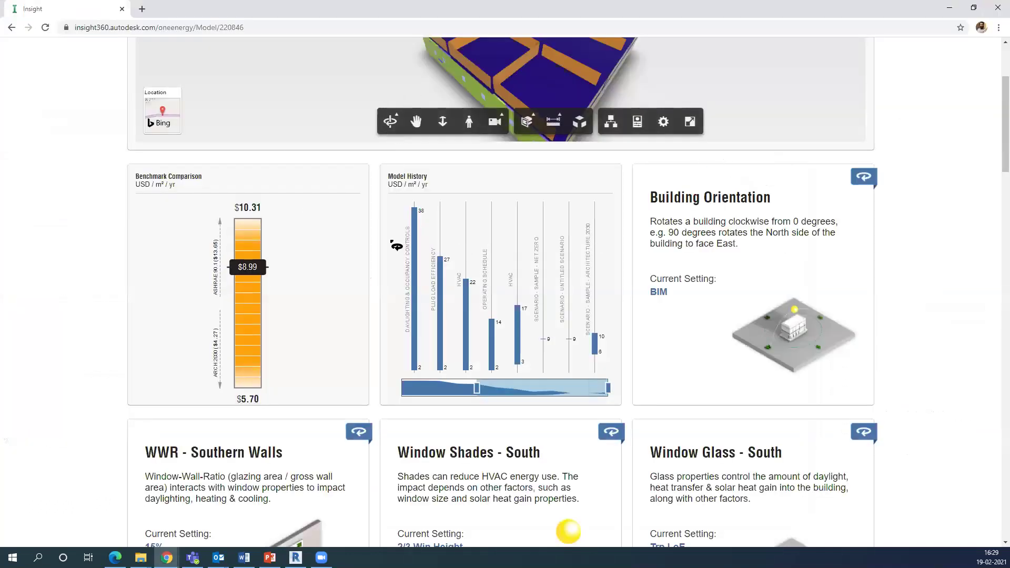
scroll(398, 246, up, 3)
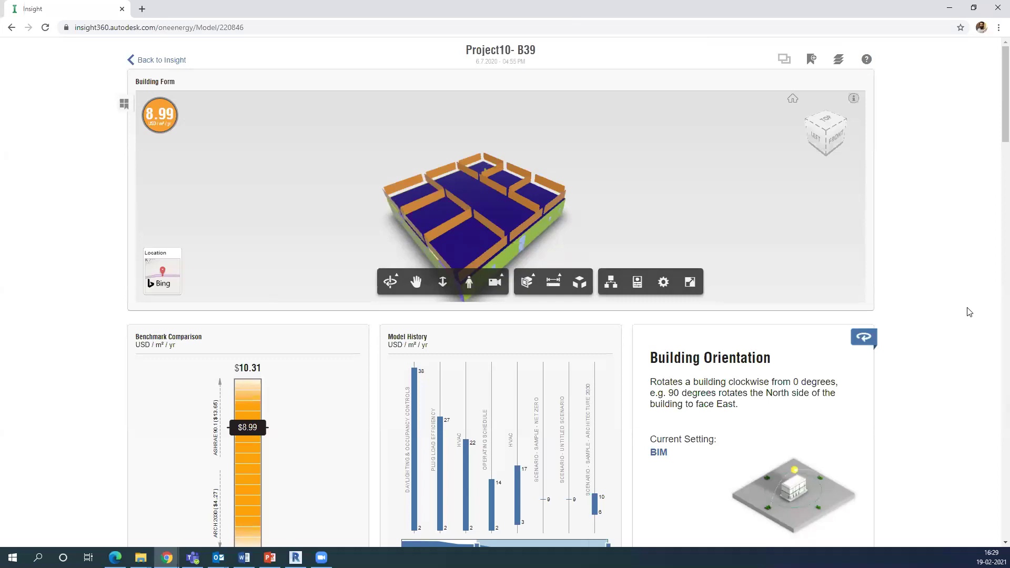
scroll(970, 312, down, 7)
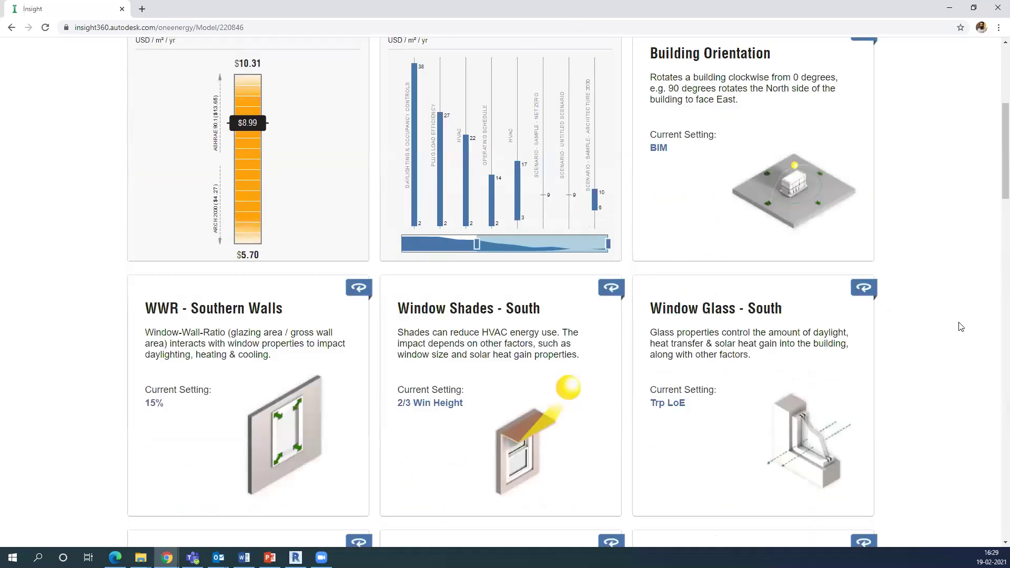
scroll(961, 327, down, 3)
scroll(962, 326, up, 5)
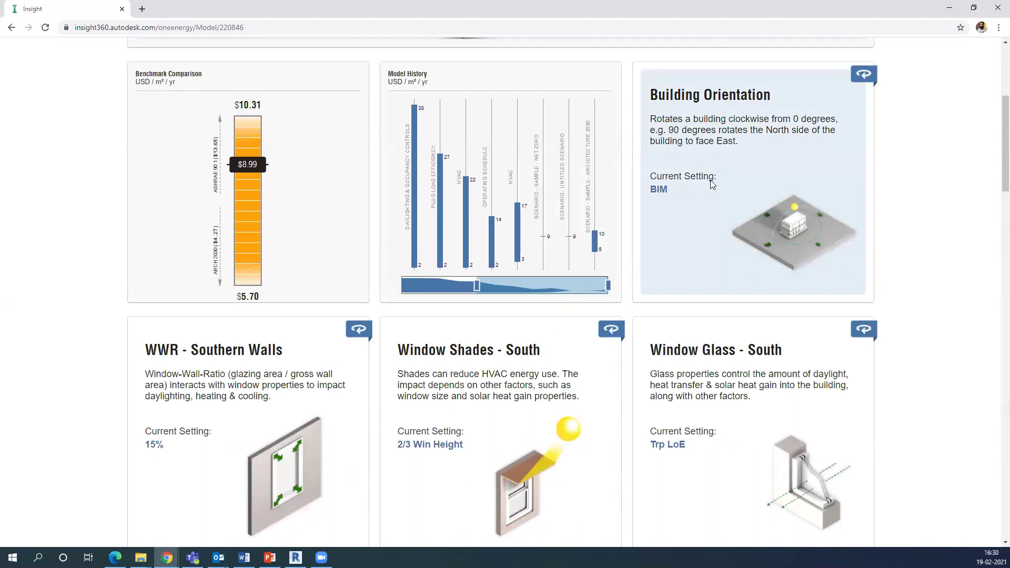
Edit the Building Orientation factor in Insight, setting its range to the 90-degree option only.
click(790, 122)
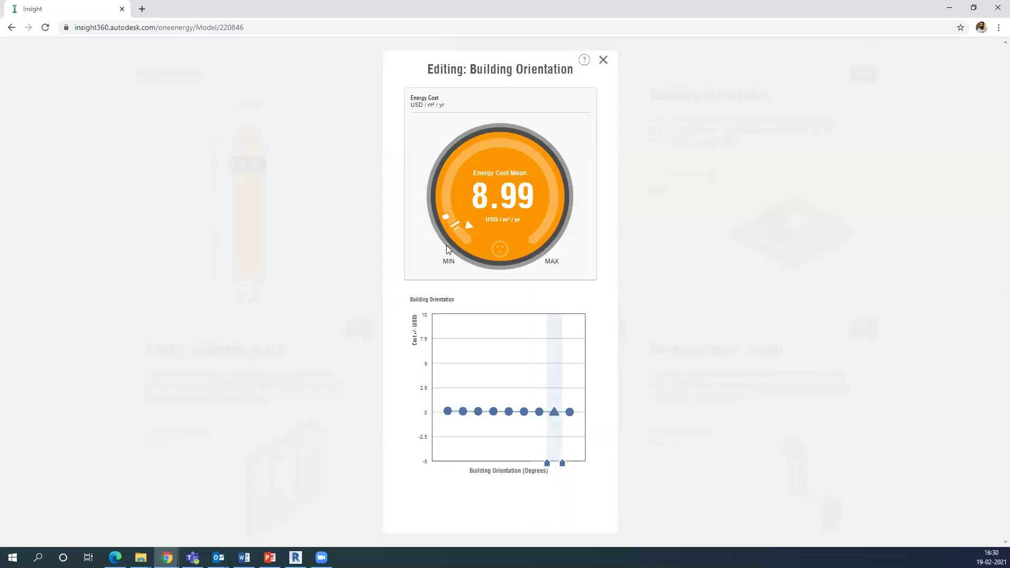
mouse_move(562, 454)
mouse_move(555, 414)
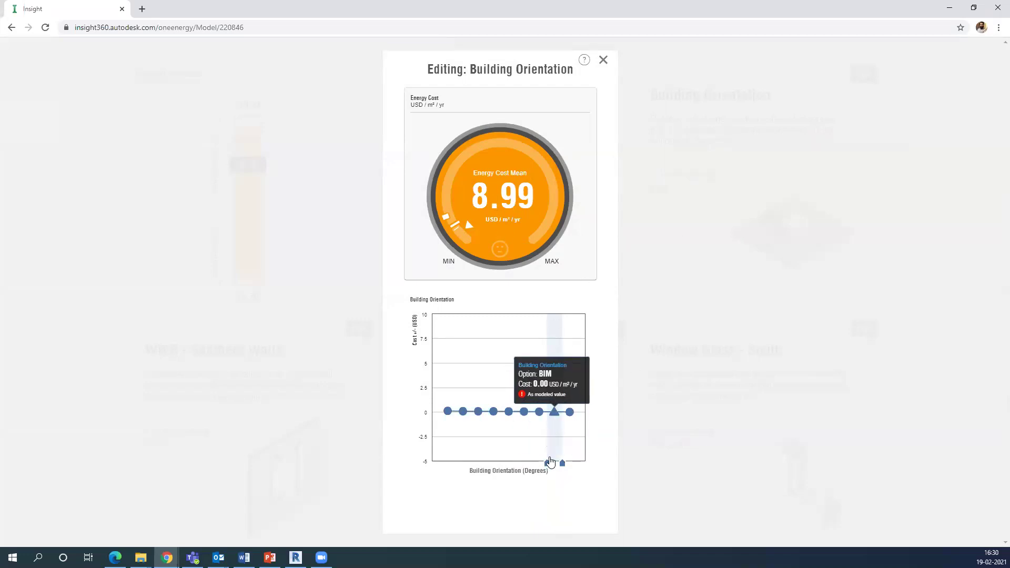
mouse_move(548, 463)
mouse_down()
mouse_move(491, 462)
mouse_move(547, 479)
mouse_move(485, 463)
mouse_up()
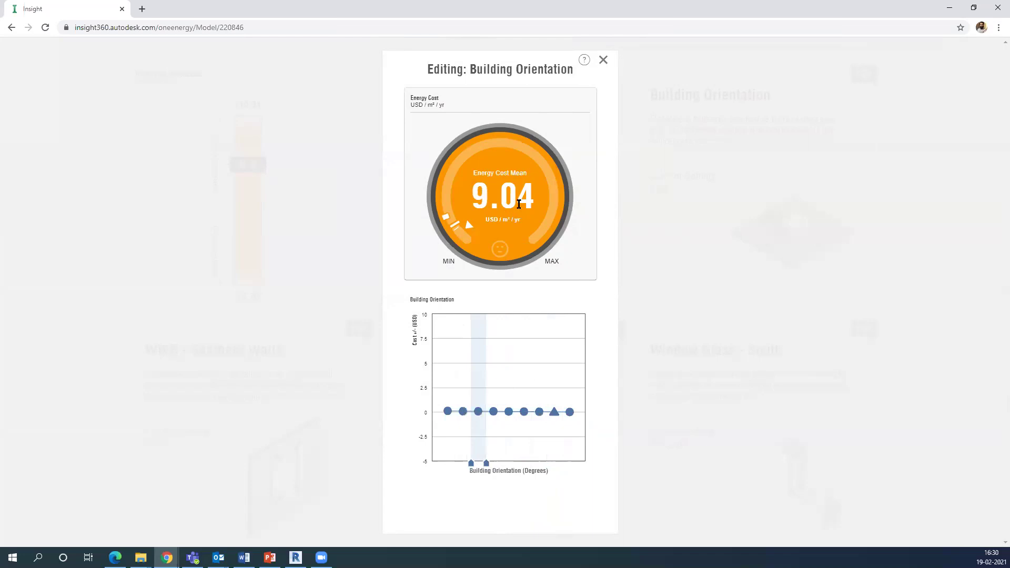
drag(486, 465, 578, 464)
drag(471, 465, 576, 465)
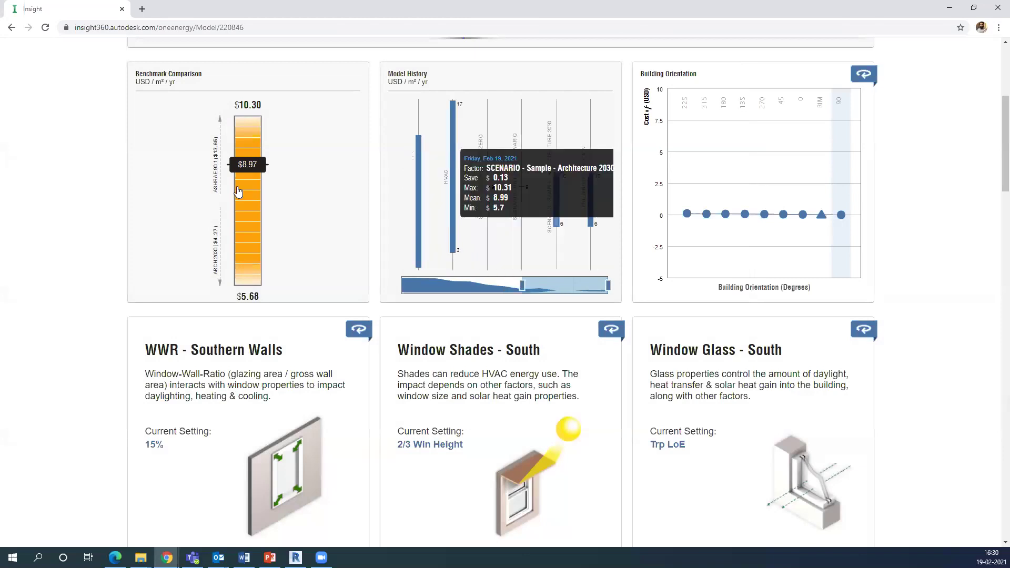
Try the WWR - Southern Walls factor at 0%, set its range to the 95% option, and close the editor.
scroll(237, 198, down, 2)
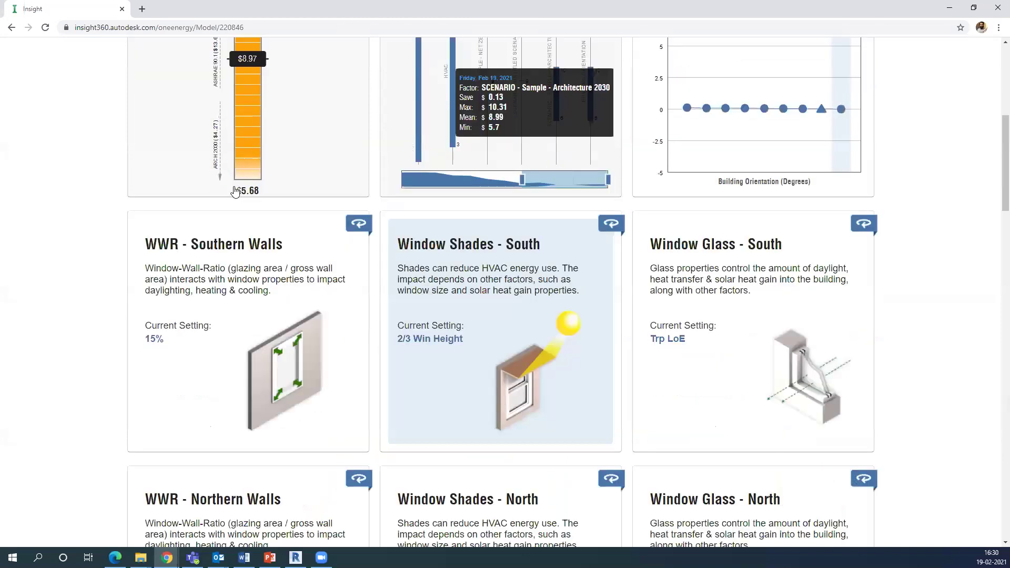
scroll(235, 191, down, 1)
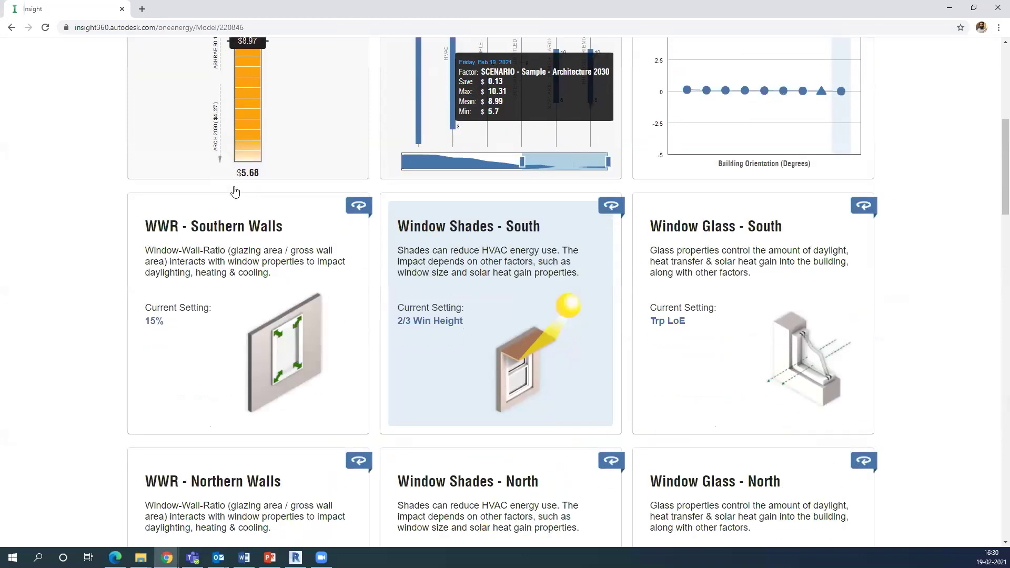
scroll(235, 191, down, 1)
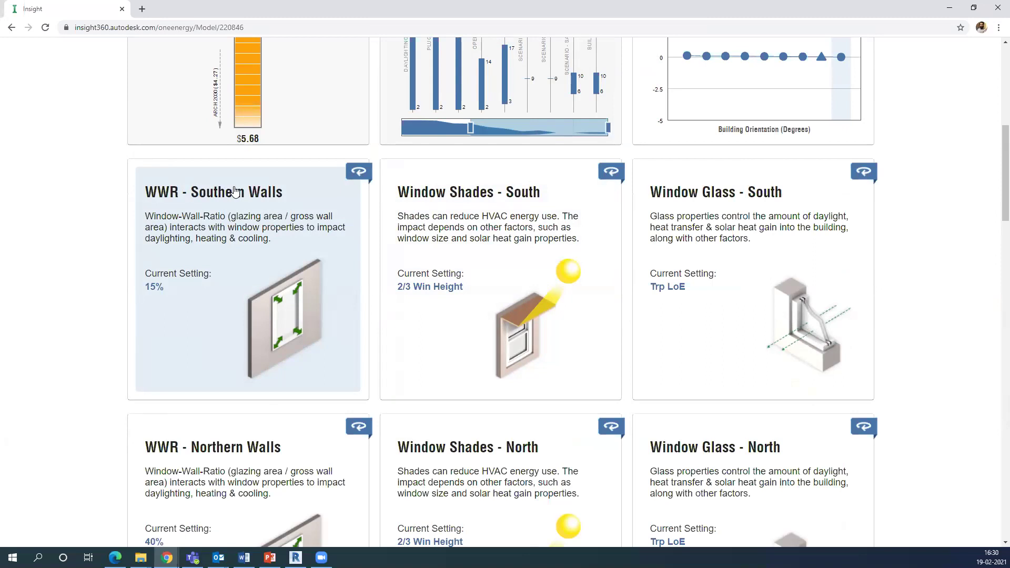
click(358, 171)
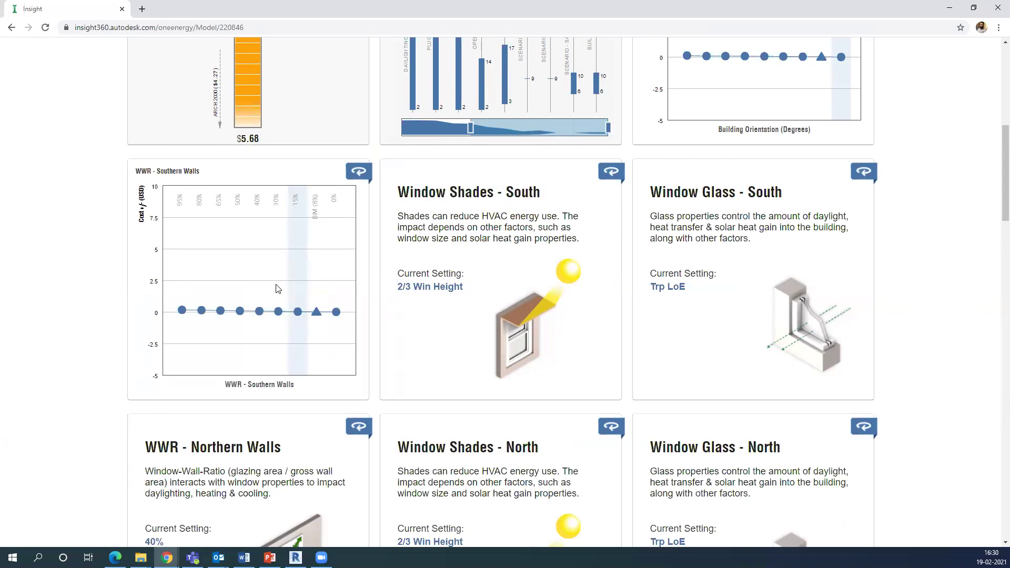
click(357, 173)
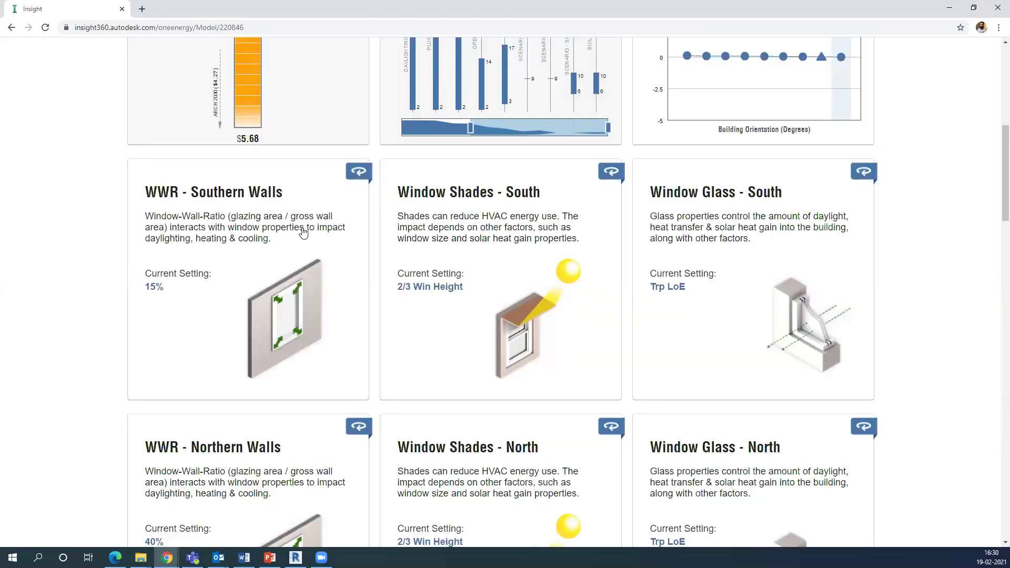
click(288, 285)
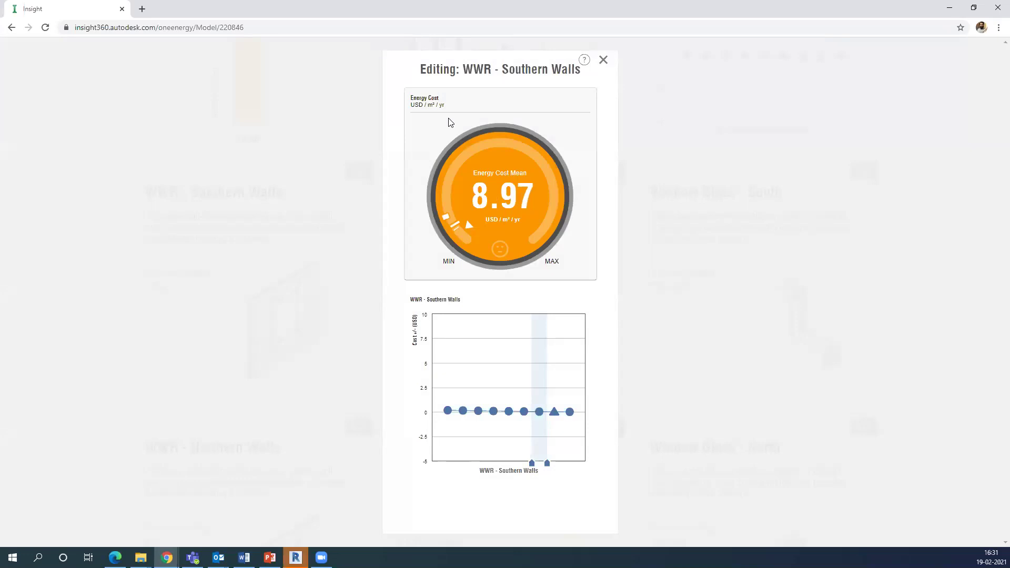
mouse_move(533, 470)
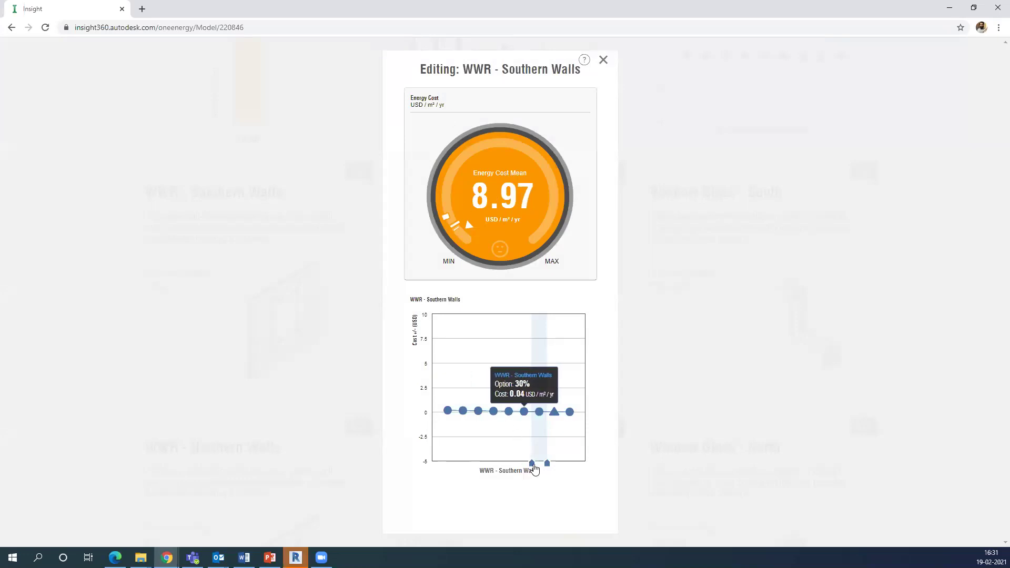
mouse_move(547, 467)
mouse_down()
mouse_move(589, 464)
mouse_move(564, 465)
mouse_up()
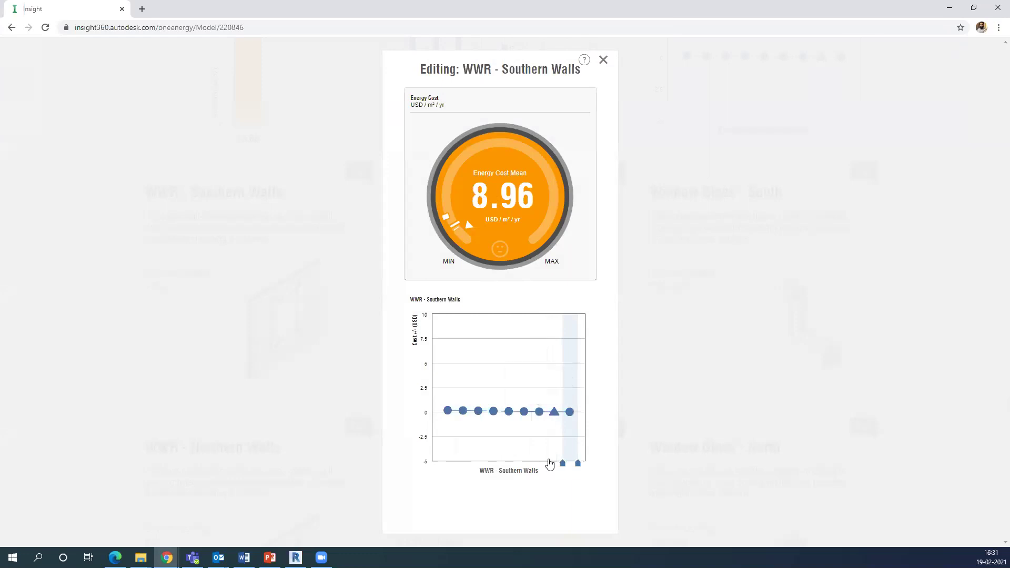
drag(563, 464, 441, 463)
drag(578, 464, 456, 464)
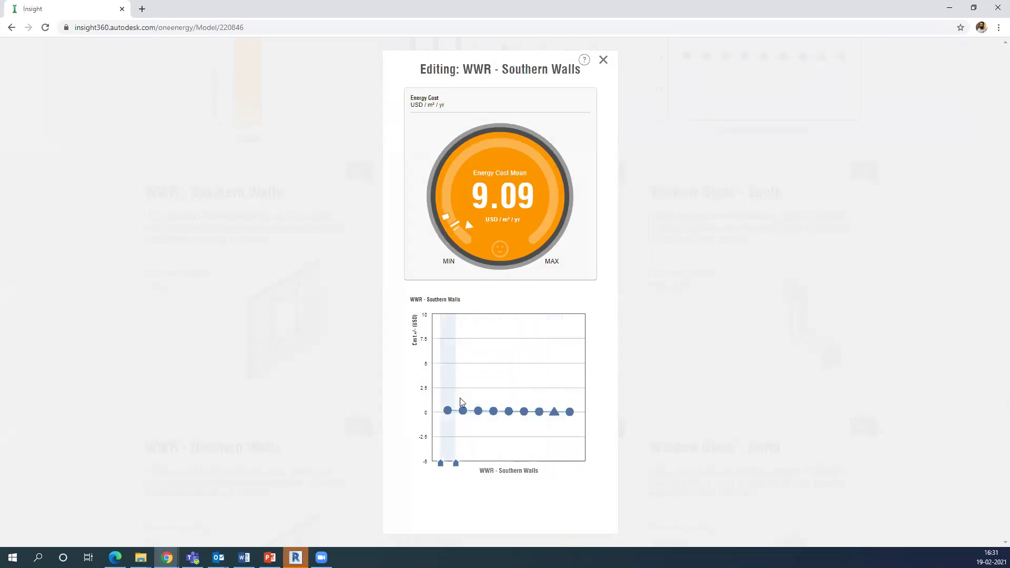
click(603, 61)
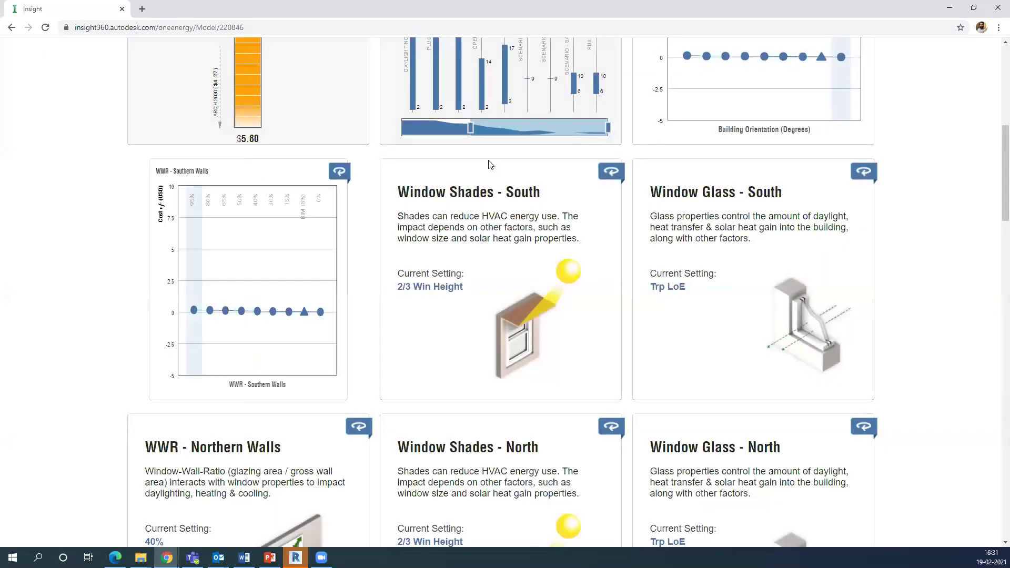
Try wider ranges starting from the BIM option for Window Shades - South, return it to 2/3 Win Height only, and close the editor.
click(495, 390)
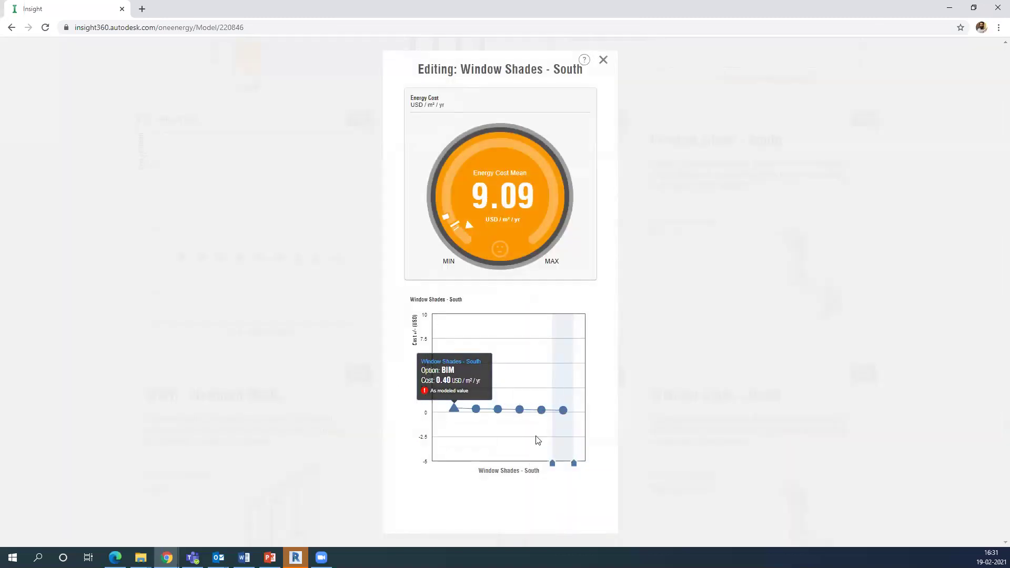
drag(552, 463, 445, 466)
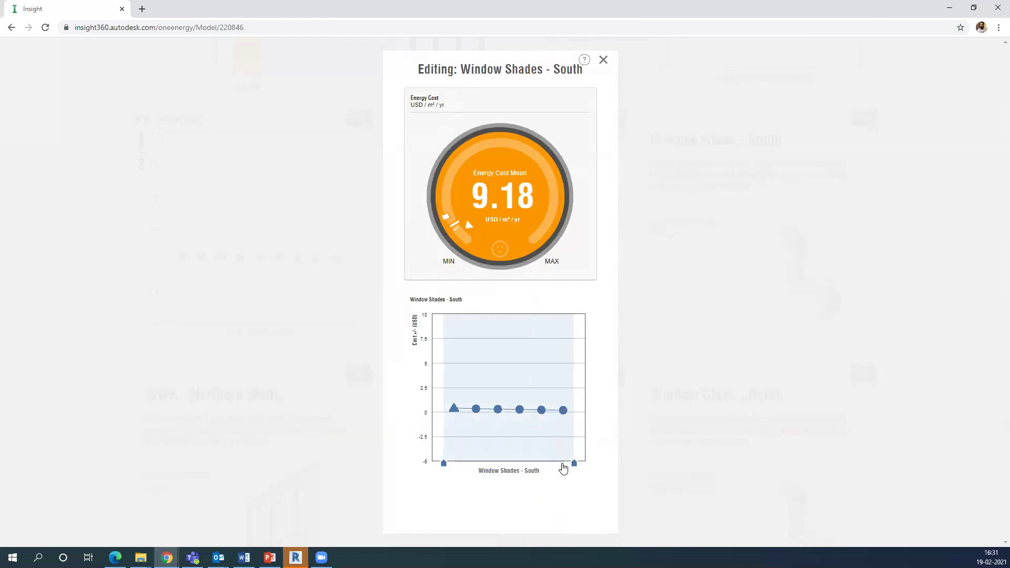
drag(574, 466, 497, 471)
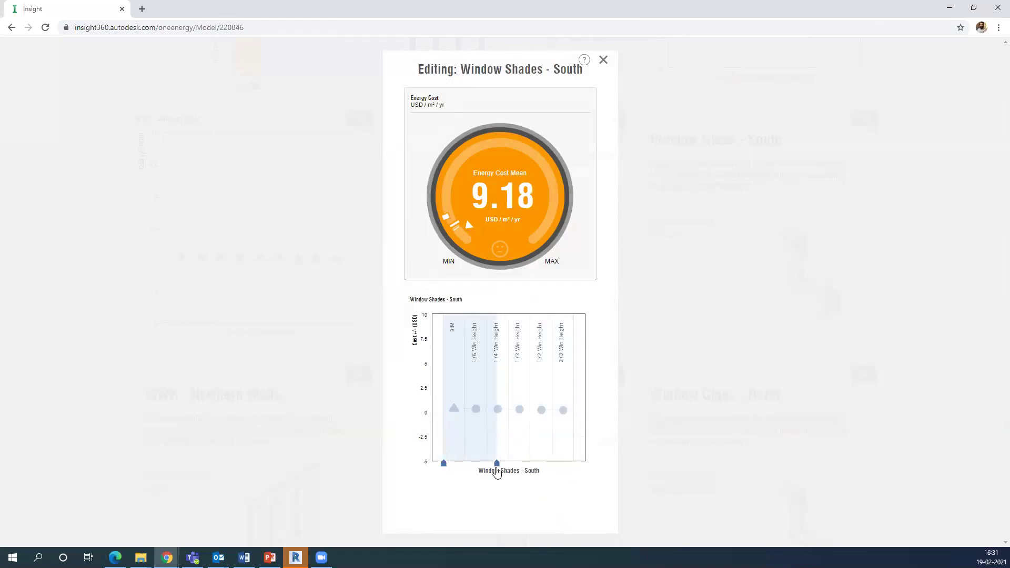
drag(497, 465, 501, 464)
drag(501, 464, 559, 464)
mouse_move(444, 465)
mouse_down()
mouse_move(574, 465)
mouse_move(555, 466)
mouse_up()
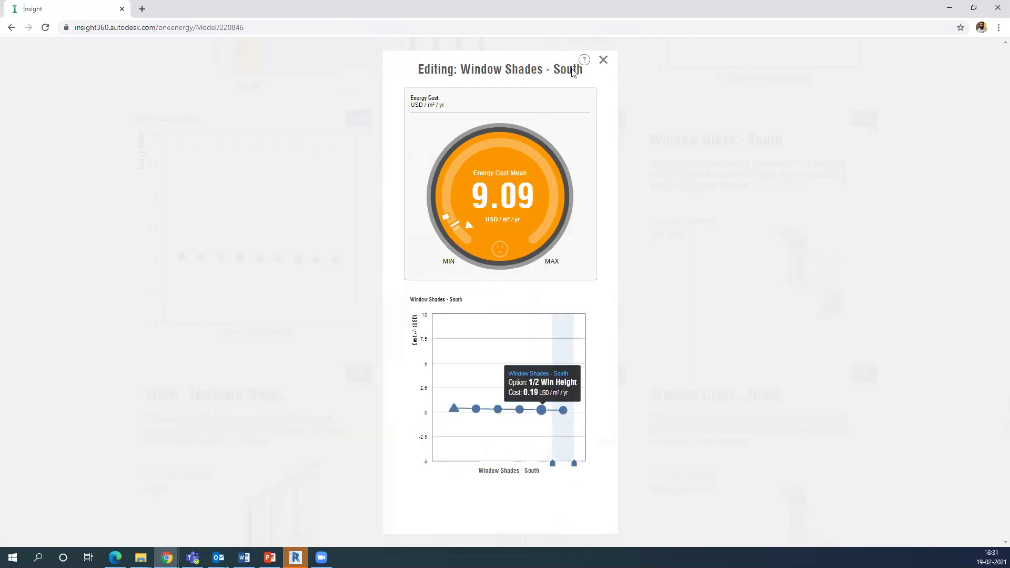
click(603, 61)
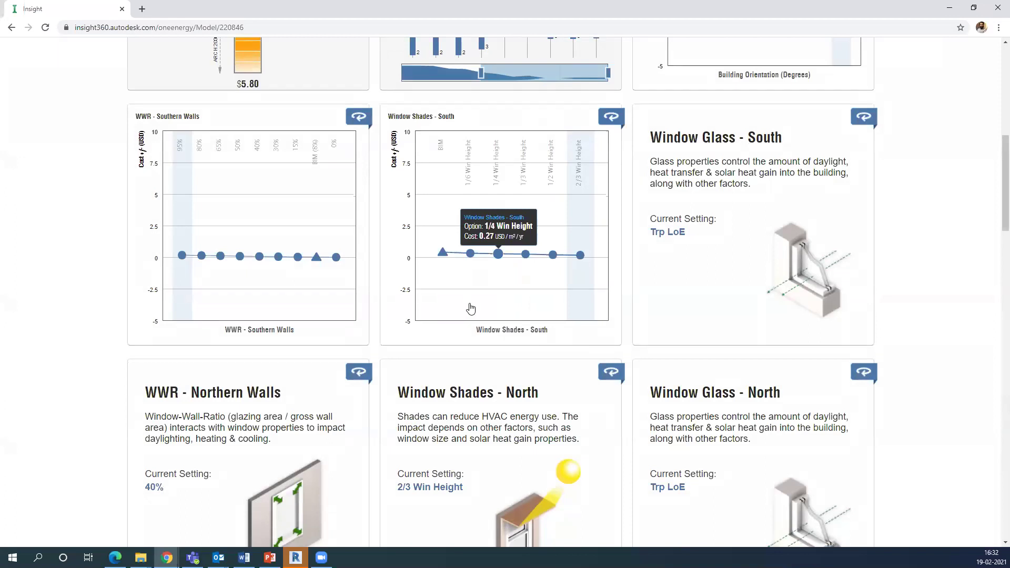
Try the Wall Construction factor at Uninsulated, set its range to the R13+R10 Metal option only, and close the editor.
scroll(470, 309, down, 3)
scroll(514, 435, down, 10)
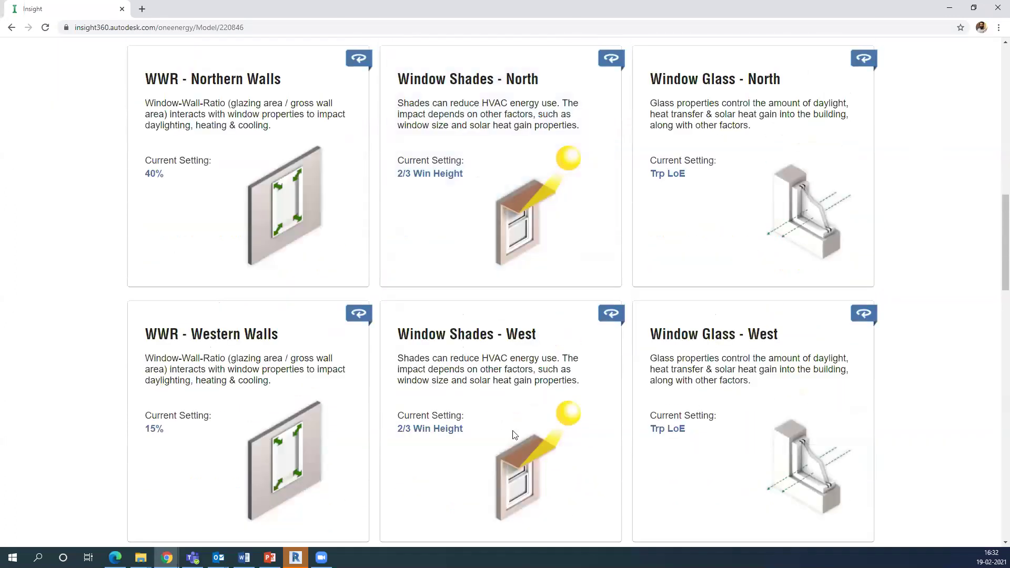
scroll(525, 339, down, 4)
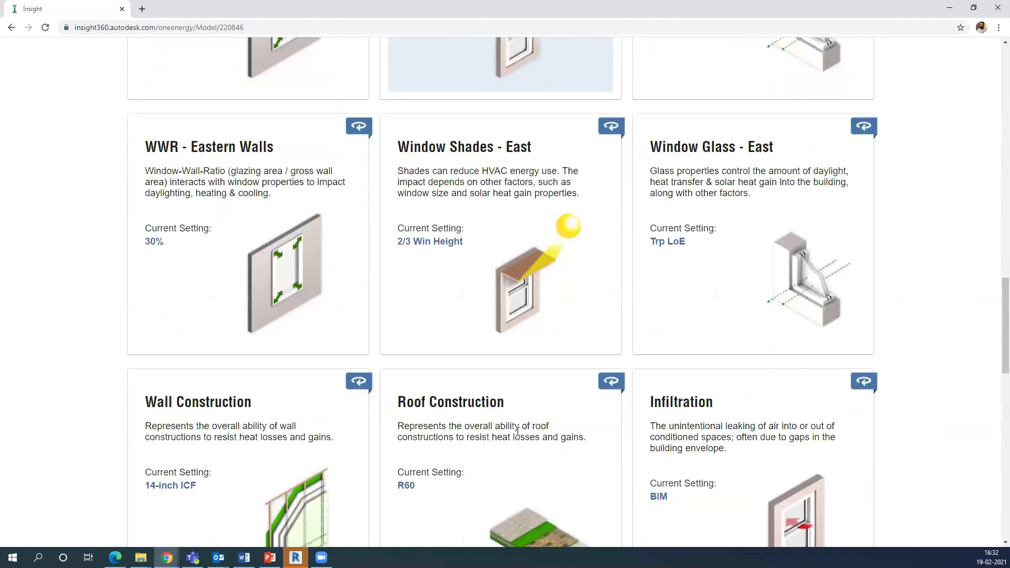
click(516, 363)
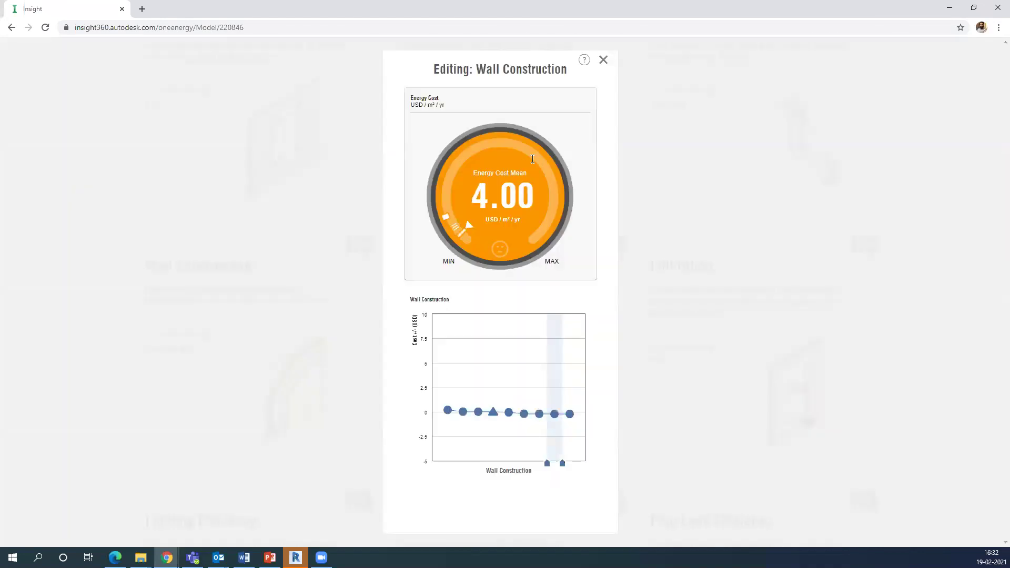
key(Escape)
mouse_move(223, 307)
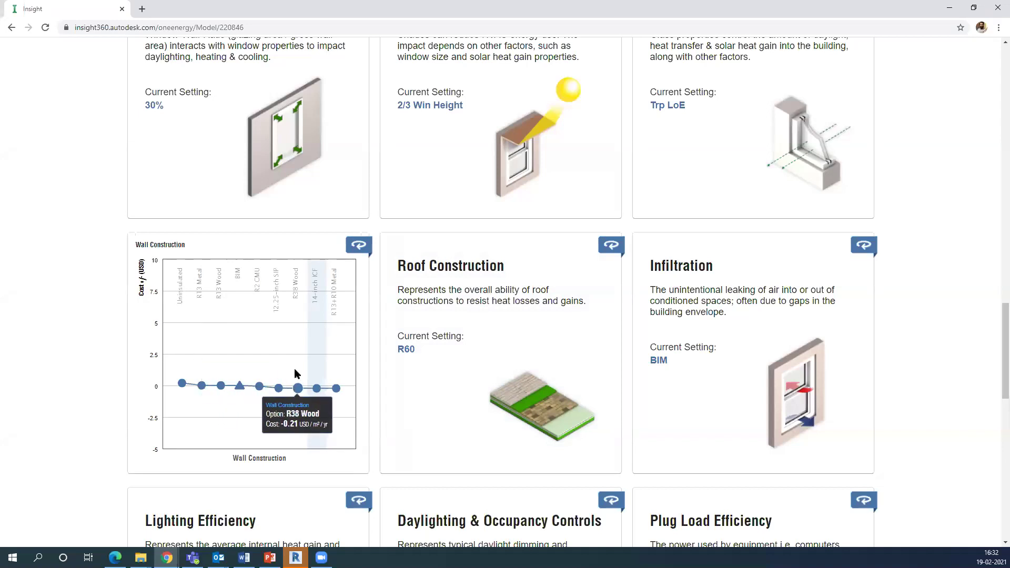
click(275, 382)
mouse_move(547, 463)
mouse_down()
mouse_move(440, 464)
mouse_move(552, 463)
mouse_move(456, 463)
mouse_up()
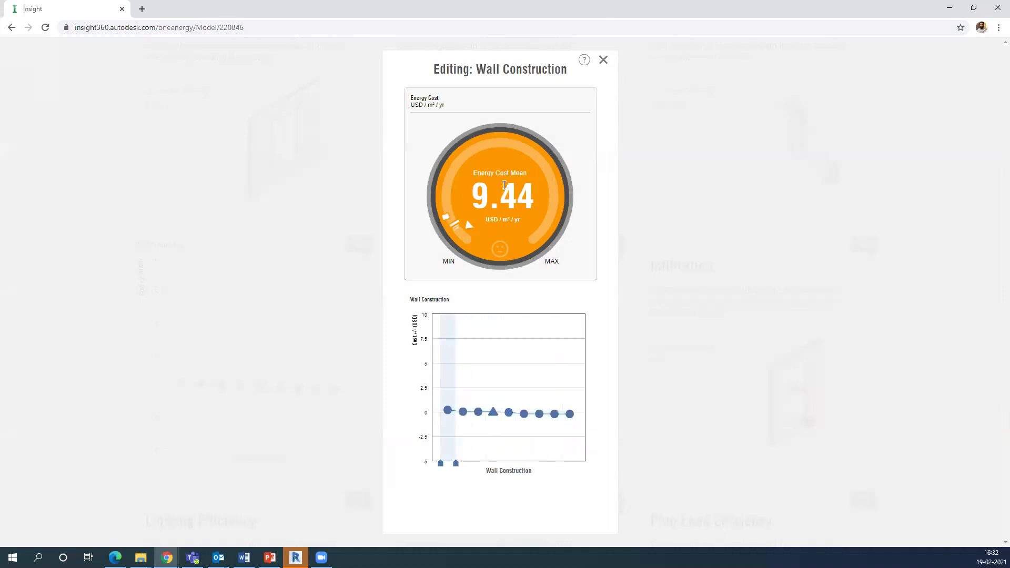
drag(456, 463, 582, 463)
drag(442, 465, 501, 472)
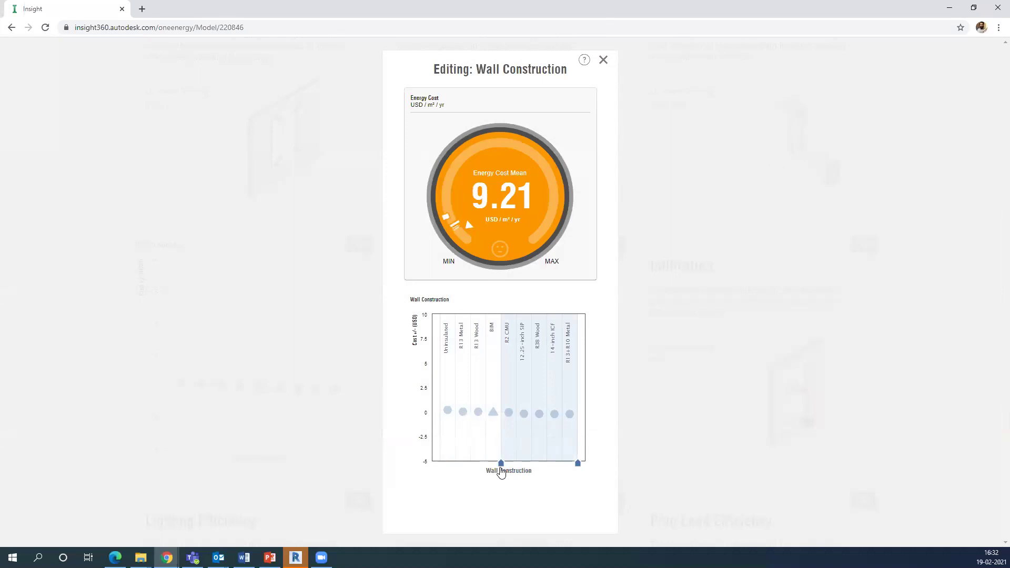
drag(501, 472, 568, 474)
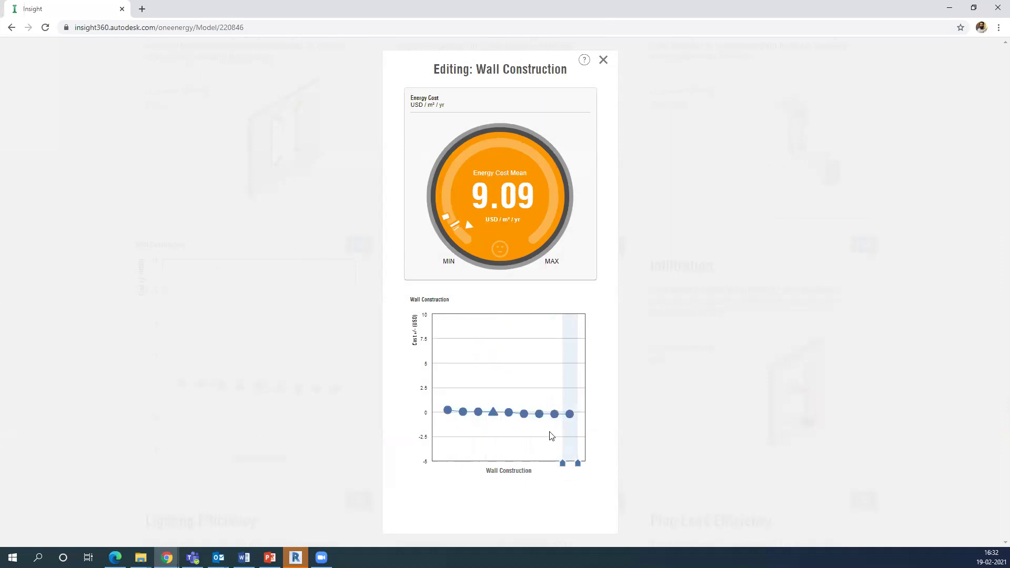
click(604, 61)
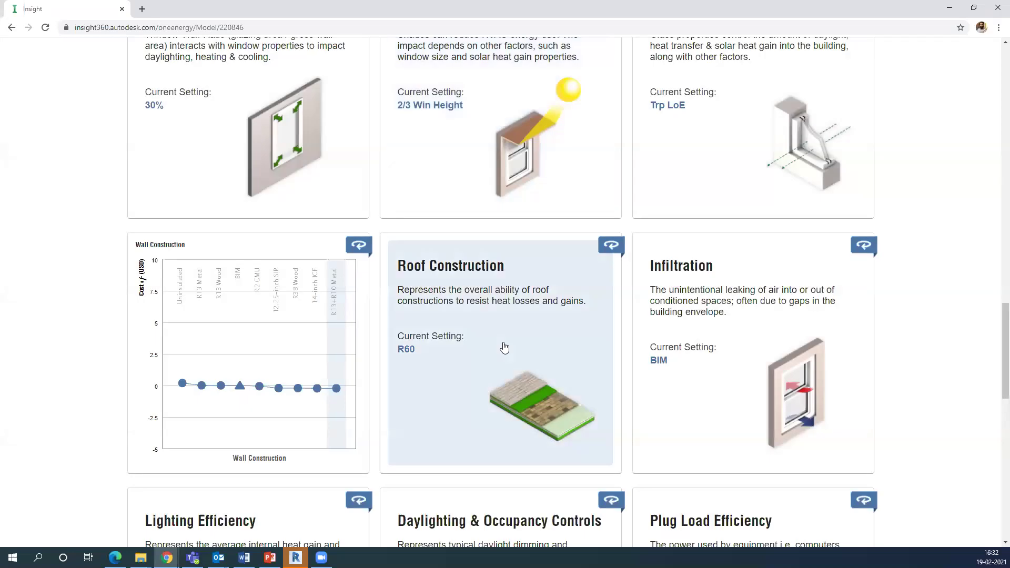
Open the Infiltration factor, examine its air-change options with the range kept on BIM, and close the editor.
scroll(503, 348, down, 2)
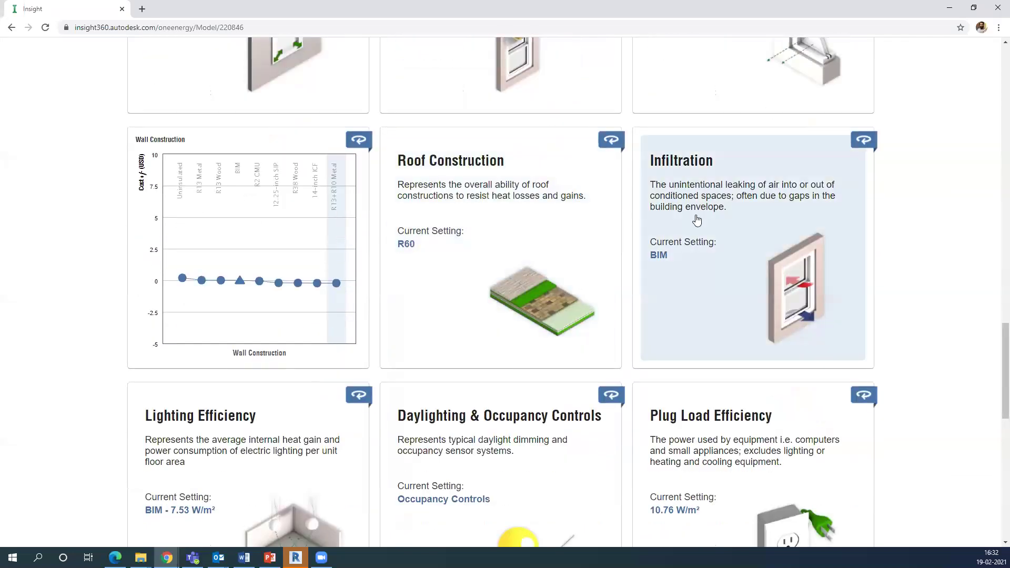
scroll(697, 220, down, 2)
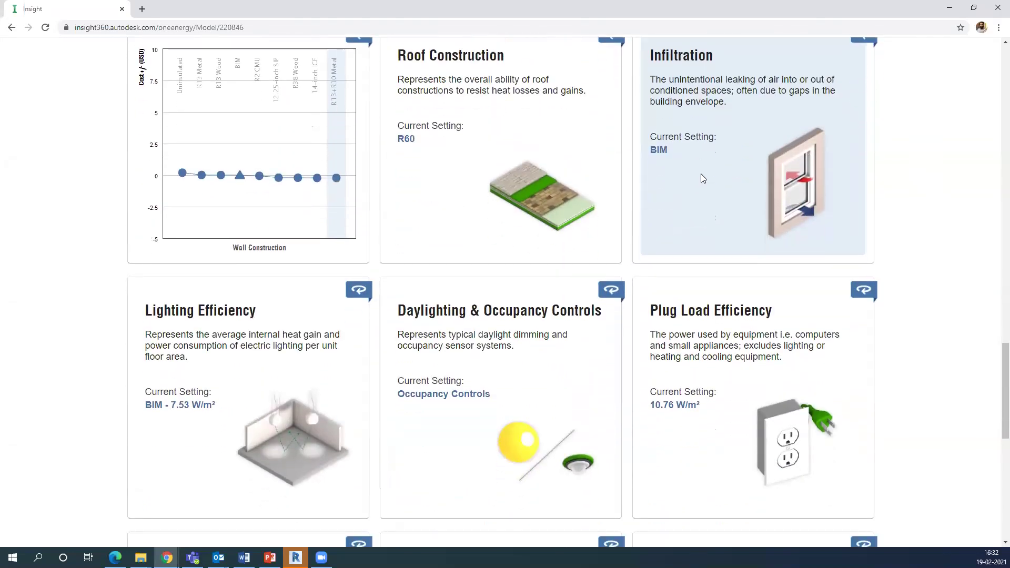
click(701, 178)
mouse_move(537, 466)
mouse_down()
mouse_move(521, 468)
mouse_move(538, 466)
mouse_up()
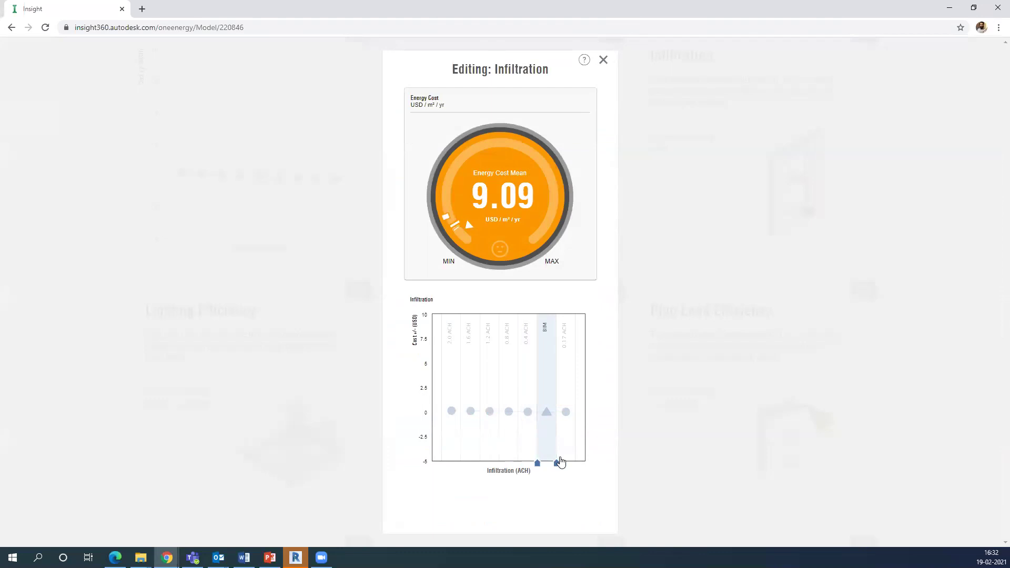
click(870, 57)
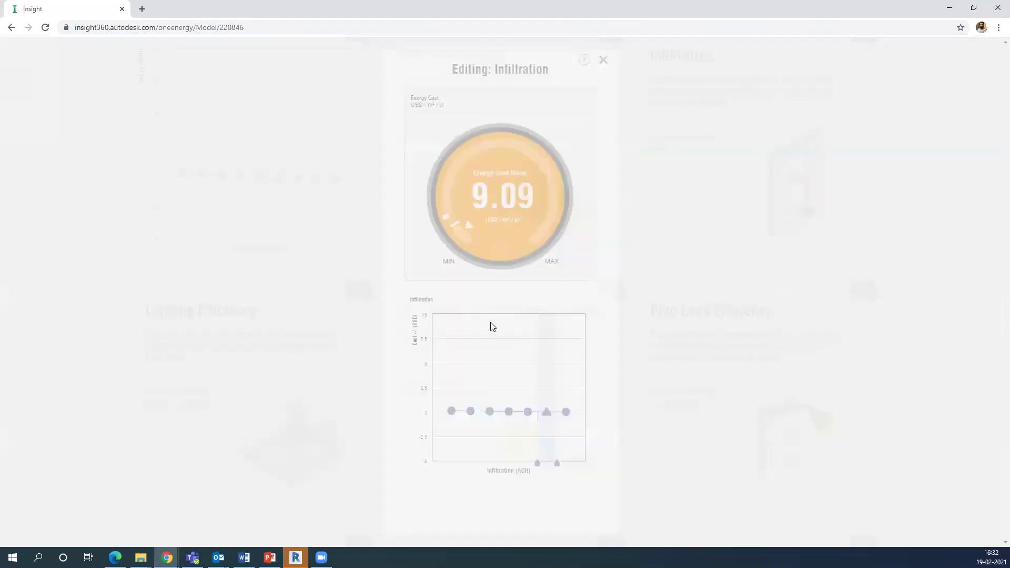
Try the HVAC factor at ASHRAE VAV, set its range to the ASHRAE Package Terminal Heat Pump option only, and close the editor.
scroll(460, 247, down, 4)
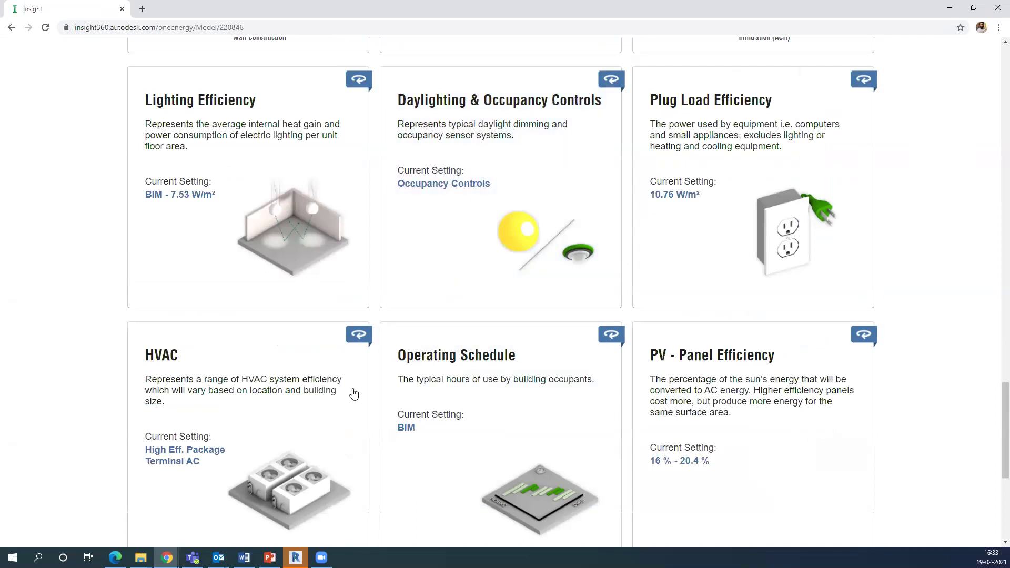
scroll(319, 384, down, 3)
click(255, 290)
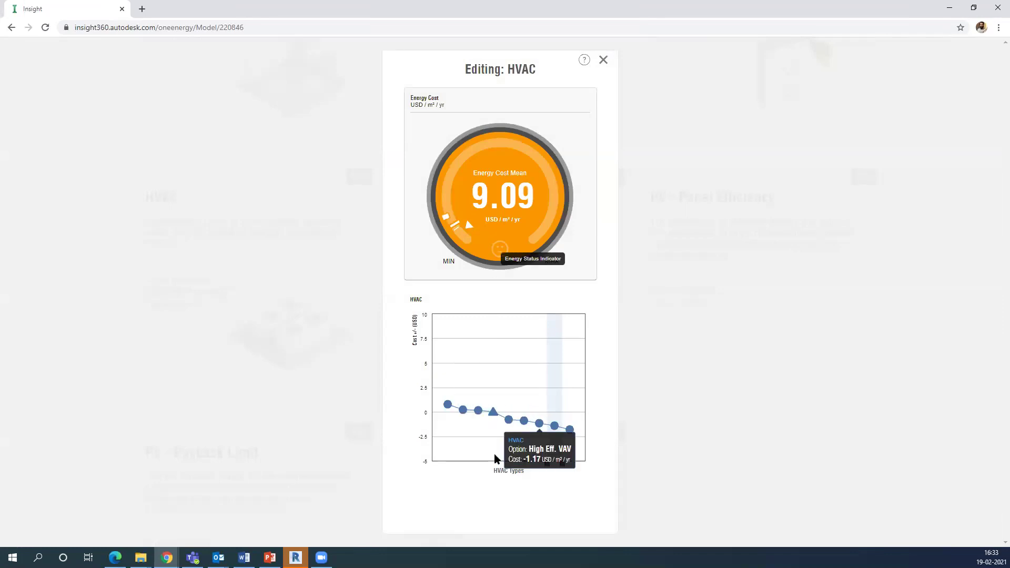
drag(546, 464, 440, 463)
drag(562, 467, 457, 471)
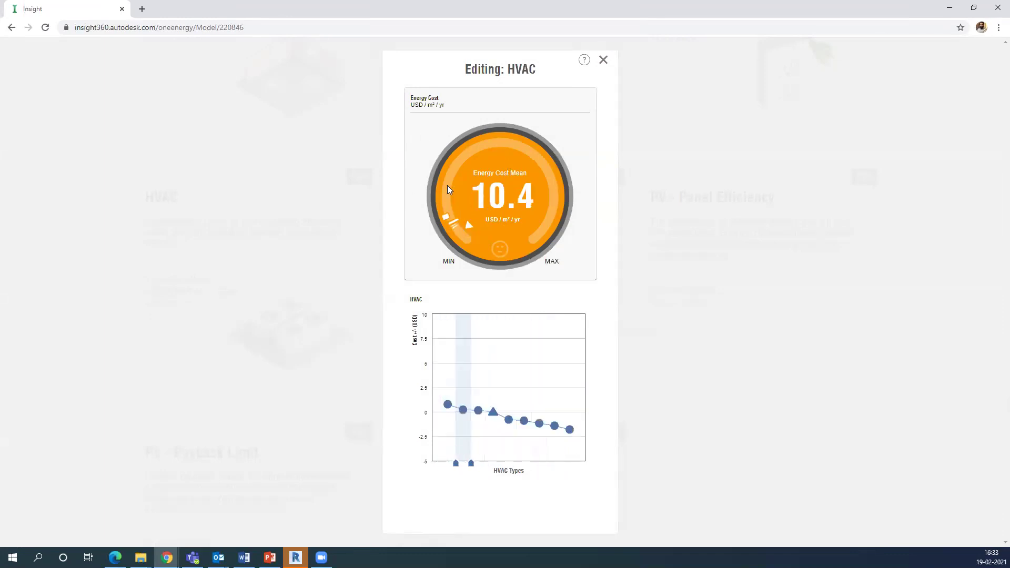
drag(472, 458, 592, 489)
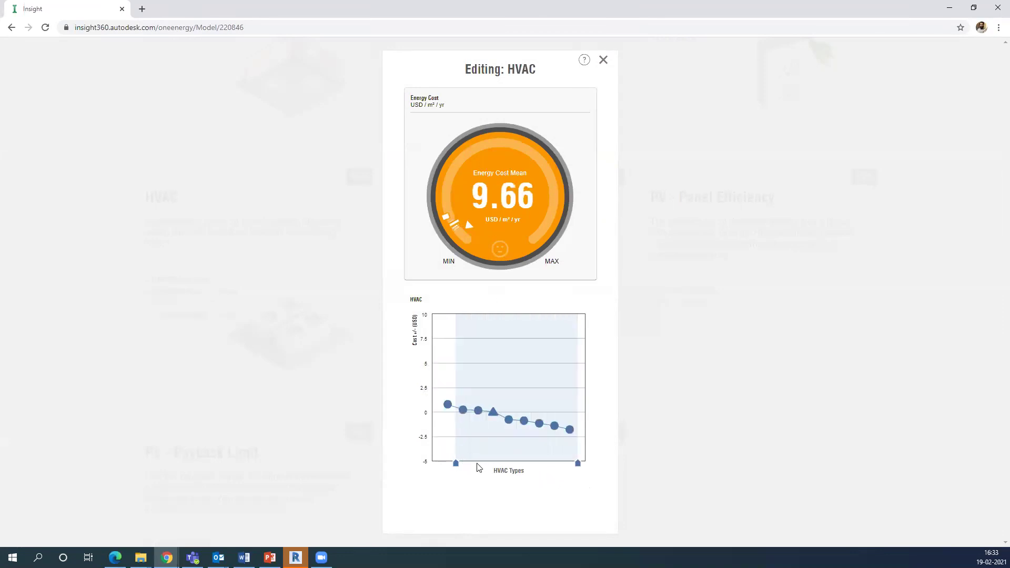
drag(457, 464, 570, 481)
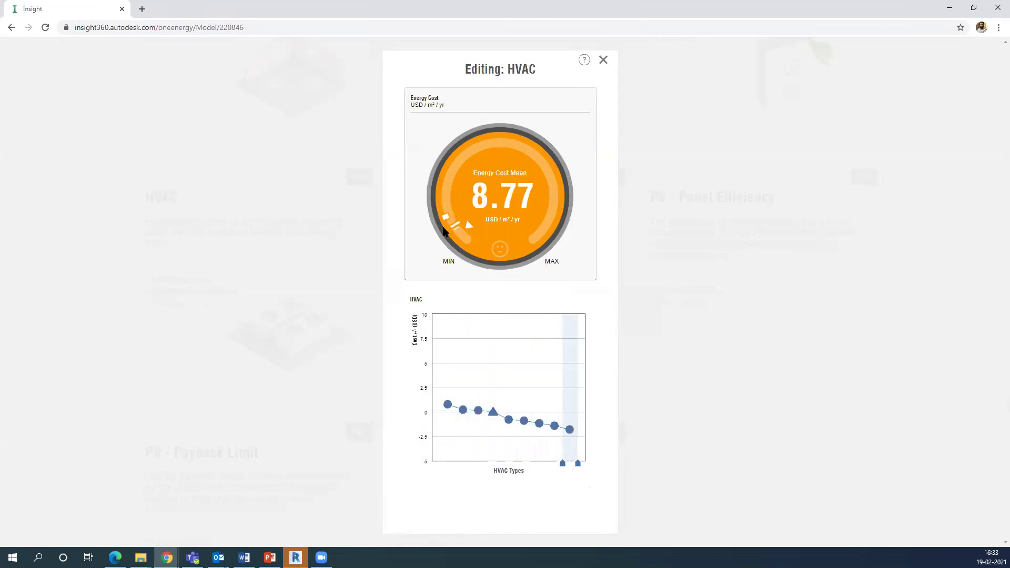
click(603, 60)
Look over the remaining operating schedule and PV factor tiles, switch back to Revit, and dismiss the Energy Analytical Model Complete message.
scroll(512, 337, down, 3)
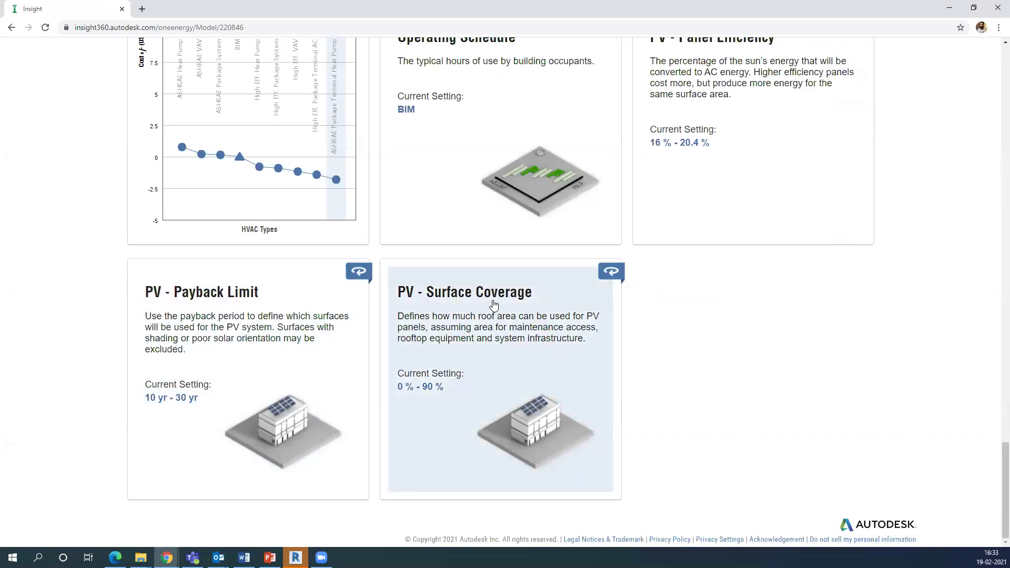
scroll(550, 297, up, 1)
scroll(563, 309, up, 1)
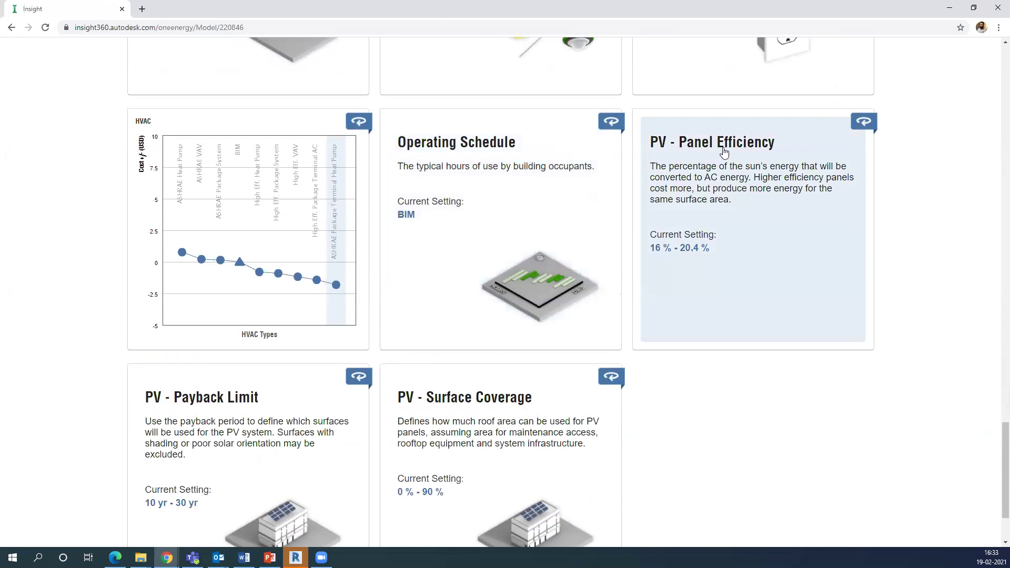
scroll(681, 243, up, 4)
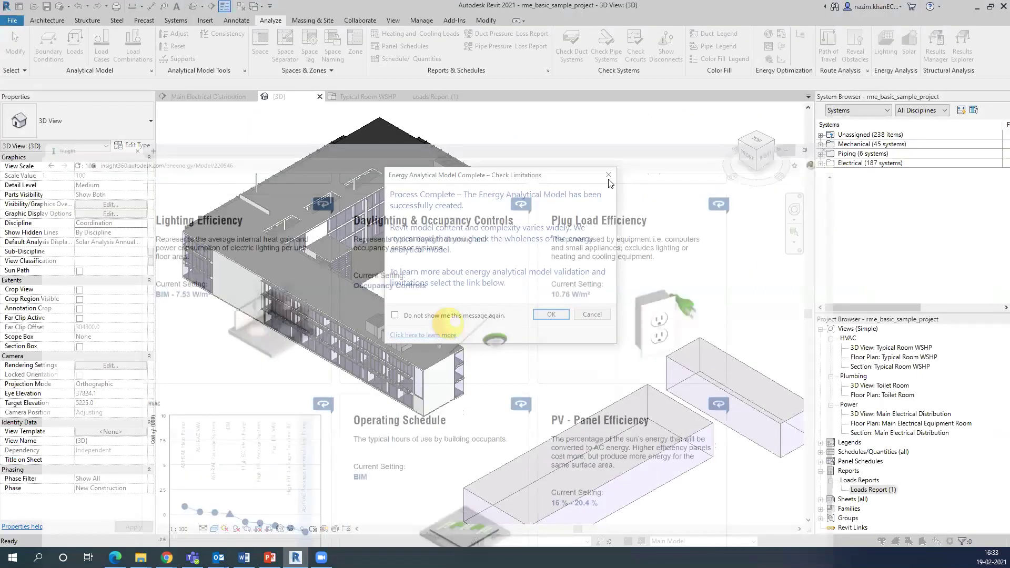
click(551, 314)
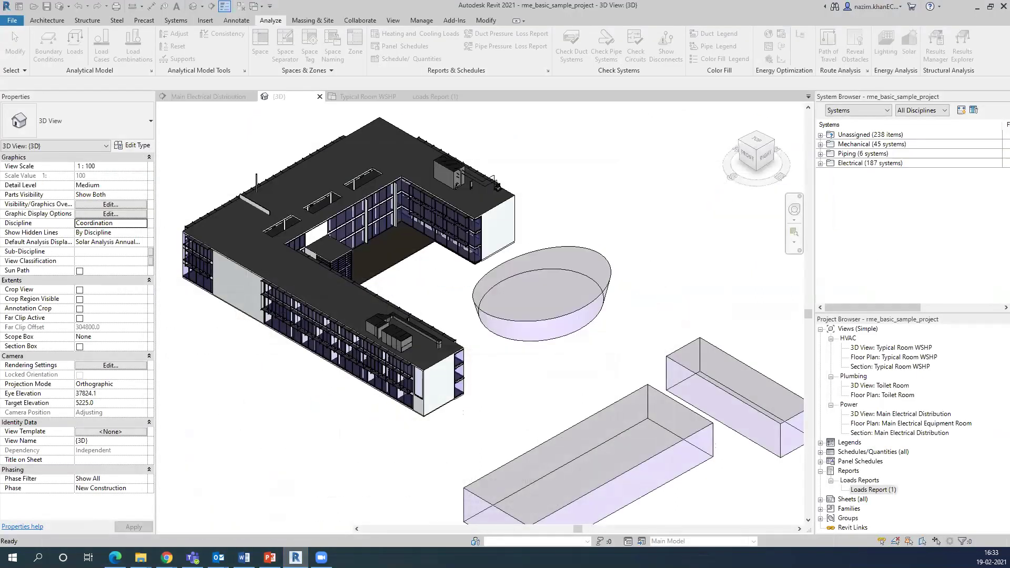